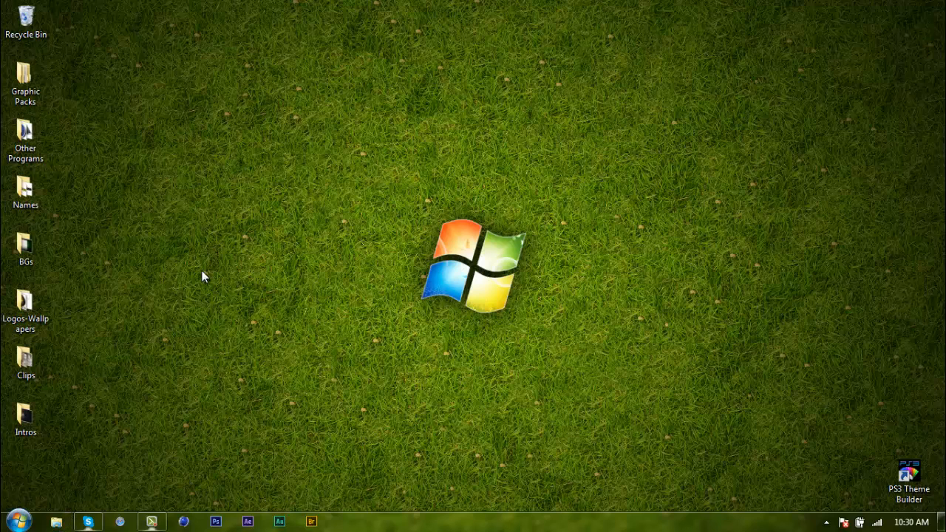
left_click_drag(393, 66, 369, 123)
left_click_drag(395, 159, 547, 357)
left_click(60, 523)
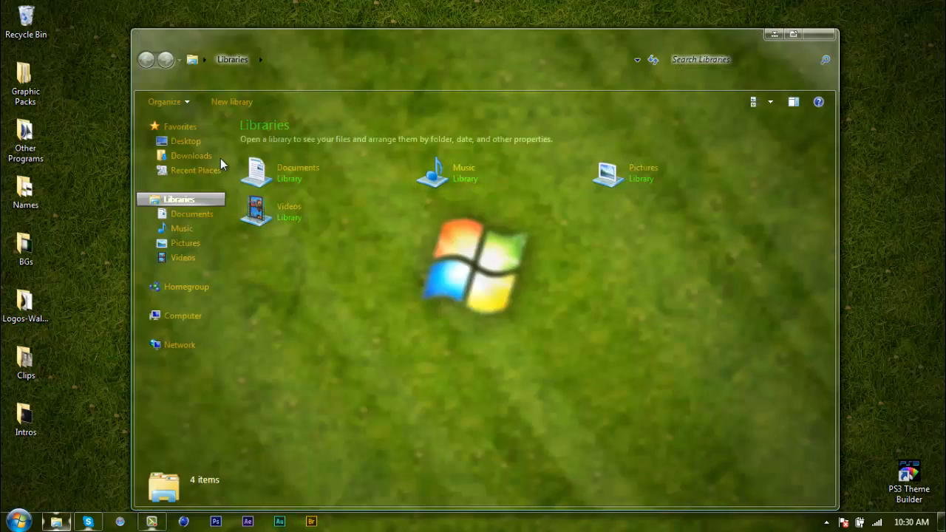
left_click(209, 144)
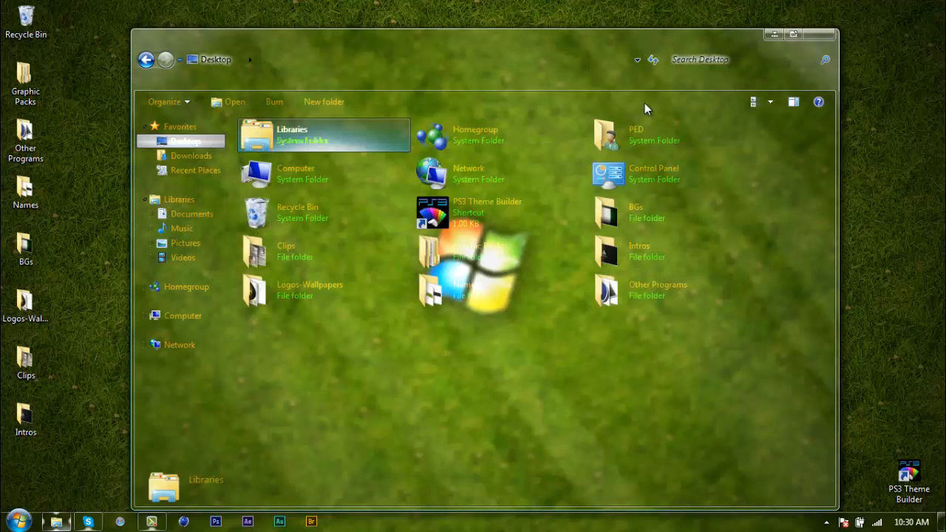
left_click(820, 34)
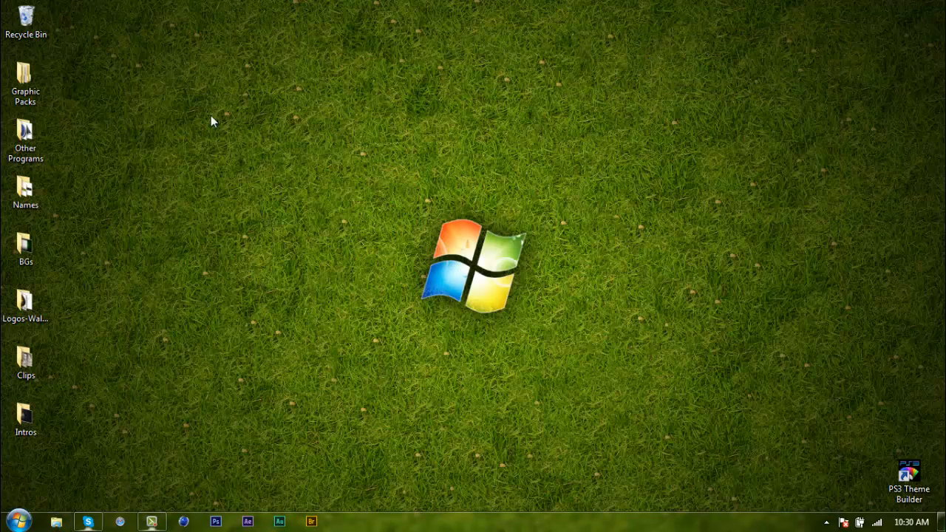
Open the "Lightstudio by Eraah v2" scene from Graphic Packs > Light Rooms Cinema 4D in Cinema 4D and close the folder window
double_click(25, 77)
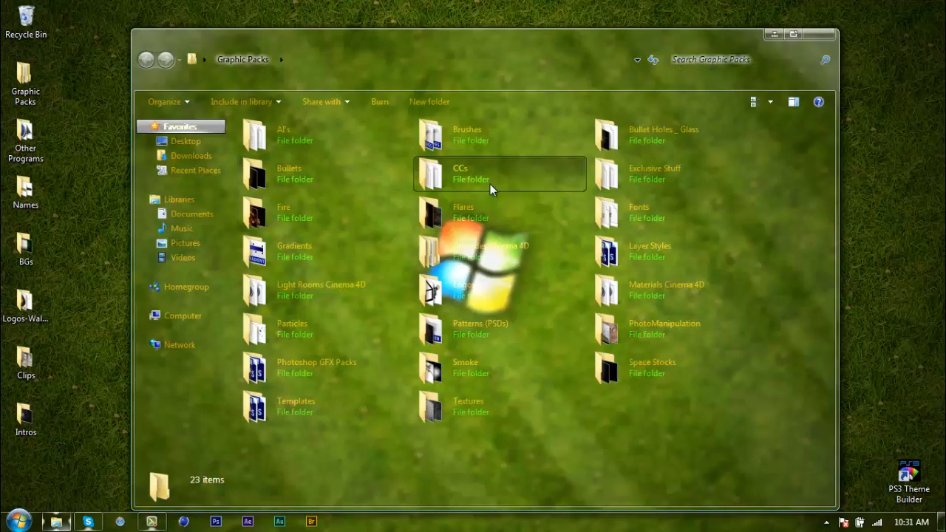
double_click(318, 298)
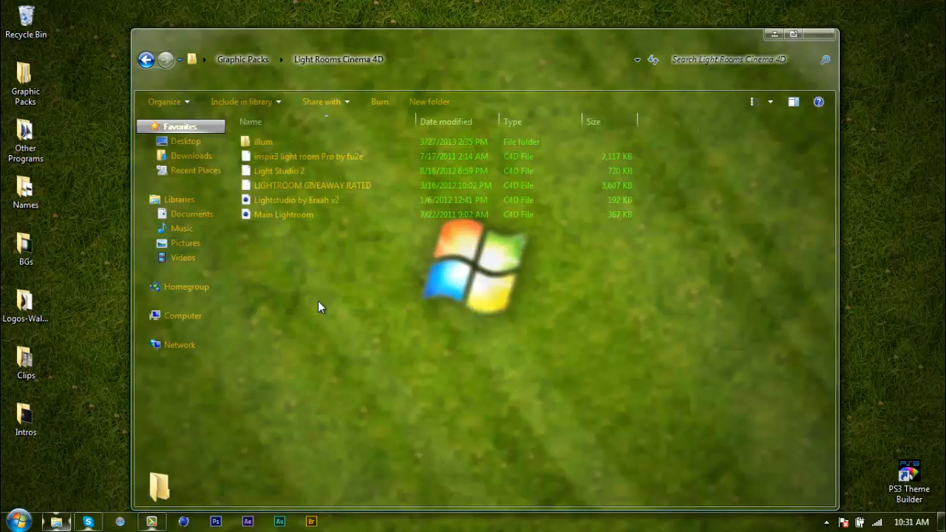
left_click(473, 200)
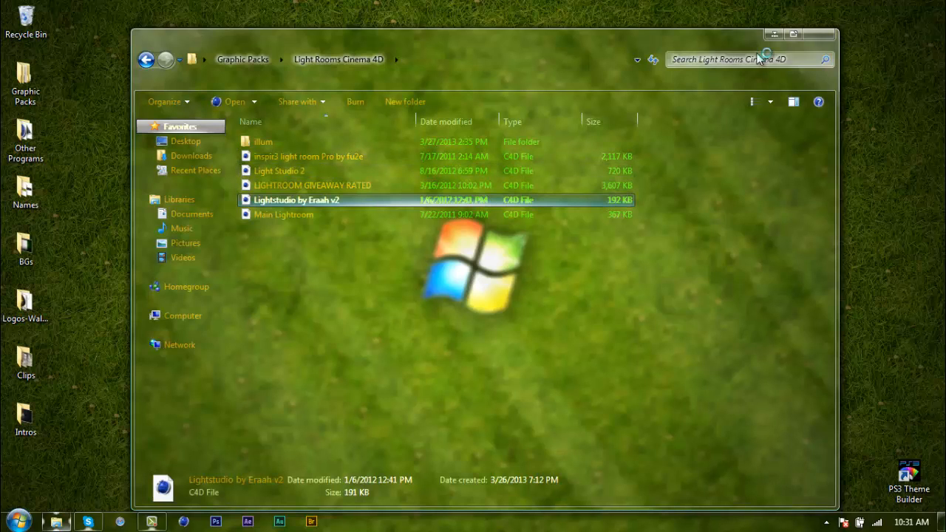
left_click(820, 36)
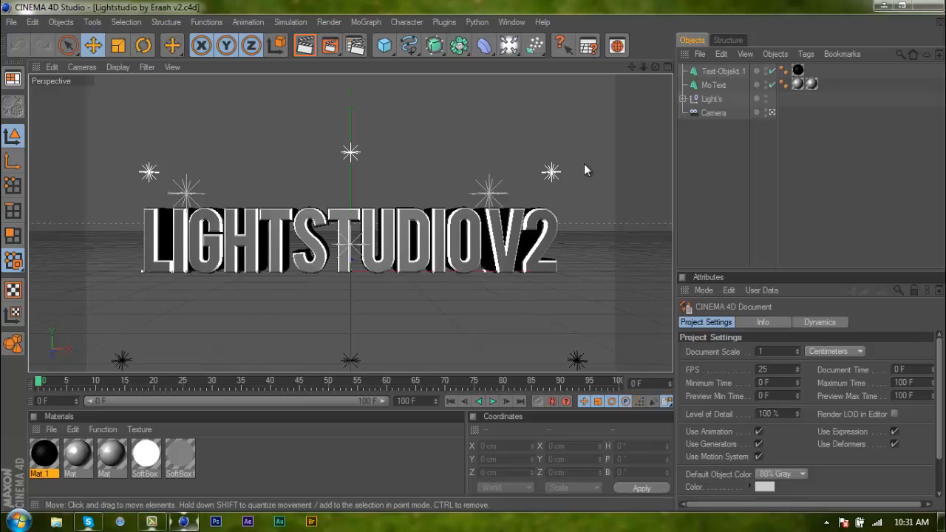
Delete the two existing text objects, MoText and Text-Objekt.1, from the scene
left_click(722, 85)
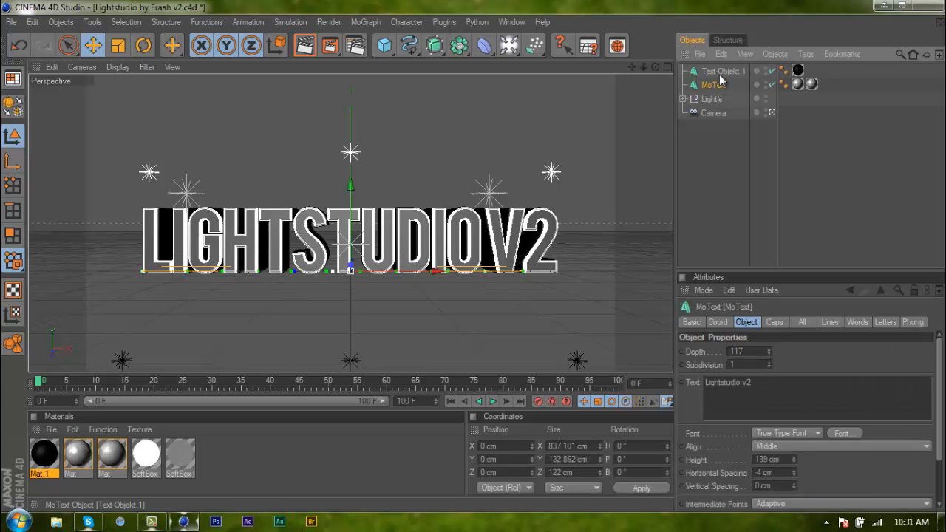
left_click(719, 72, "ctrl")
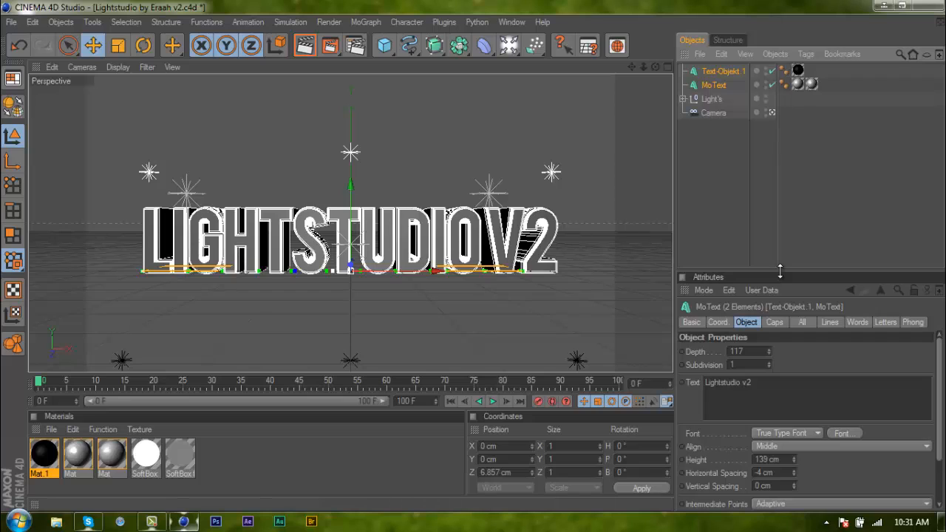
key("Delete")
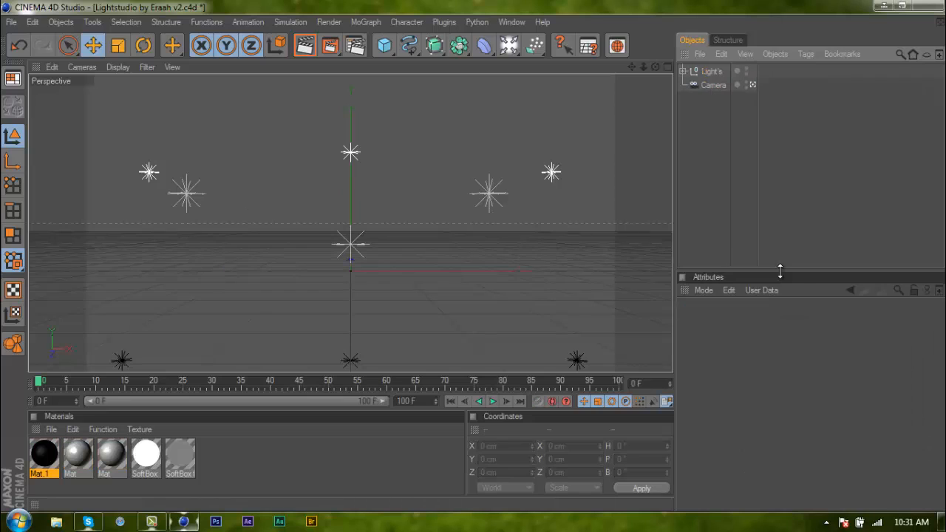
Add a MoText object to the scene and set its text to "Tutorial"
left_click(364, 22)
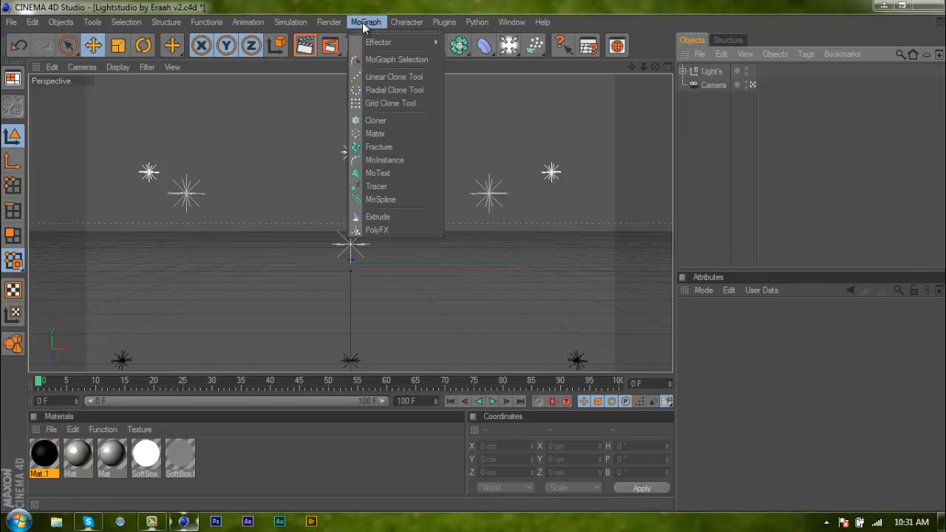
left_click(380, 175)
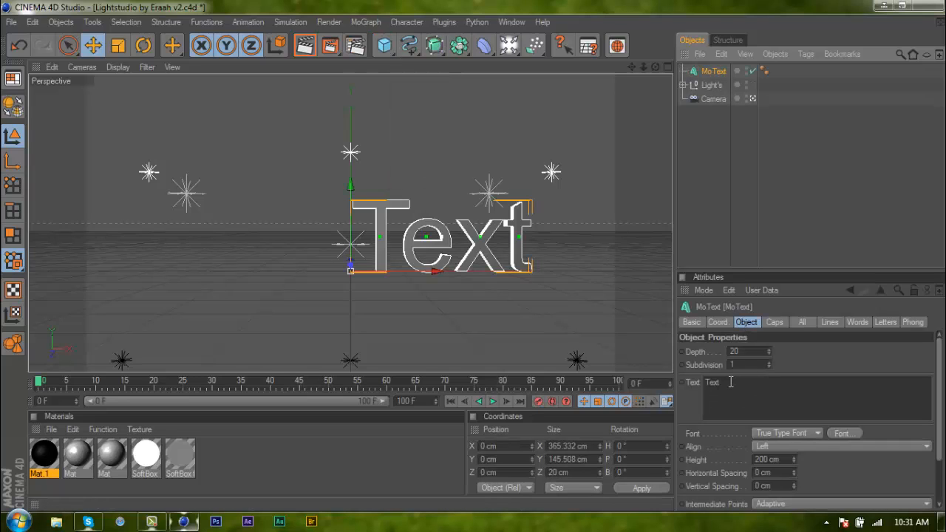
left_click(696, 382)
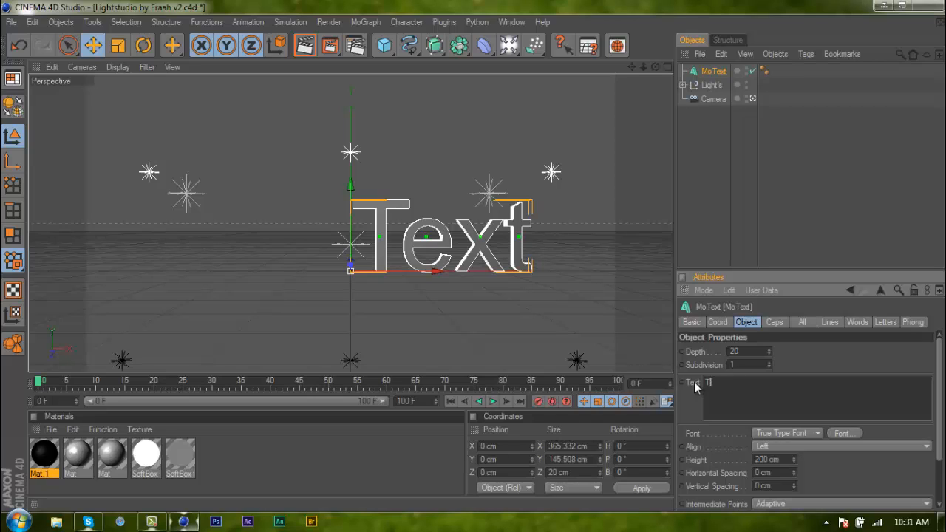
type("Tutorial")
Change the MoText font to BatmanForever in the regular, non-outlined version
left_click(836, 433)
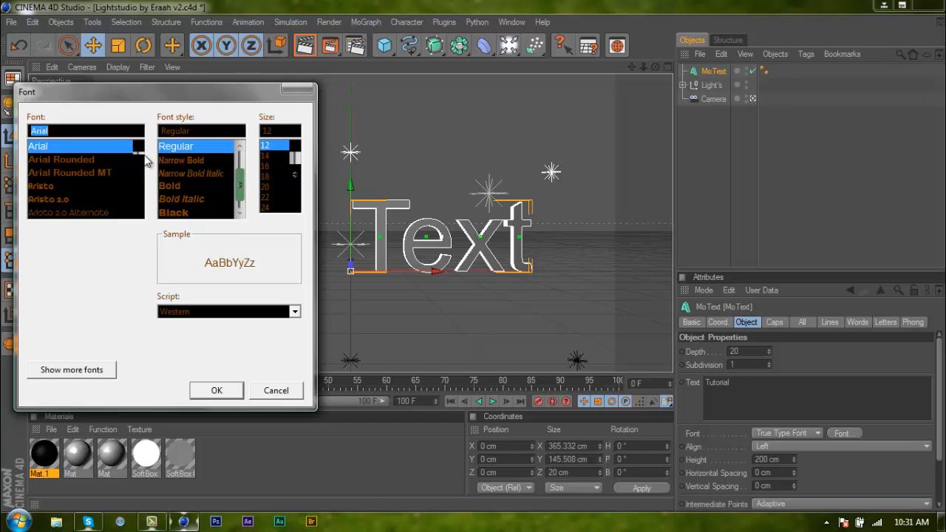
scroll(138, 156, "up", 2)
scroll(139, 159, "down", 10)
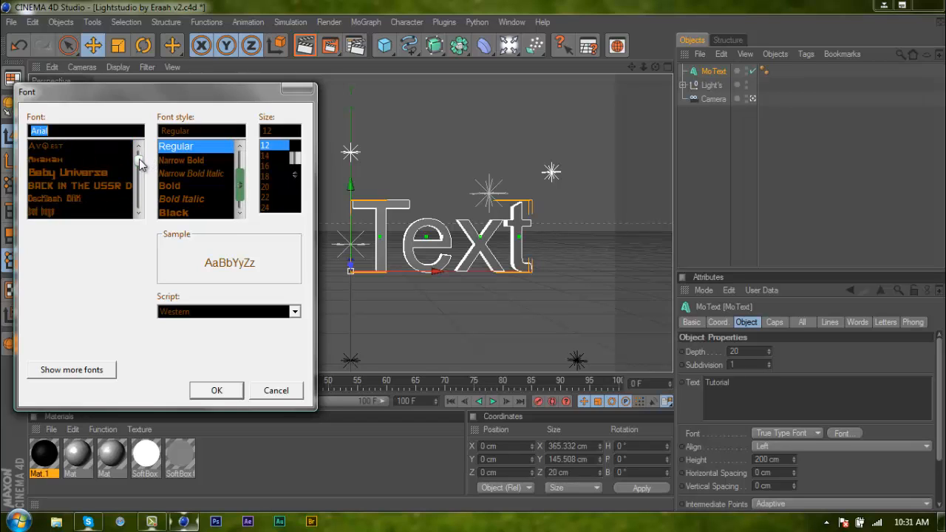
scroll(139, 167, "up", 5)
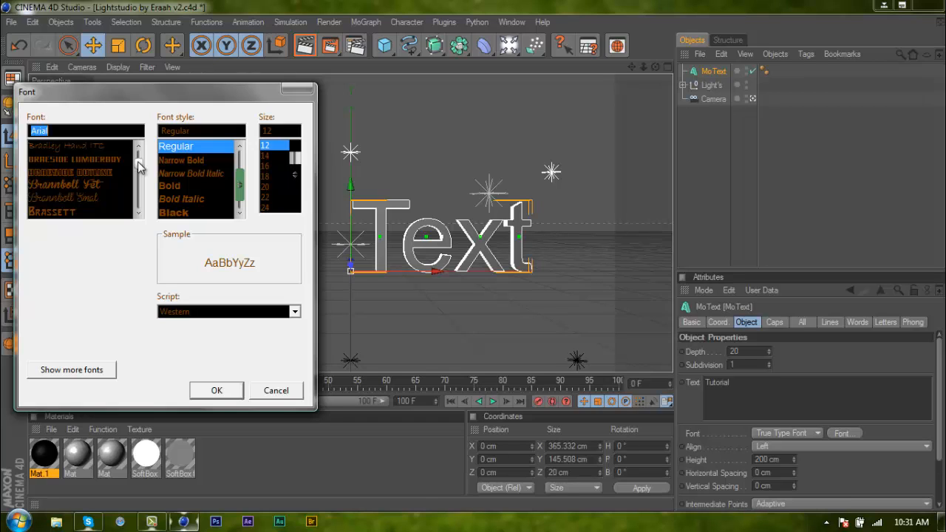
scroll(137, 161, "up", 2)
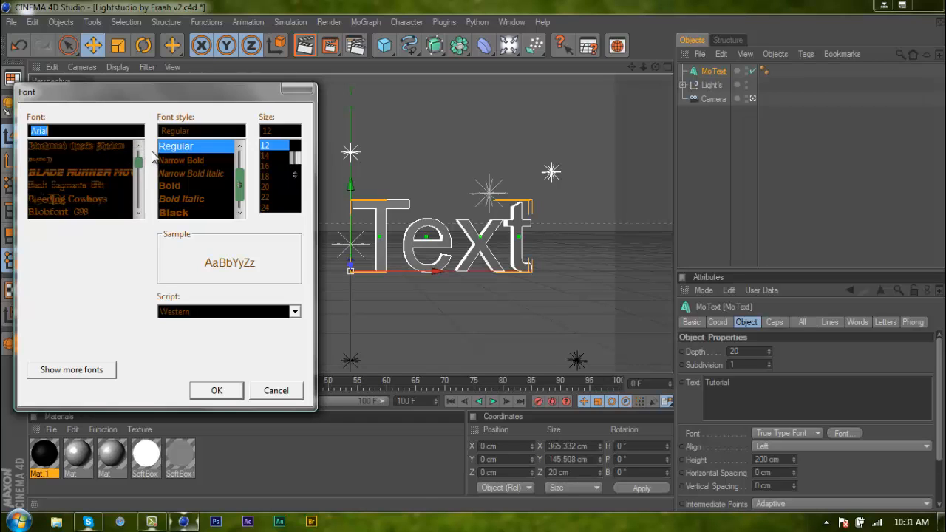
type("bat")
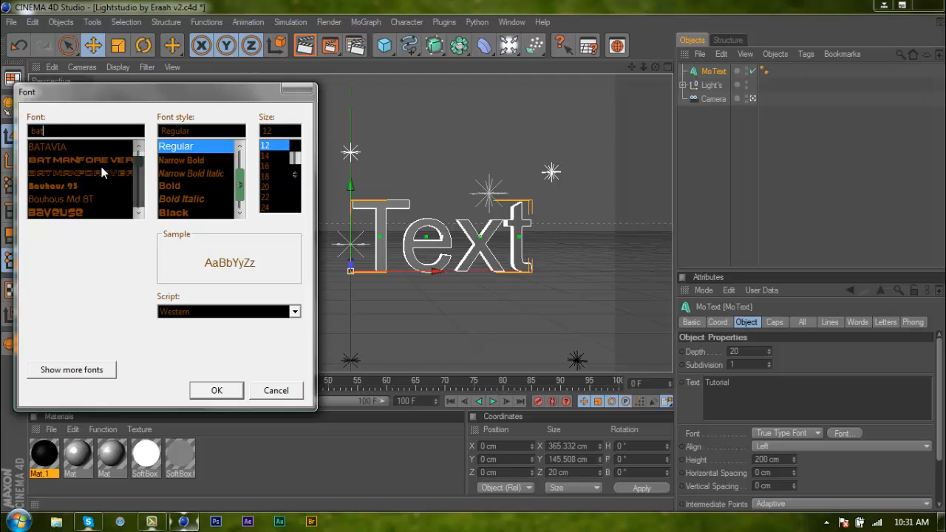
left_click(122, 160)
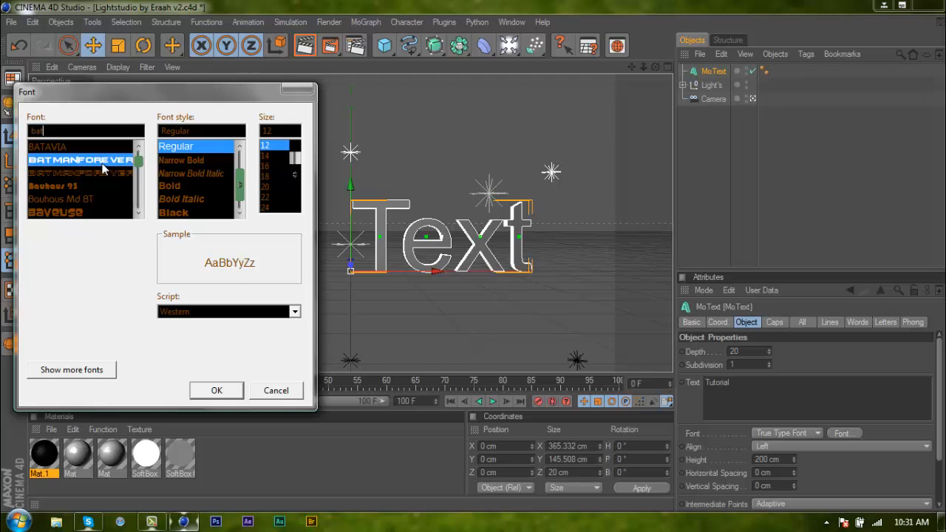
left_click(216, 390)
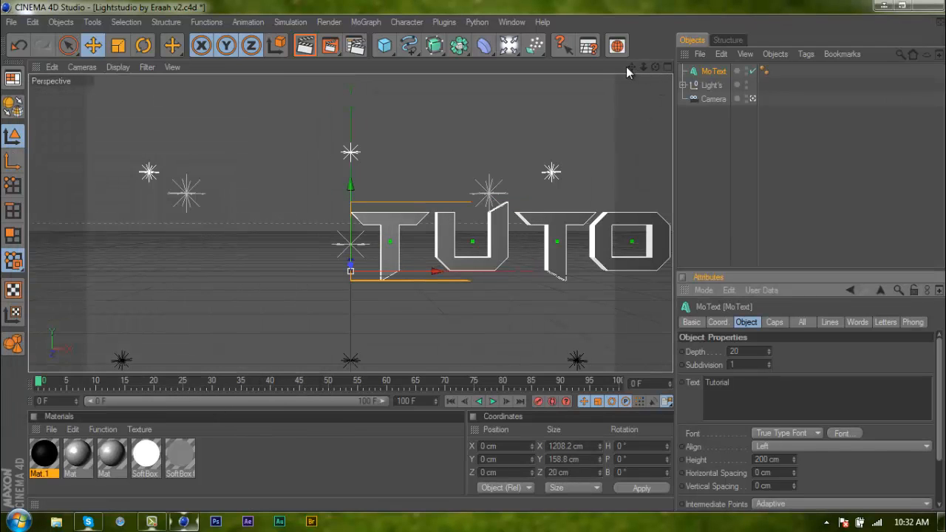
Move the text to about X -610 cm and Y 12.5 cm so it sits centred among the lights, dismissing the online updater
left_click_drag(631, 65, 472, 256)
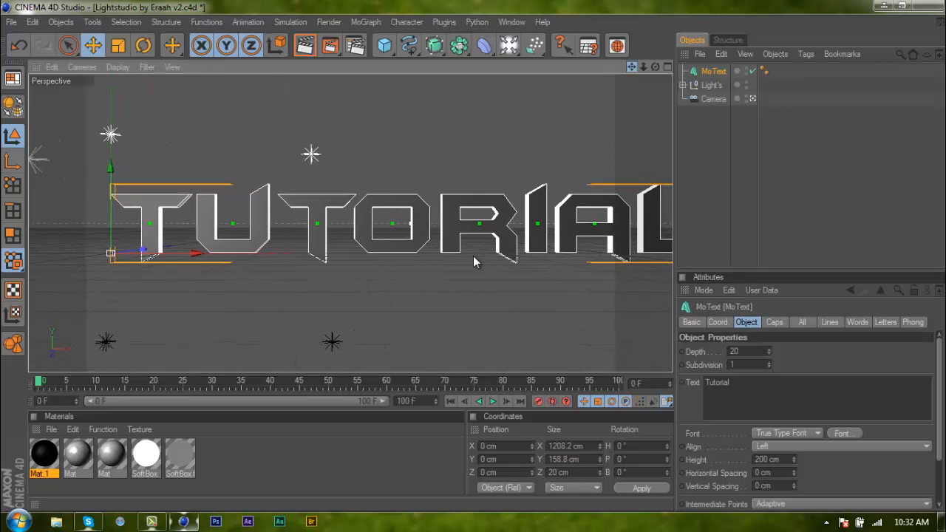
left_click_drag(630, 66, 482, 252)
left_click_drag(528, 111, 474, 257)
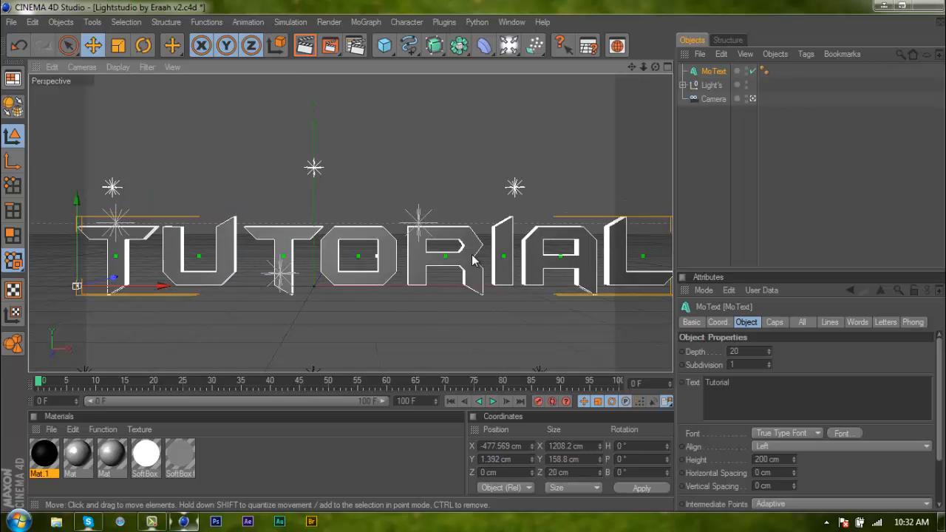
left_click(450, 411)
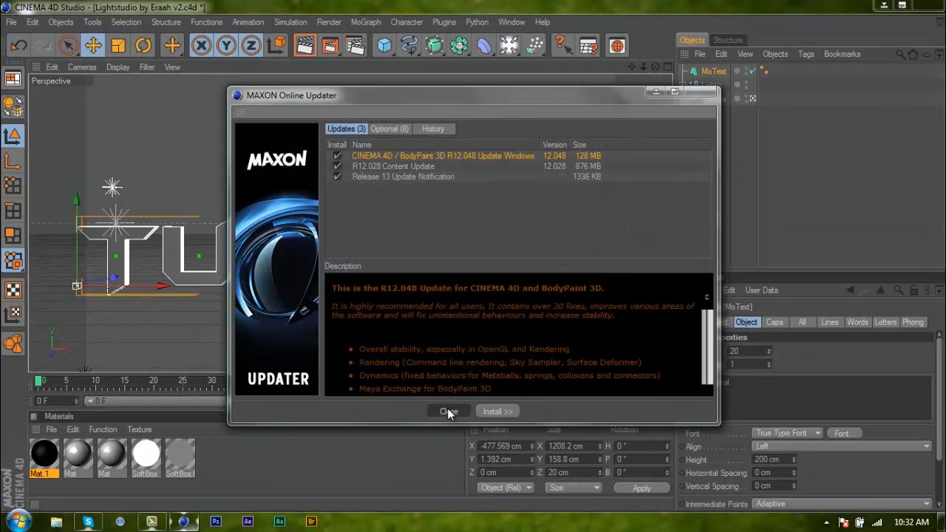
left_click_drag(634, 67, 474, 257)
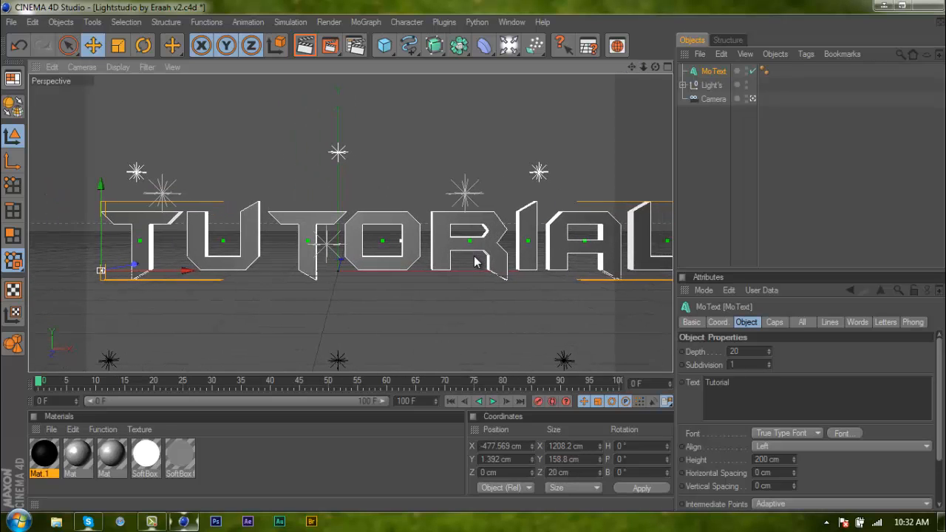
left_click_drag(573, 112, 478, 264)
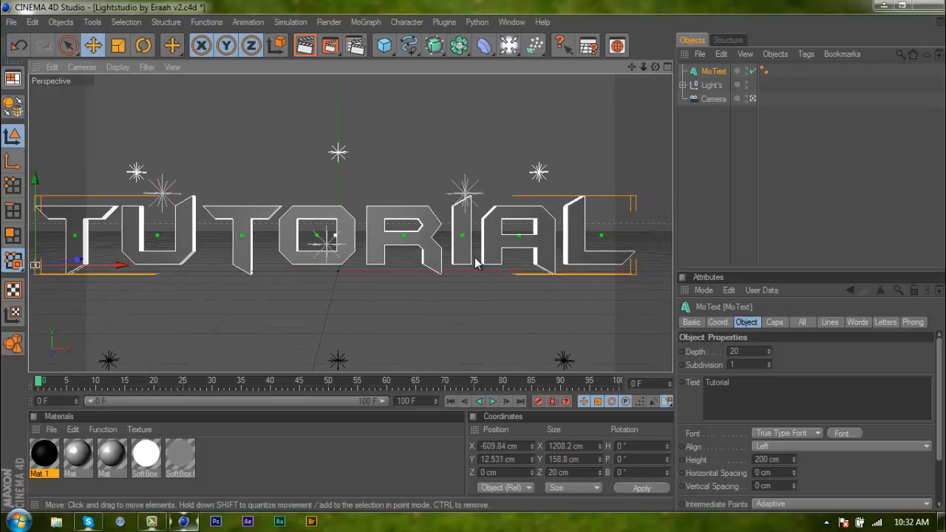
left_click_drag(643, 67, 474, 262)
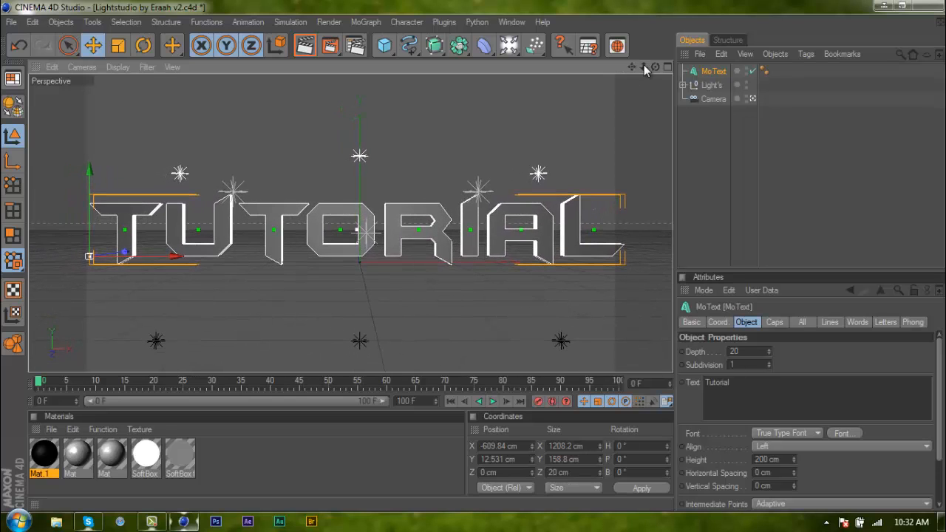
left_click_drag(644, 65, 475, 257)
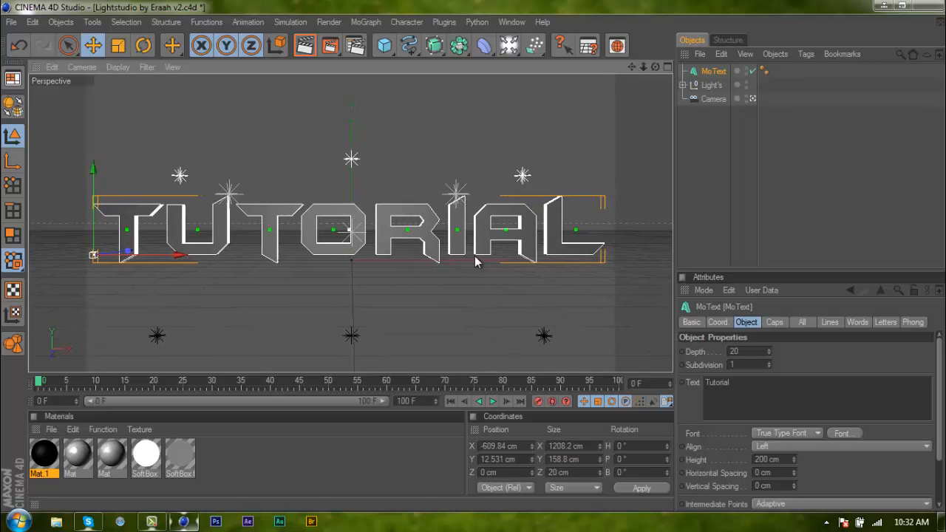
Set the extrusion depth of the "Tutorial" text to 200
left_click(749, 351)
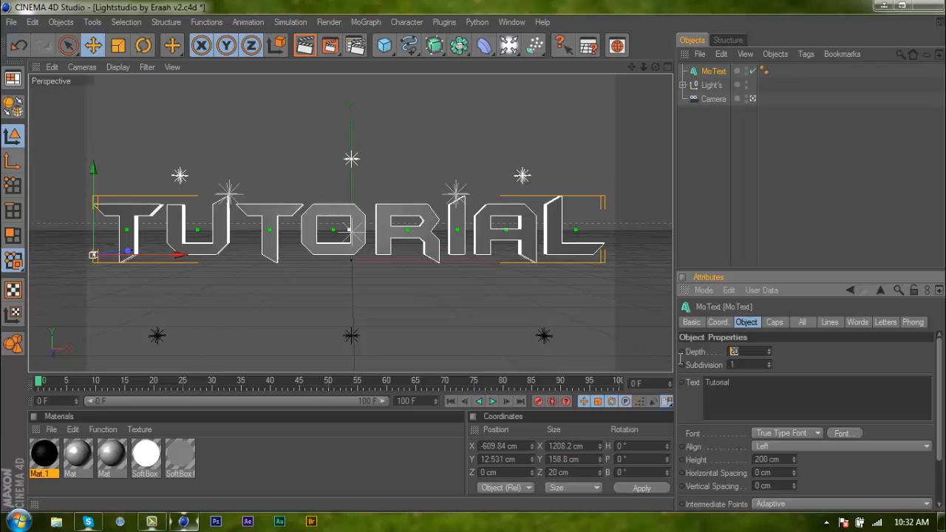
type("200")
key("Return")
Set both the start and end caps of the text to Fillet Cap
left_click(774, 322)
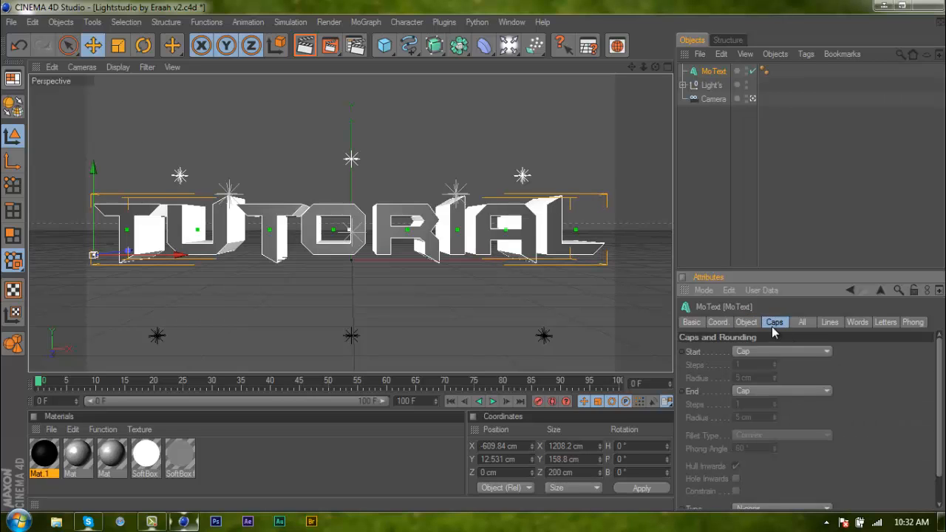
left_click(761, 353)
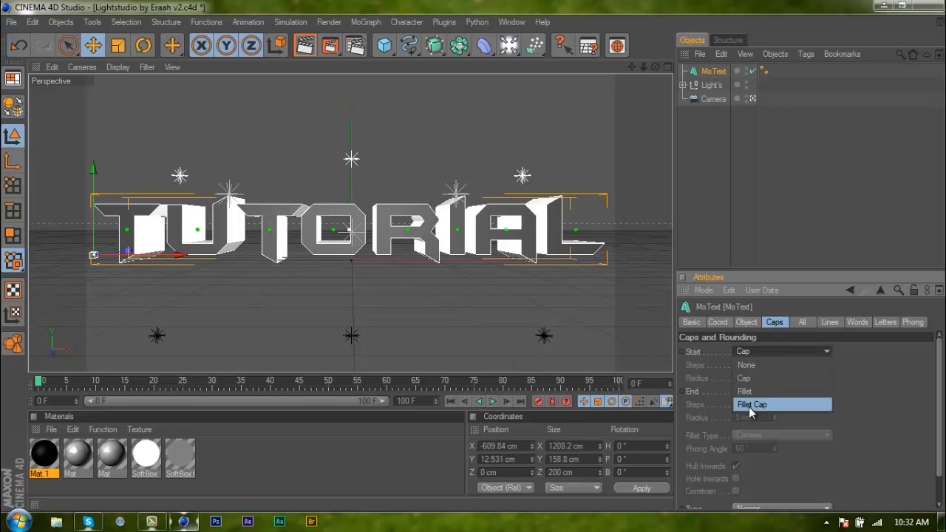
left_click(749, 406)
left_click(749, 393)
left_click(752, 441)
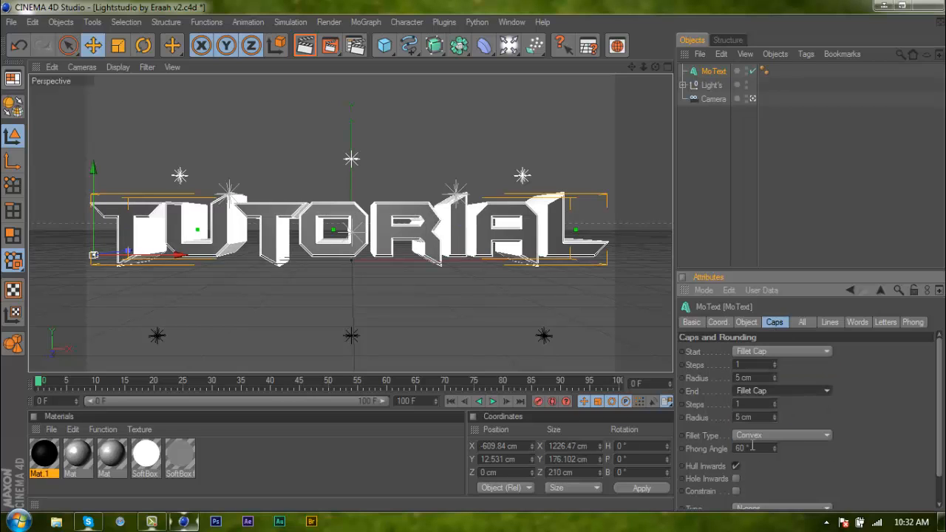
Set the fillet radius to 2 cm for both the start and end caps of the text
left_click_drag(764, 377, 693, 380)
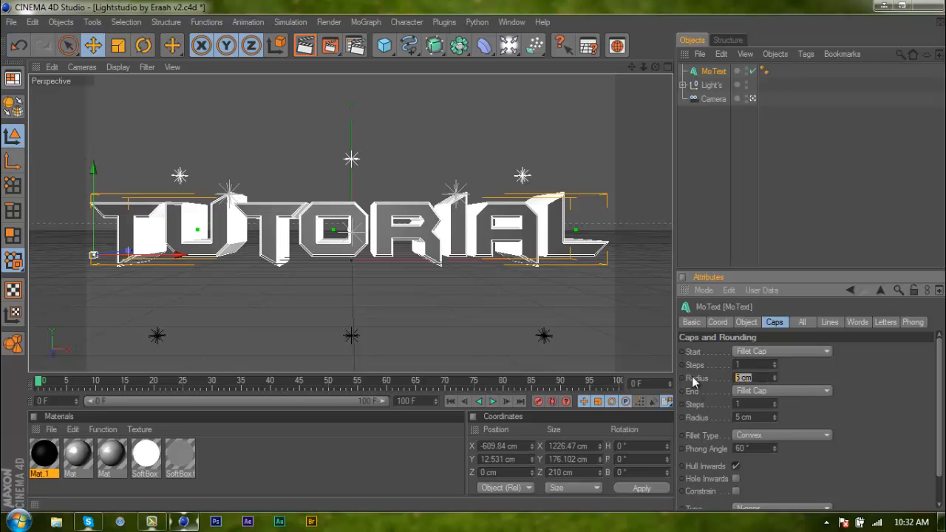
type("2")
key("Tab")
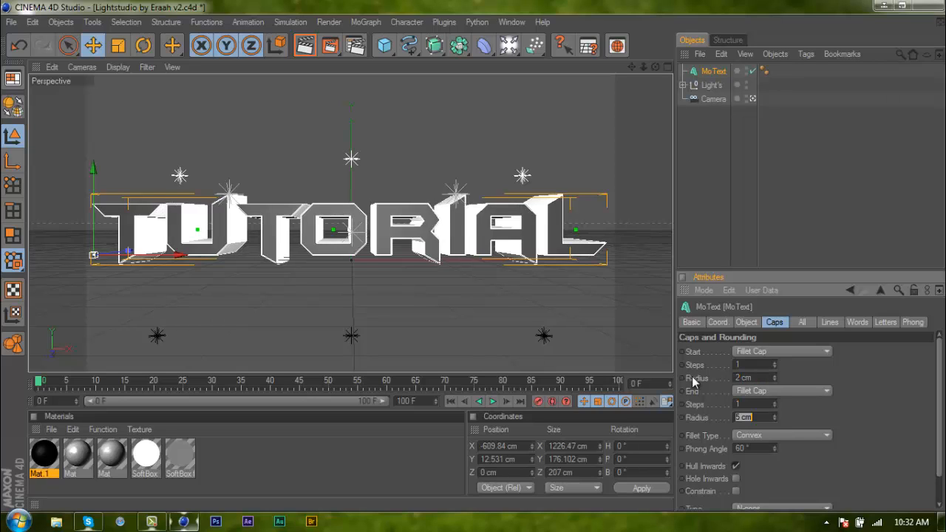
type("2")
key("Return")
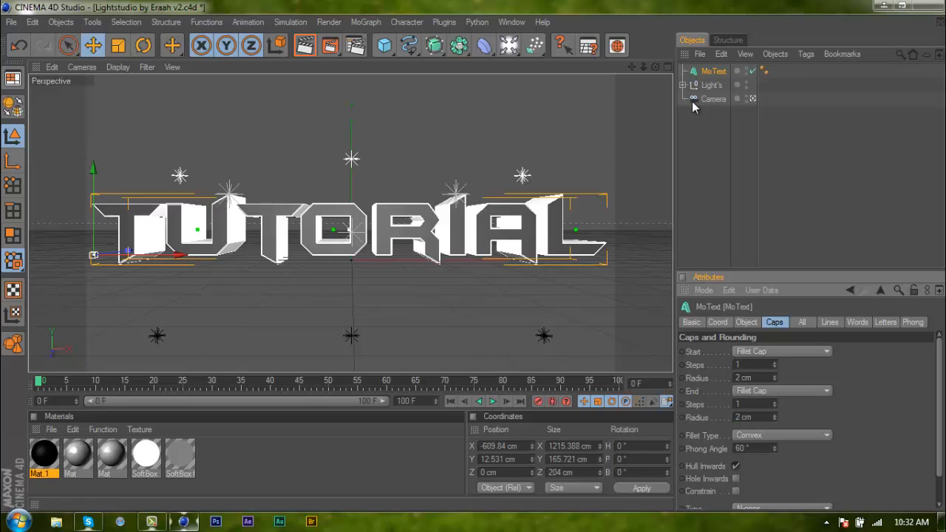
left_click(716, 78)
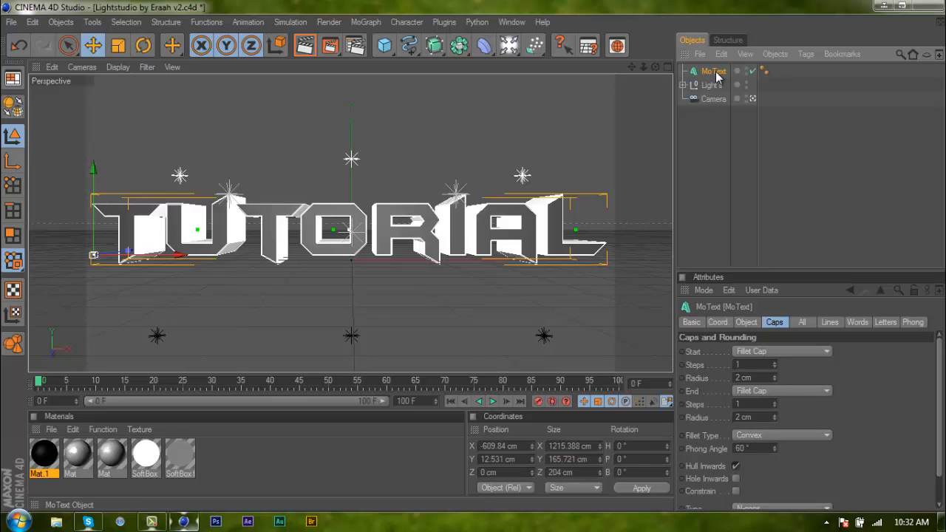
Duplicate the "Tutorial" text object and set the copy's start and end fillet radius to 5 cm
key("ctrl+c")
key("ctrl+v")
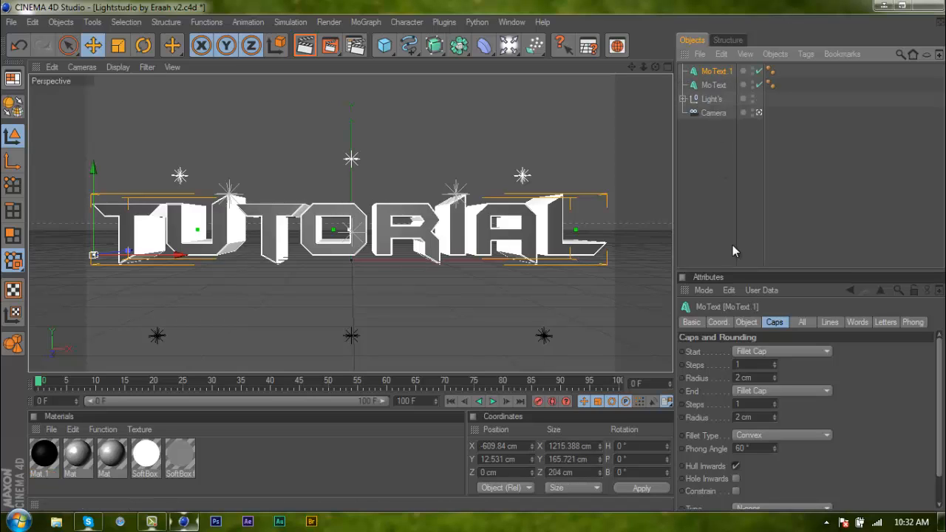
left_click(753, 377)
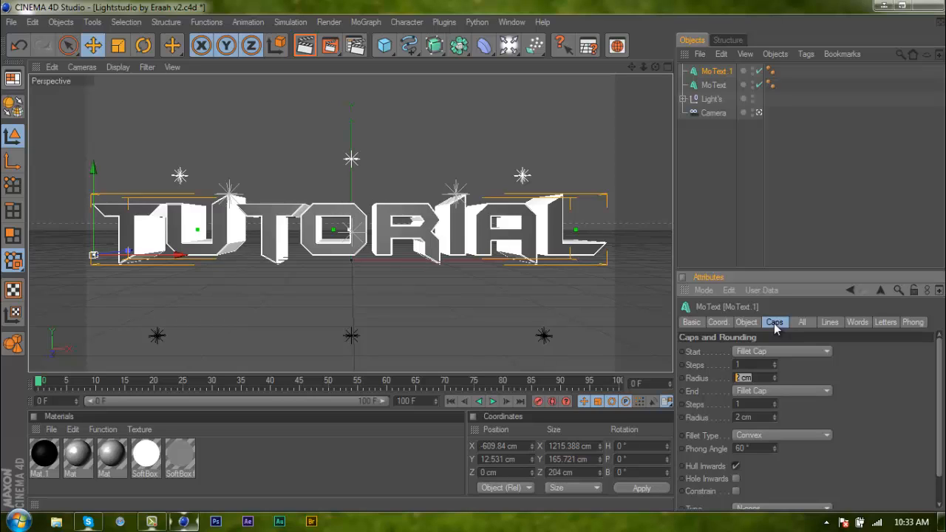
type("5")
key("Tab")
key("Tab")
key("Tab")
type("5")
key("Return")
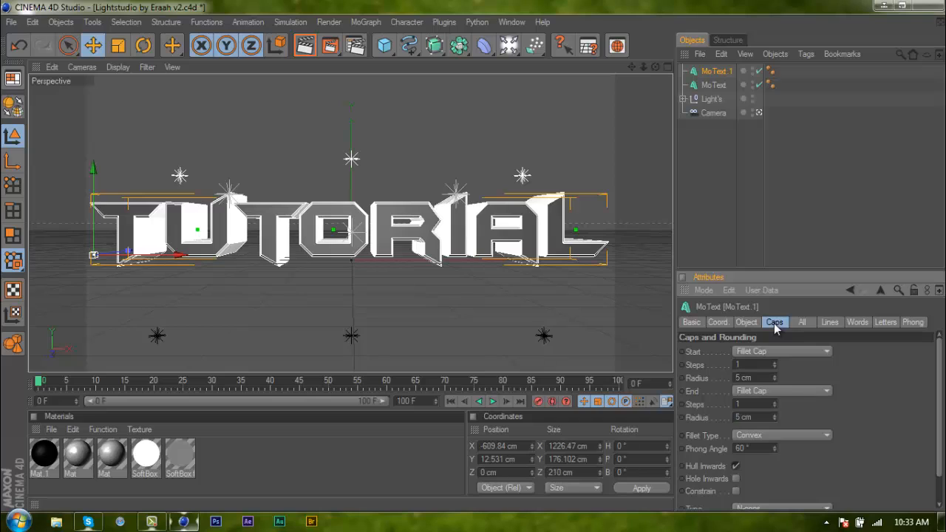
Set the extrusion depth of the duplicated text to 15
left_click(743, 321)
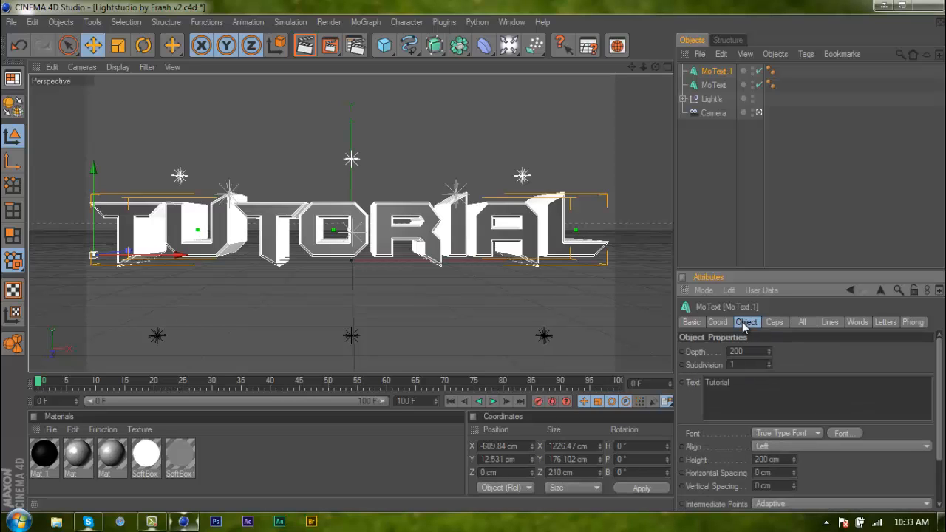
left_click_drag(752, 352, 690, 362)
type("15")
key("Return")
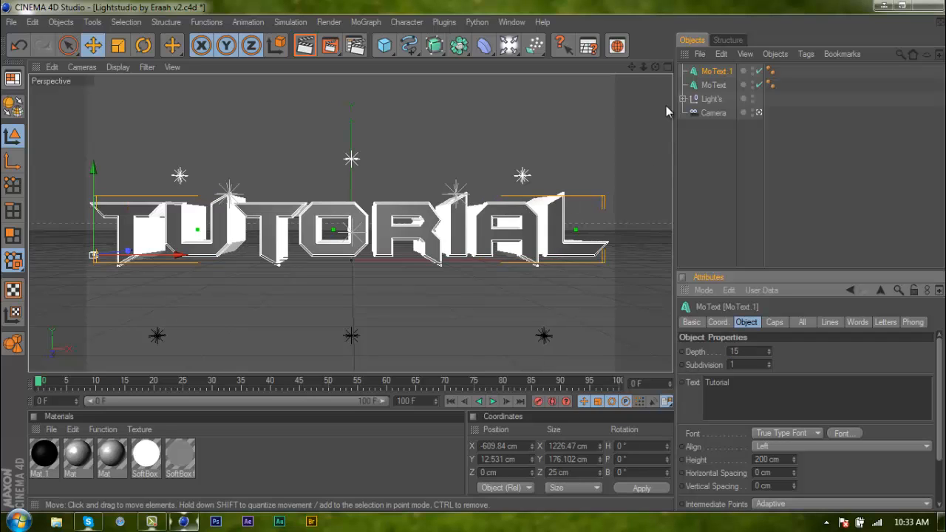
Show all four views and move the thin text copy back along Z to about 14 cm
left_click(668, 68)
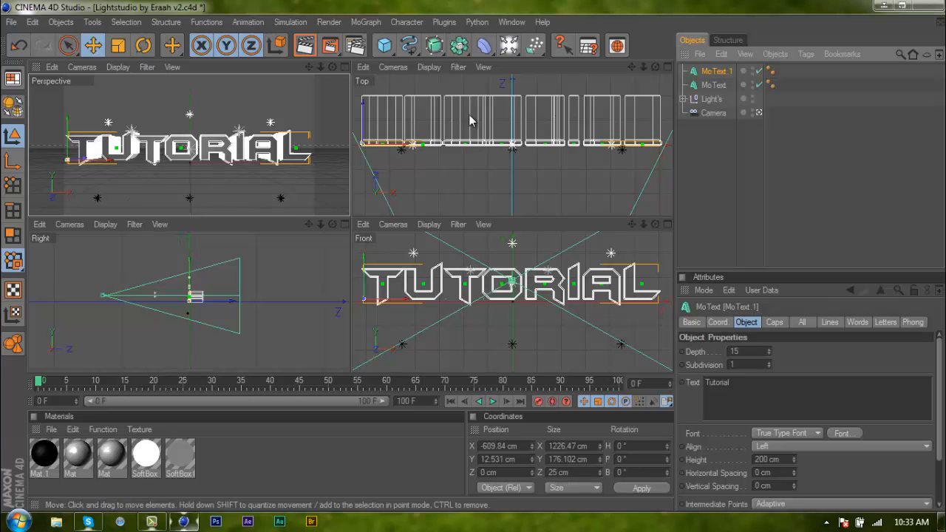
left_click(362, 106)
left_click_drag(474, 214, 474, 216)
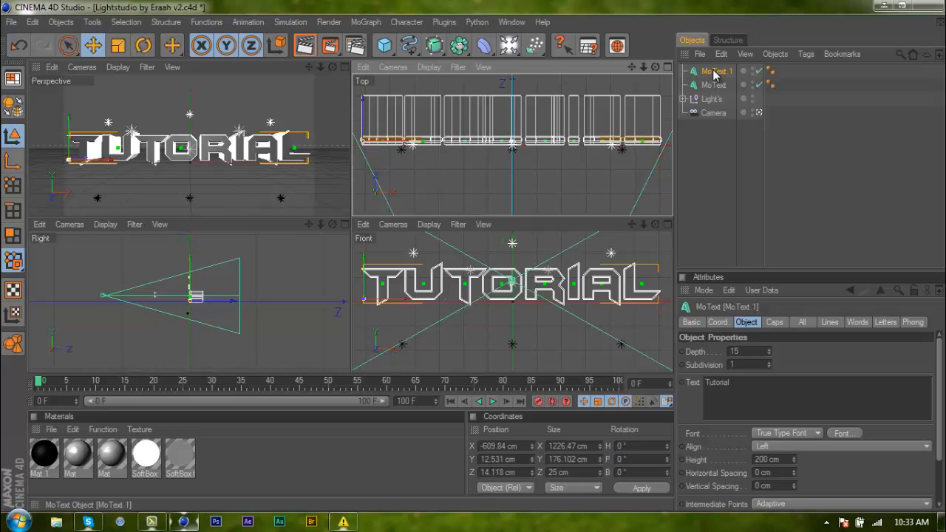
Duplicate the thin text slice and move the new copy back along Z to about 45 cm
left_click(715, 72)
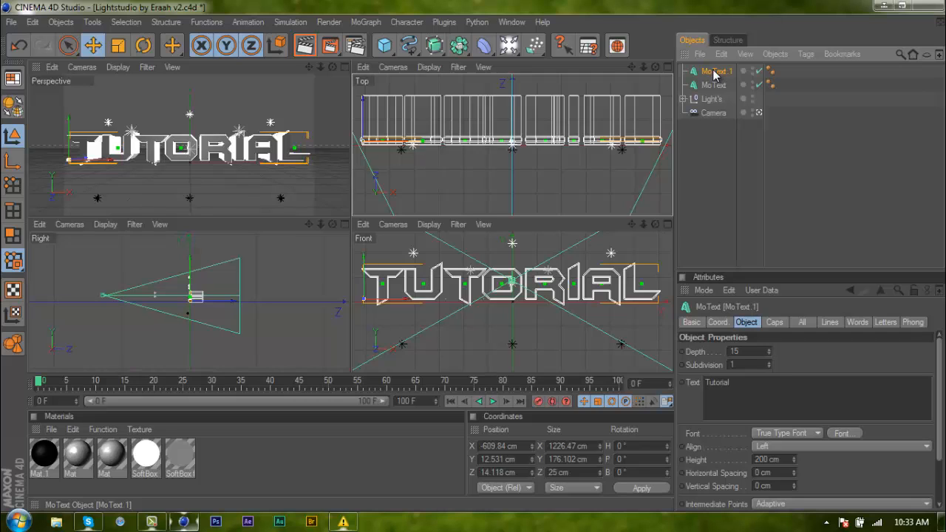
key("ctrl+c")
key("ctrl+v")
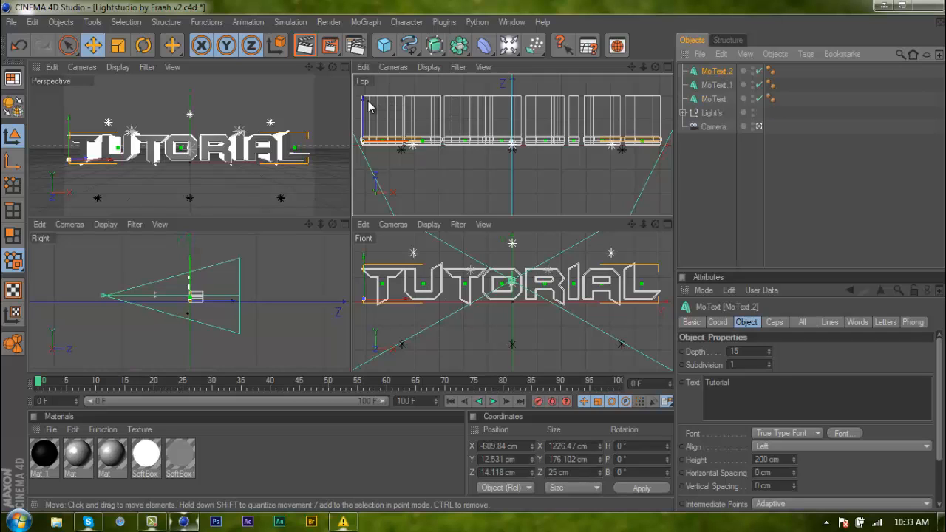
left_click_drag(370, 107, 474, 215)
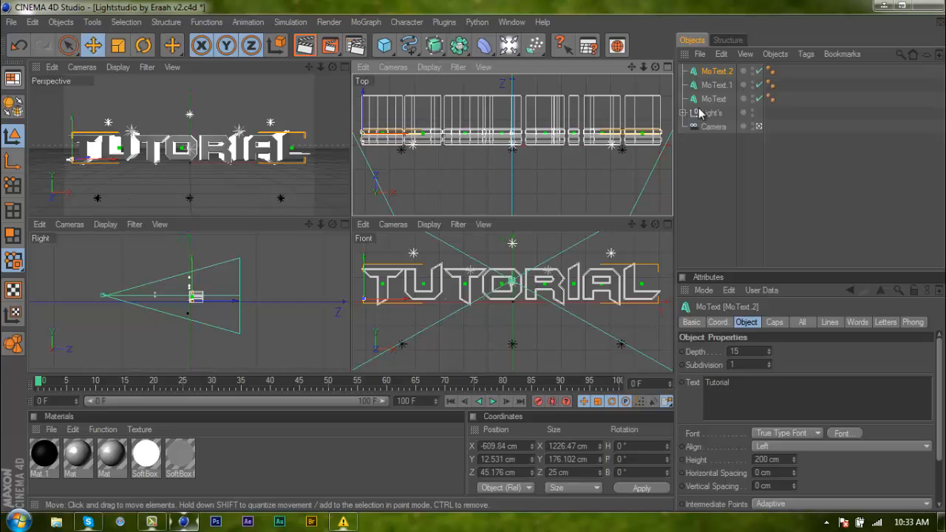
Duplicate the rearmost text slice MoText.2 and move the copy along Z to about 76 cm
left_click(714, 73)
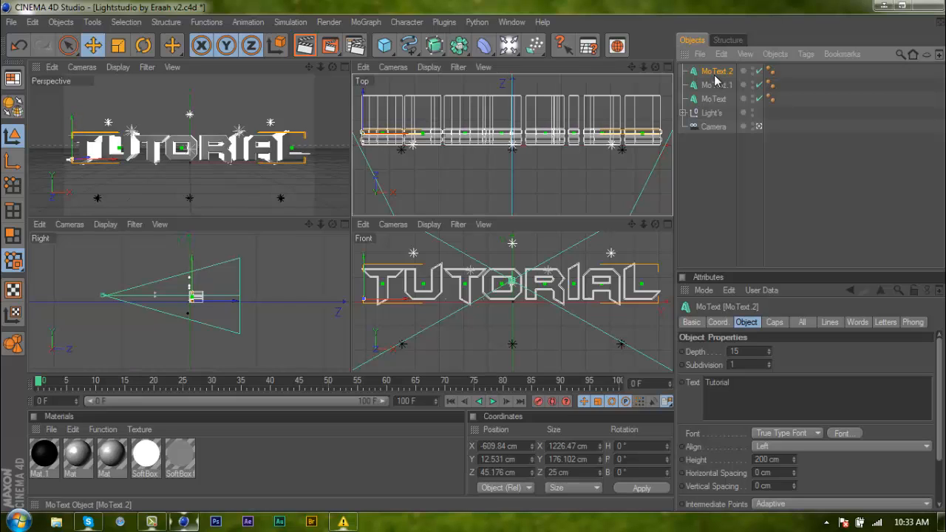
key("ctrl+c")
key("ctrl+v")
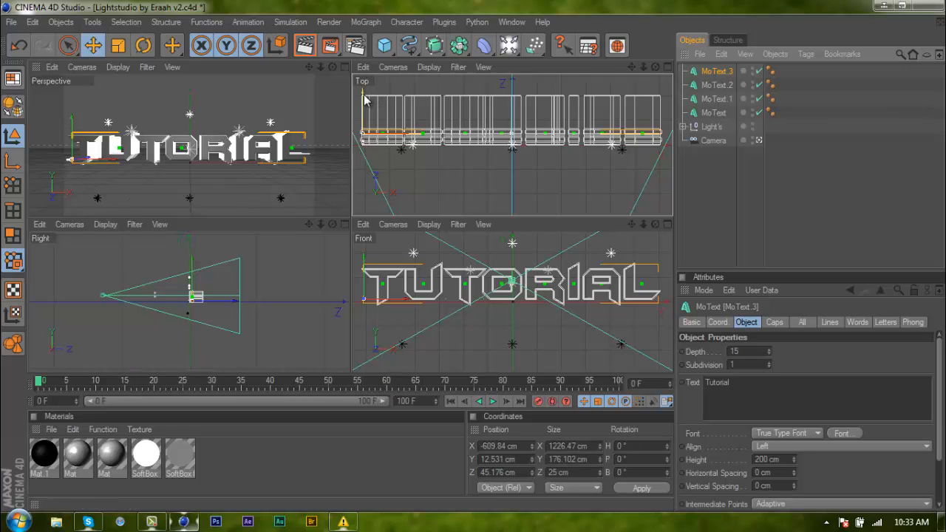
left_click_drag(362, 94, 473, 216)
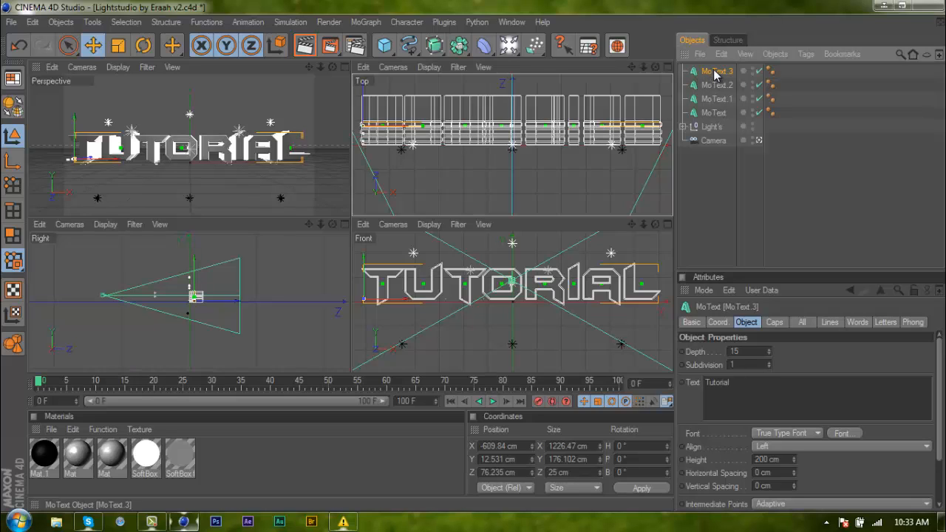
Duplicate the text slice MoText.3 and move the copy along Z to about 113 cm
key("ctrl+c")
key("ctrl+v")
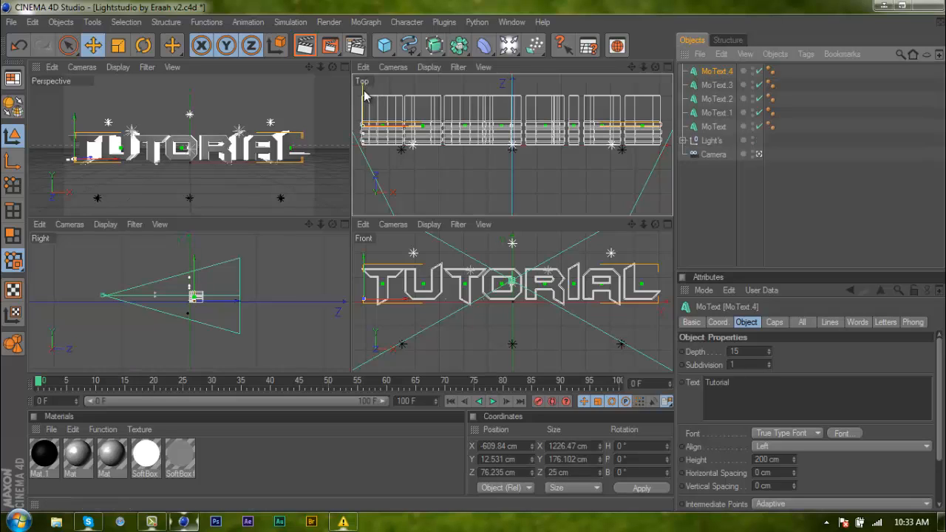
left_click_drag(363, 100, 473, 216)
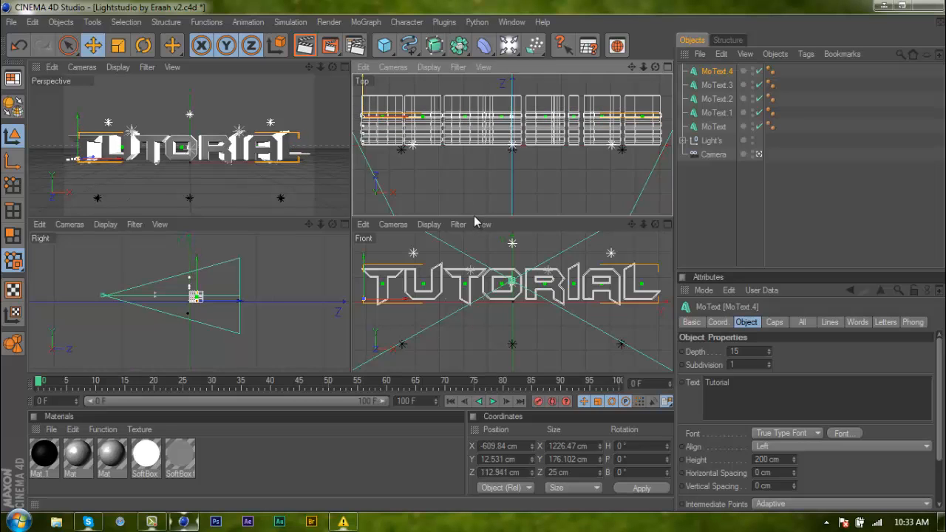
Duplicate the text slice MoText.4 and move the copy along Z to about 147 cm
left_click(721, 76)
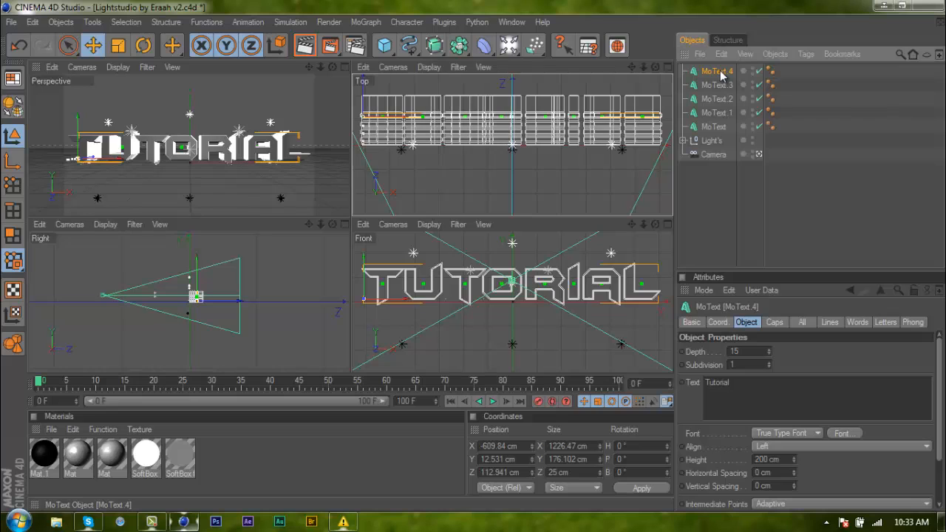
key("ctrl+c")
key("ctrl+v")
mouse_move(362, 94)
left_mouse_down()
mouse_move(362, 81)
mouse_move(362, 89)
left_mouse_up()
left_click_drag(474, 221, 474, 219)
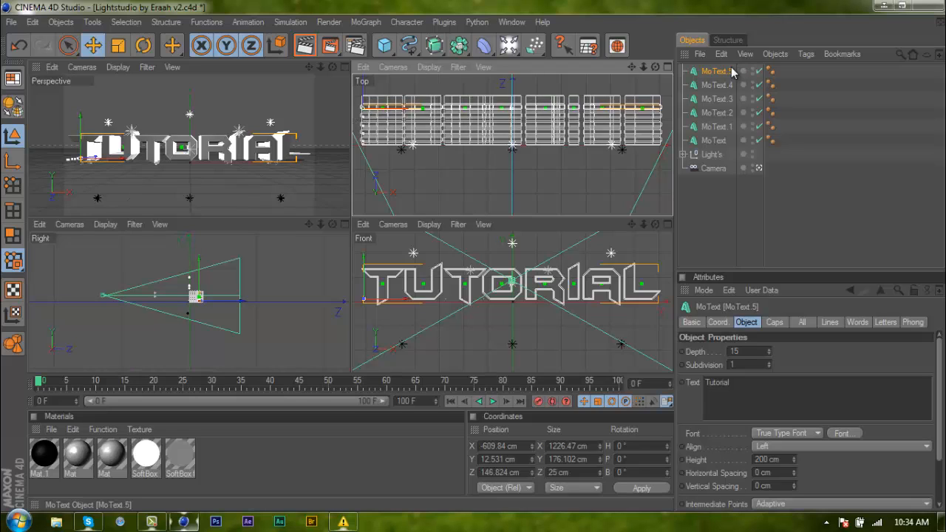
Duplicate the text slice MoText.5, move the copy along Z to about 186 cm, and return to the full perspective view
key("ctrl+c")
key("ctrl+v")
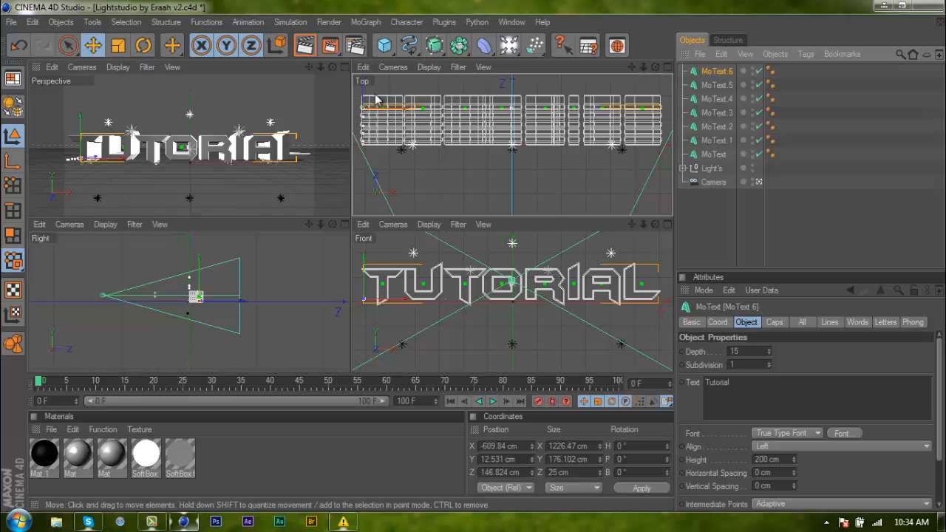
left_click_drag(475, 210, 474, 216)
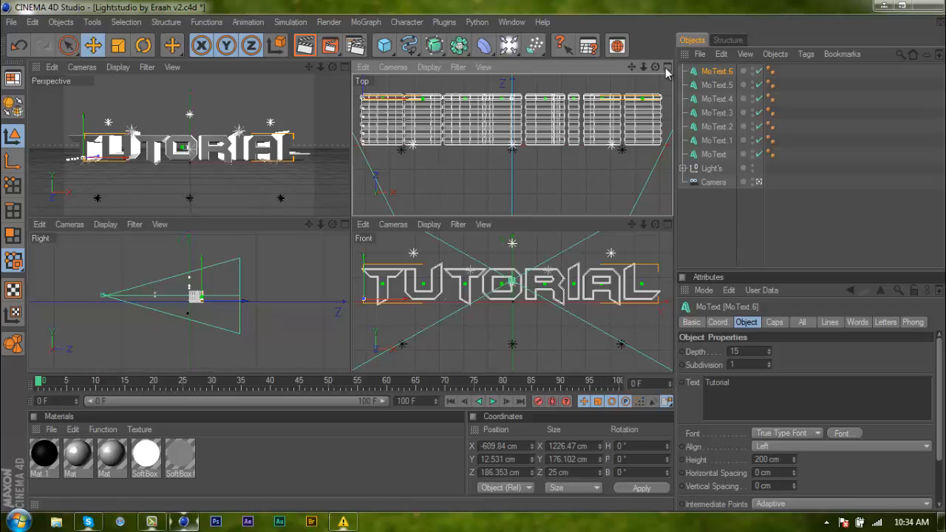
left_click(345, 68)
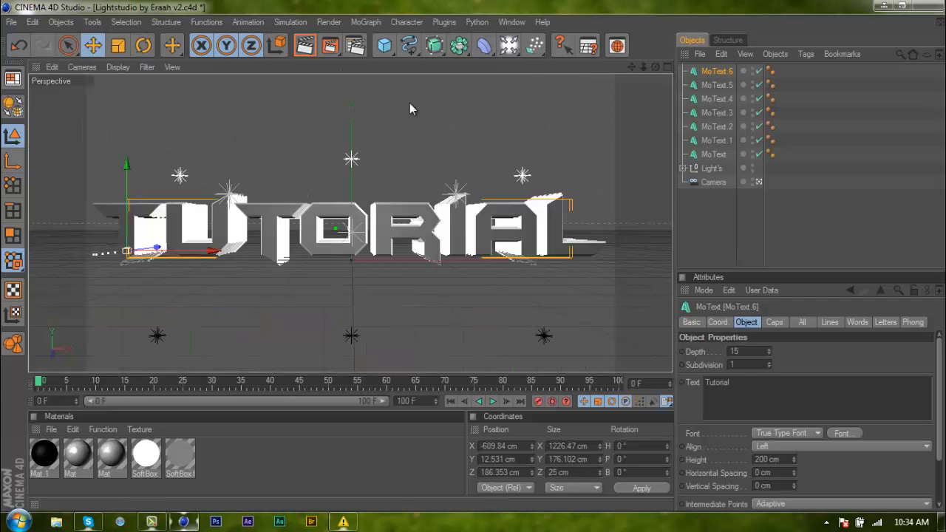
Select the original deep text and merge the RATED MAT PACK material file into the scene
left_click(713, 155)
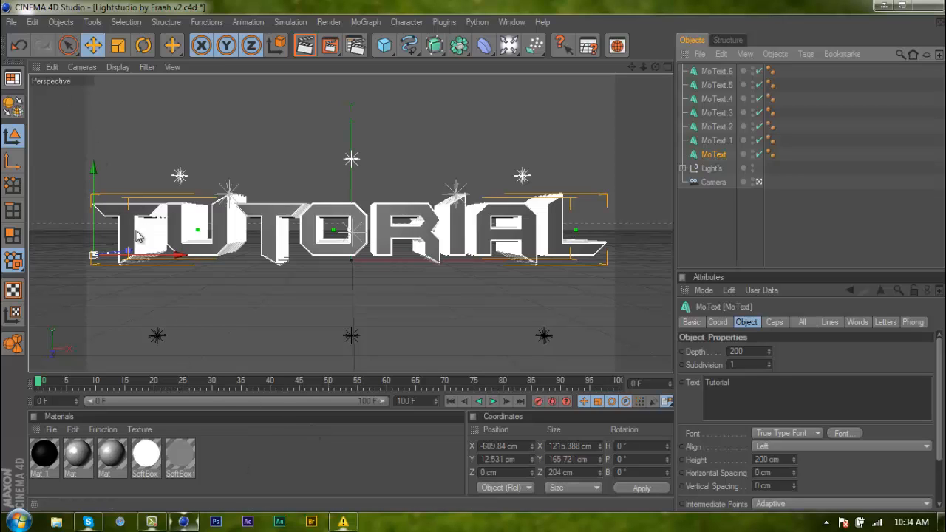
left_click(12, 22)
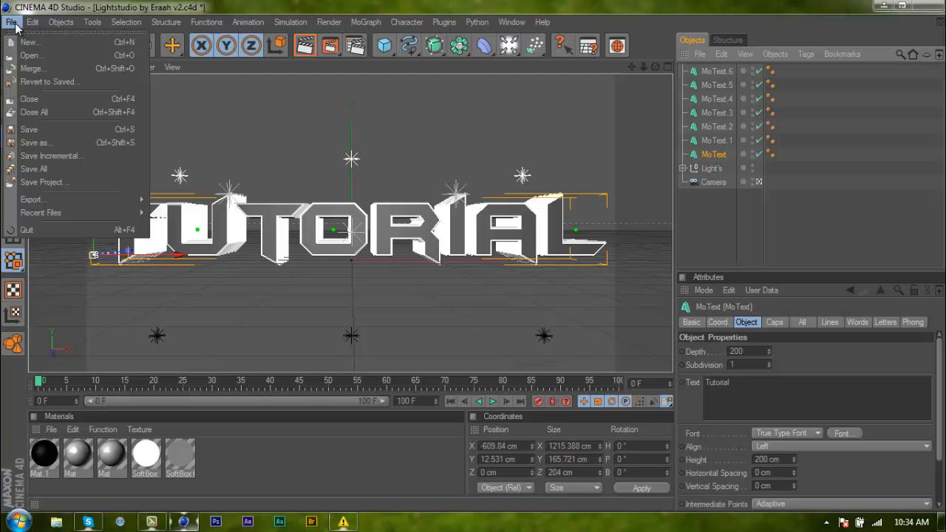
left_click(17, 69)
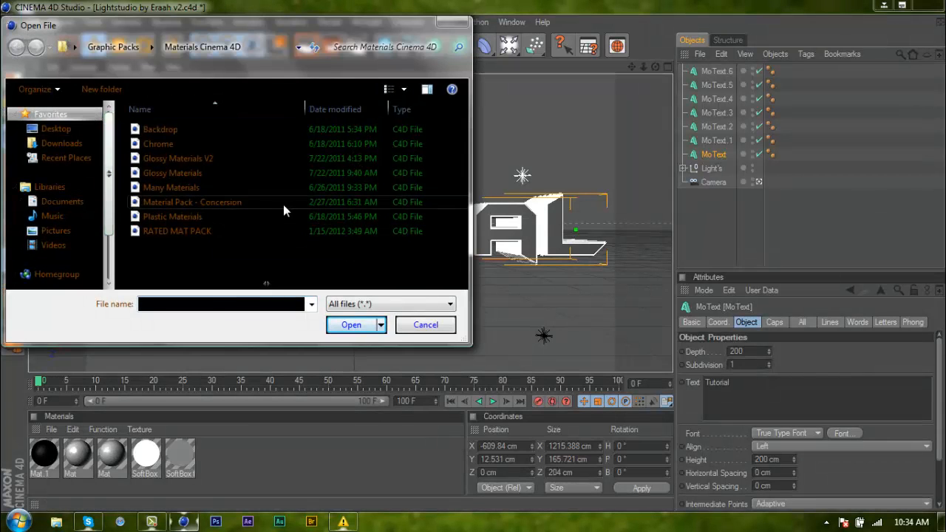
double_click(221, 230)
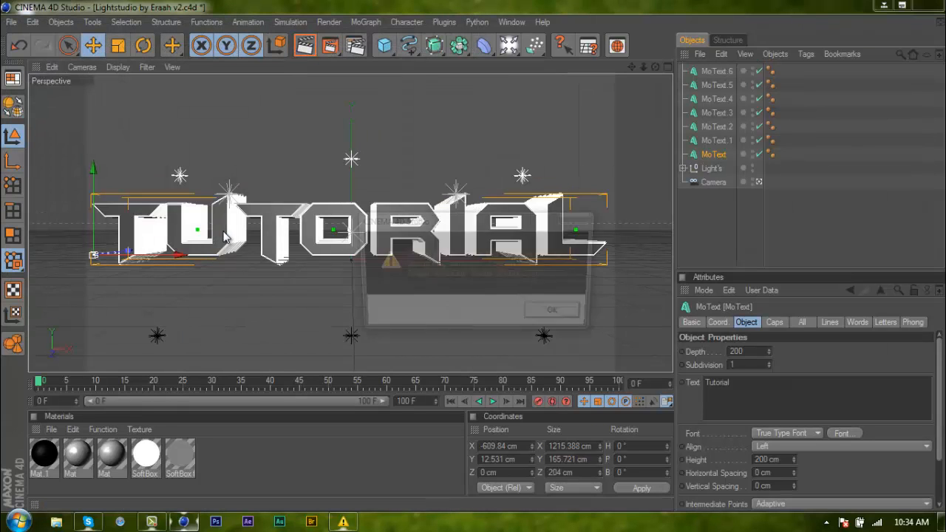
left_click(557, 315)
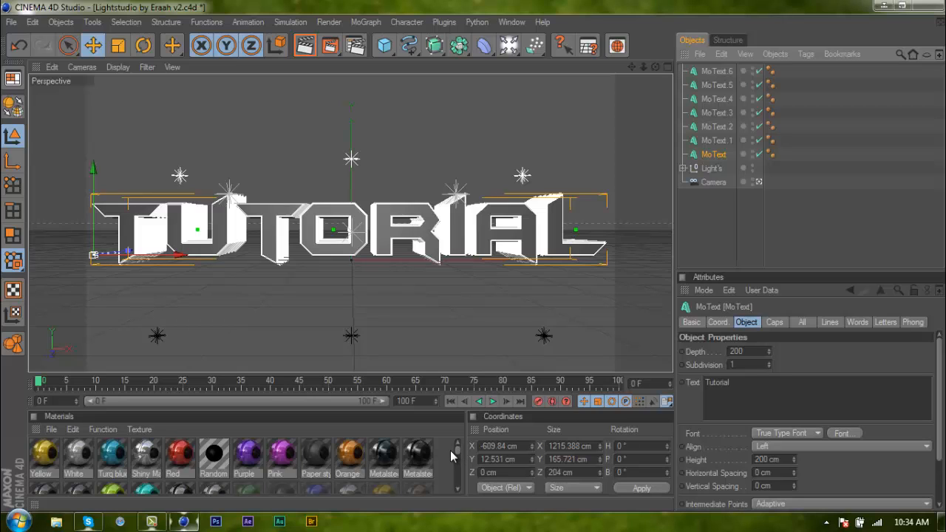
mouse_move(455, 450)
left_mouse_down()
mouse_move(458, 464)
mouse_move(460, 449)
left_mouse_up()
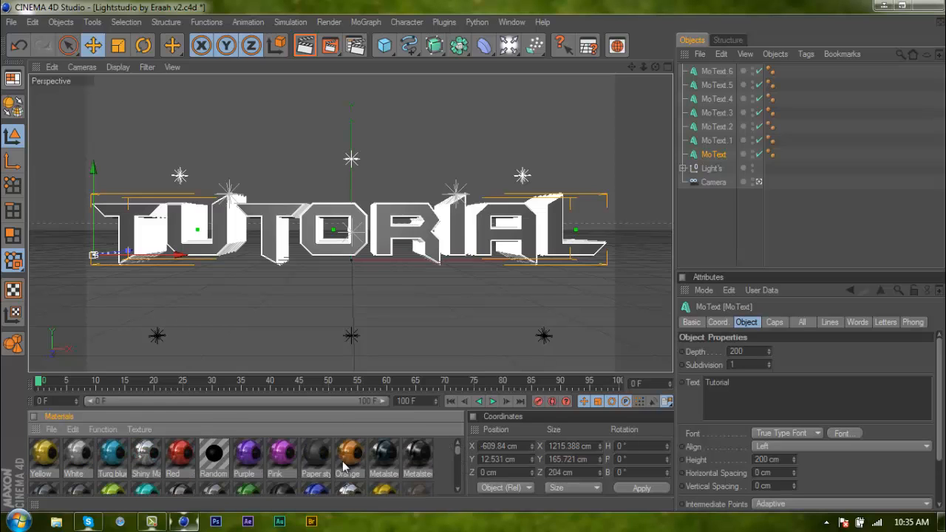
left_click(416, 452)
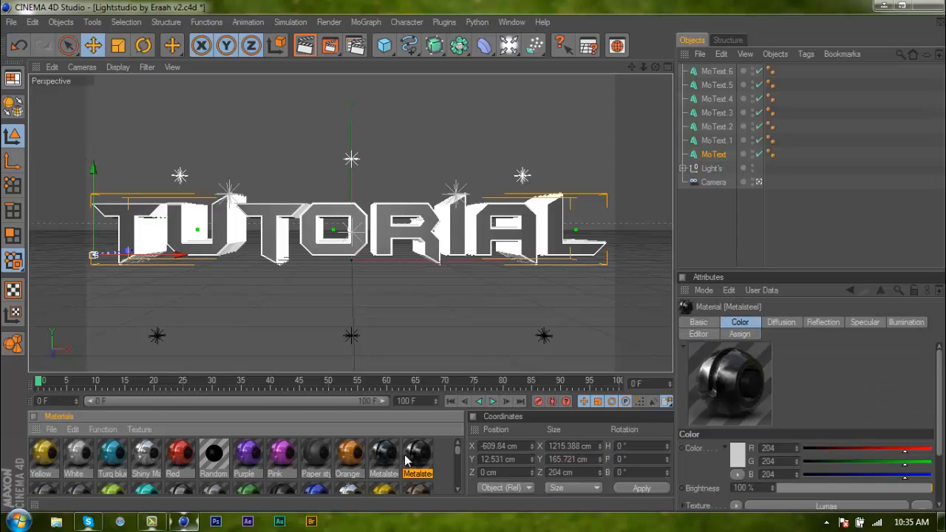
left_click(383, 454)
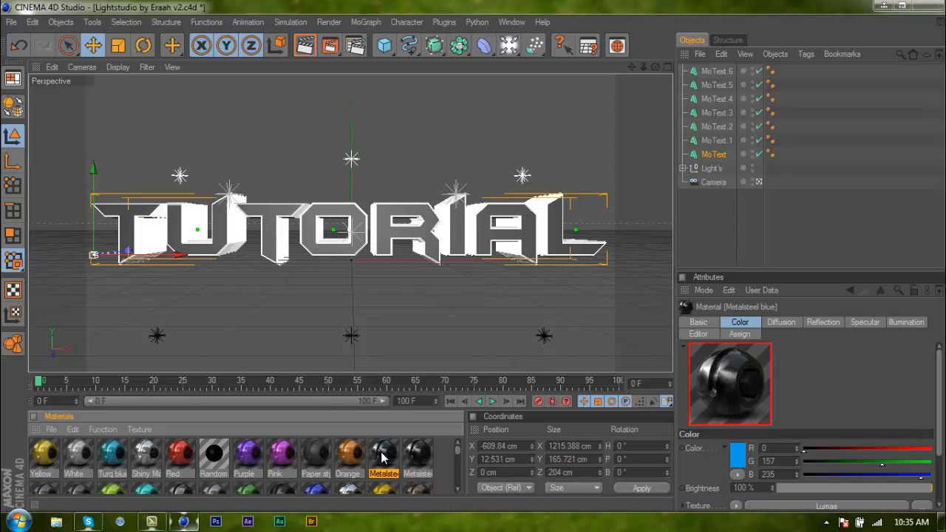
left_click(418, 457)
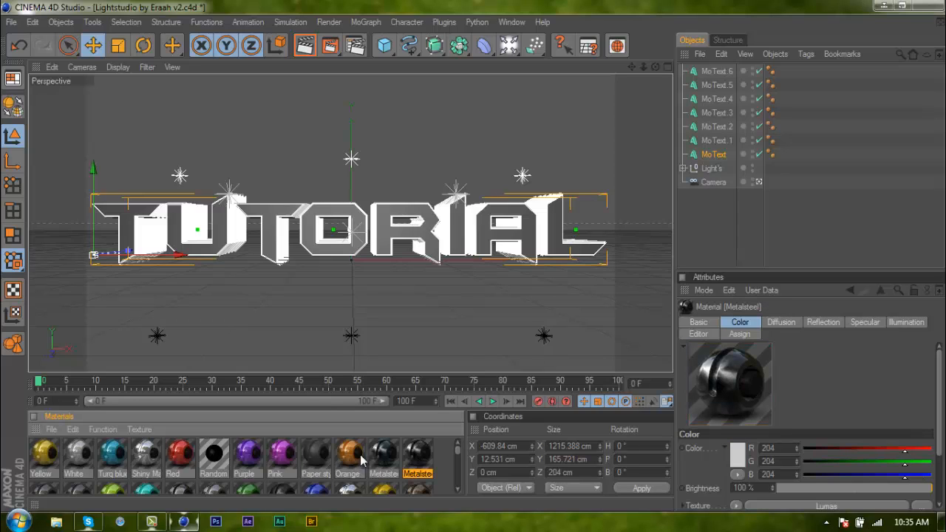
left_click(40, 454)
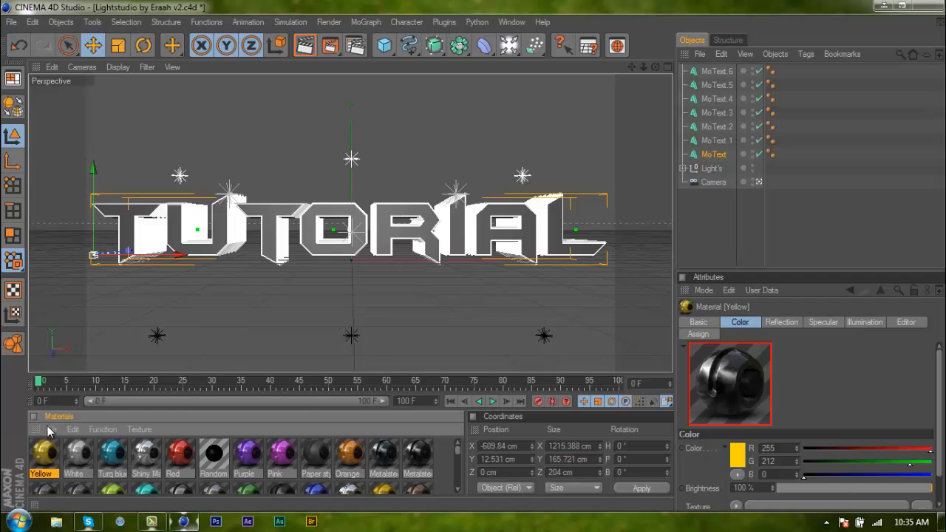
Create a new material and set its color to blue with R 0, G 4 and B 255
left_click(50, 430)
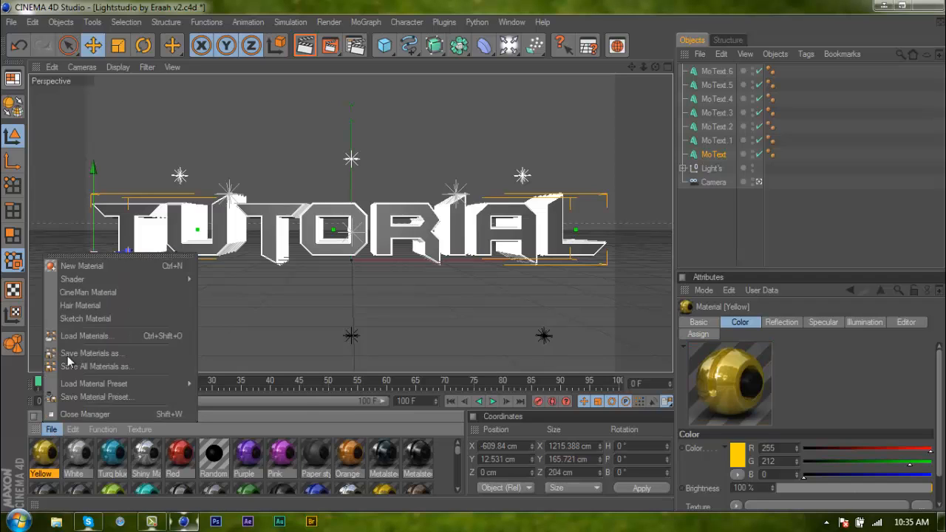
left_click(94, 264)
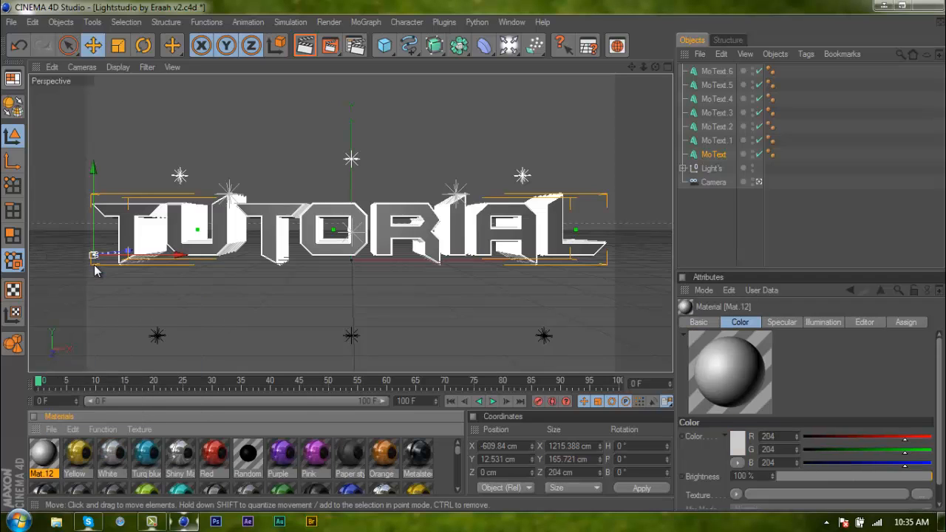
double_click(42, 452)
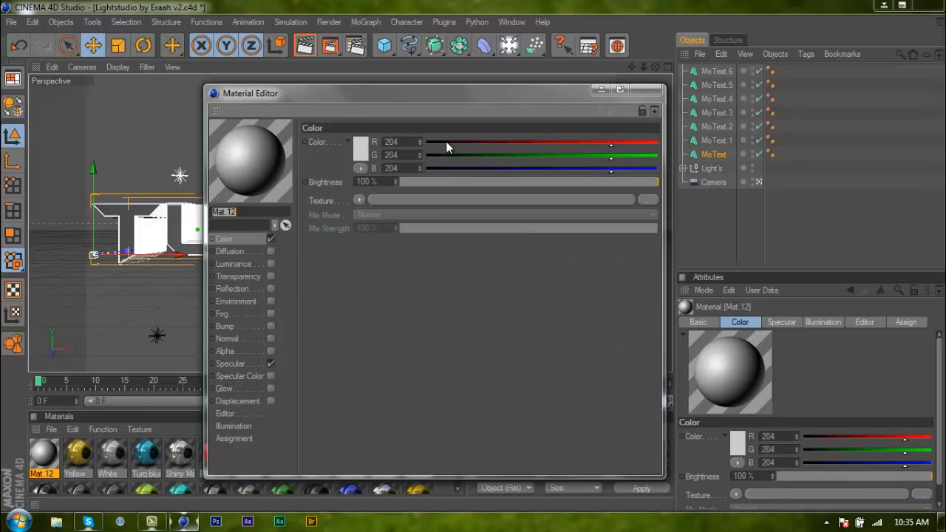
left_click(363, 147)
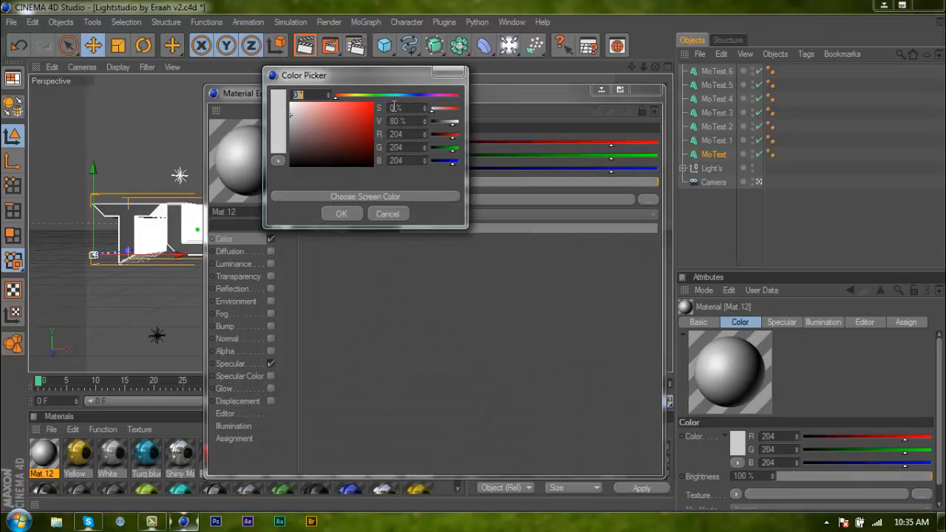
left_click_drag(388, 97, 416, 96)
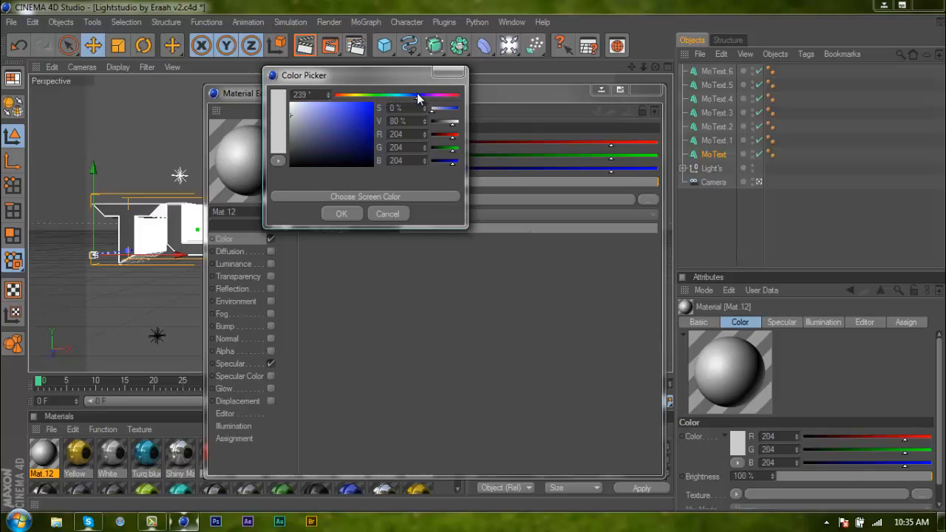
left_click(368, 115)
left_click_drag(368, 116, 373, 103)
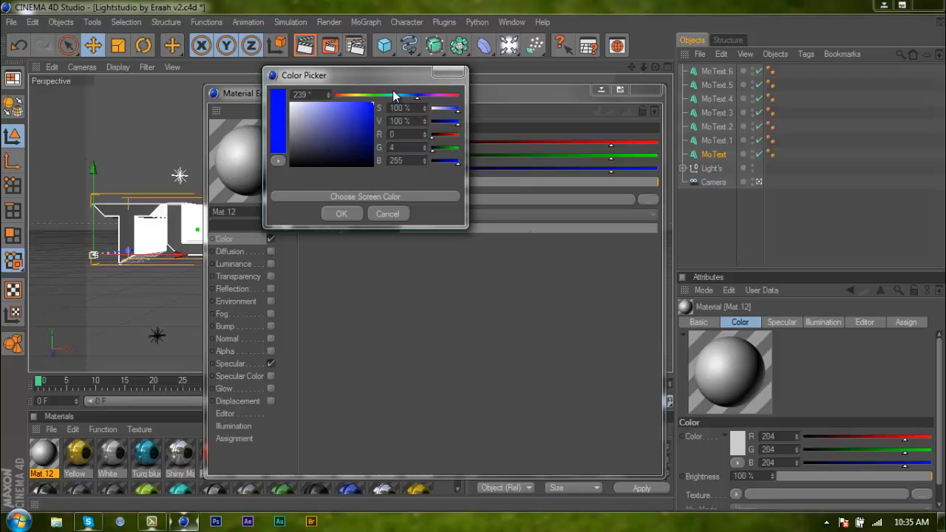
left_click(340, 214)
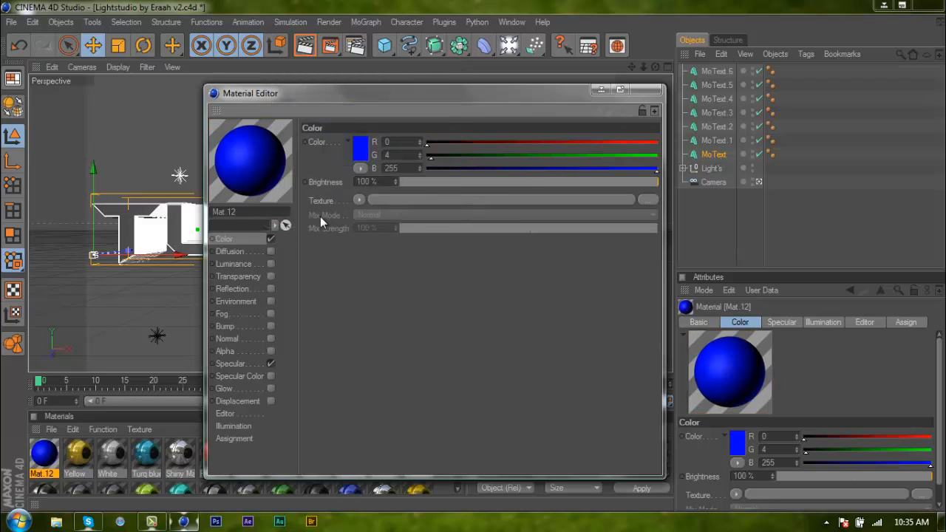
Enable luminance on the new blue material and set its brightness to 15%
left_click(271, 263)
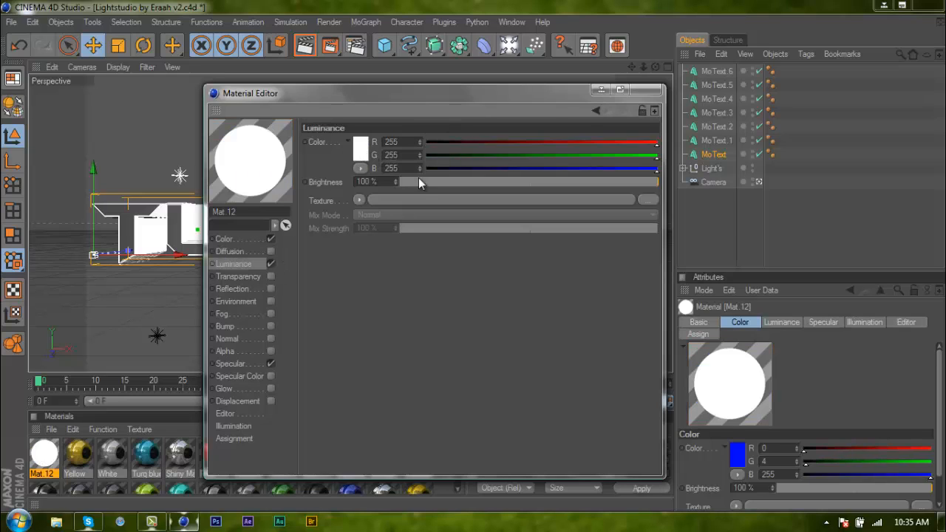
left_click(369, 182)
type("15")
key("Return")
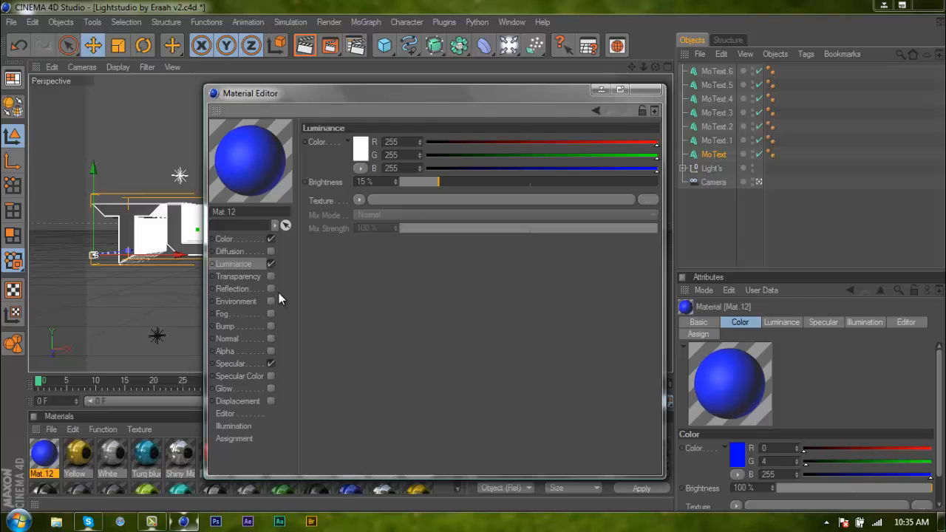
Enable reflection on the blue material at 10% brightness and switch its preview to Object (Soft Shadow)
left_click(271, 290)
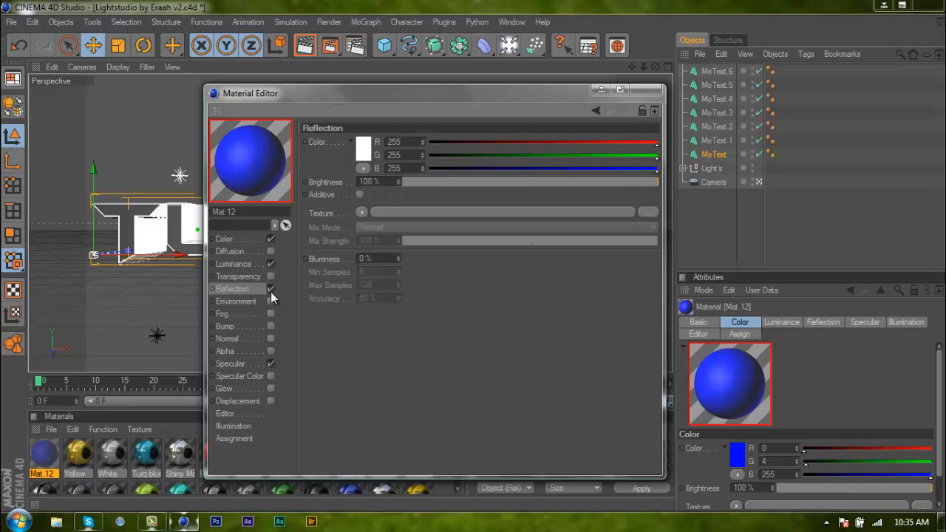
double_click(373, 181)
type("10")
key("Return")
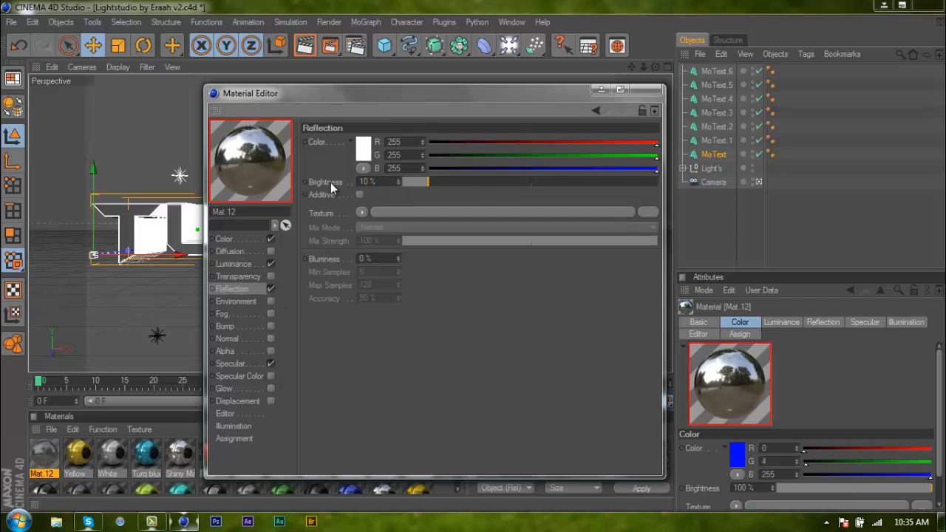
right_click(256, 142)
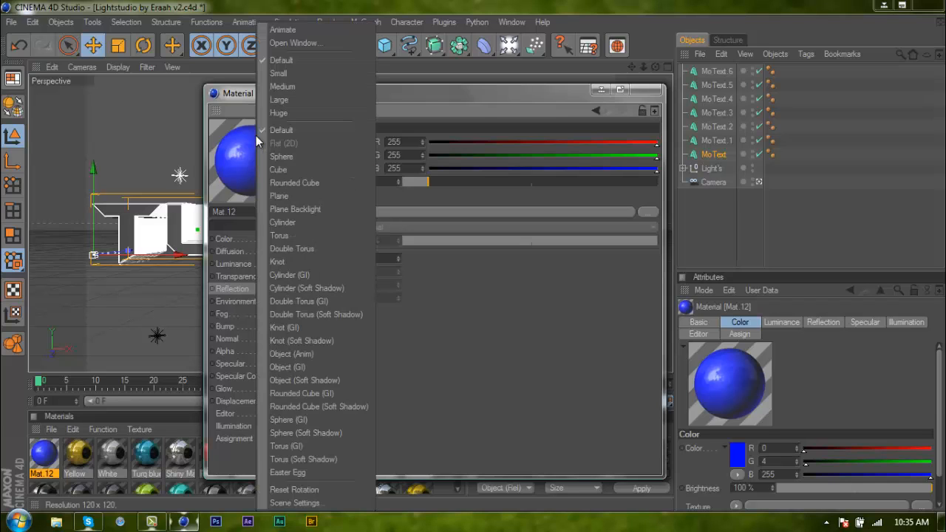
left_click(294, 380)
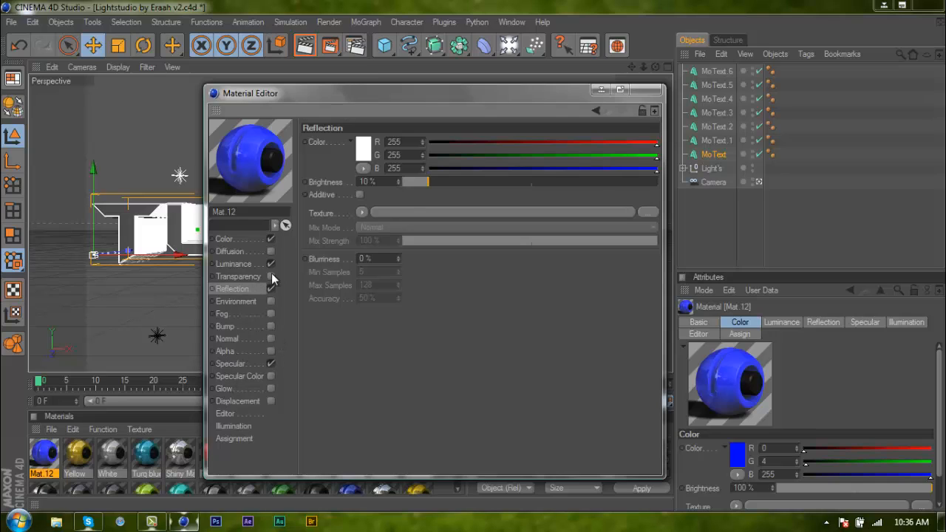
Set the blue material's reflection brightness to 13% and its luminance brightness to 20%
left_click_drag(432, 184, 436, 183)
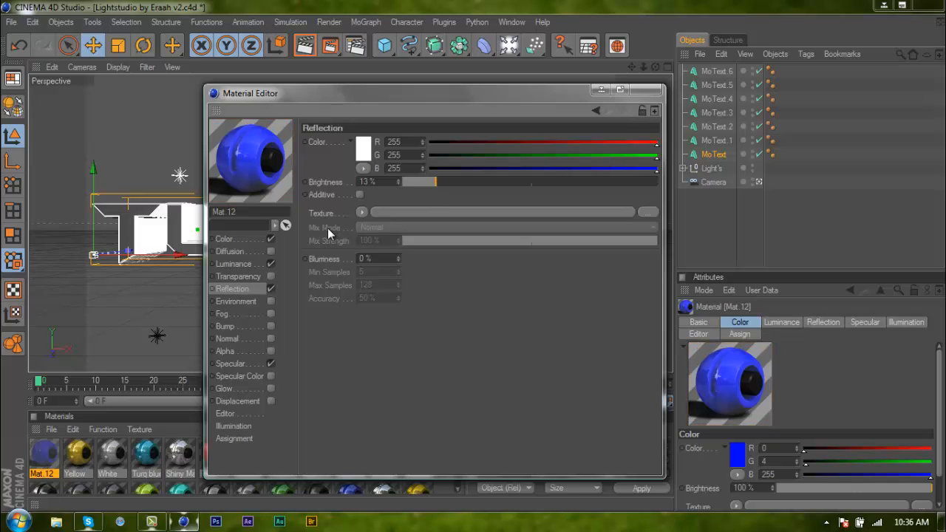
left_click(237, 266)
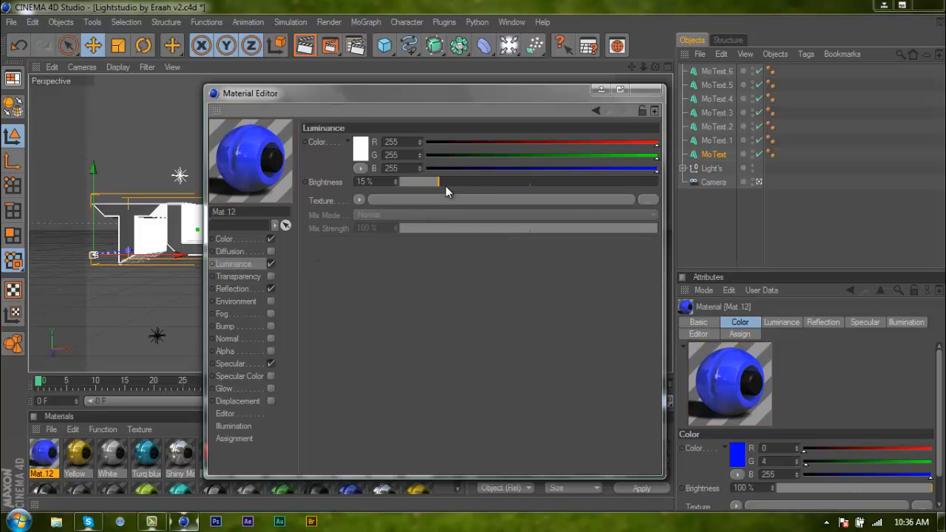
left_click_drag(446, 191, 452, 188)
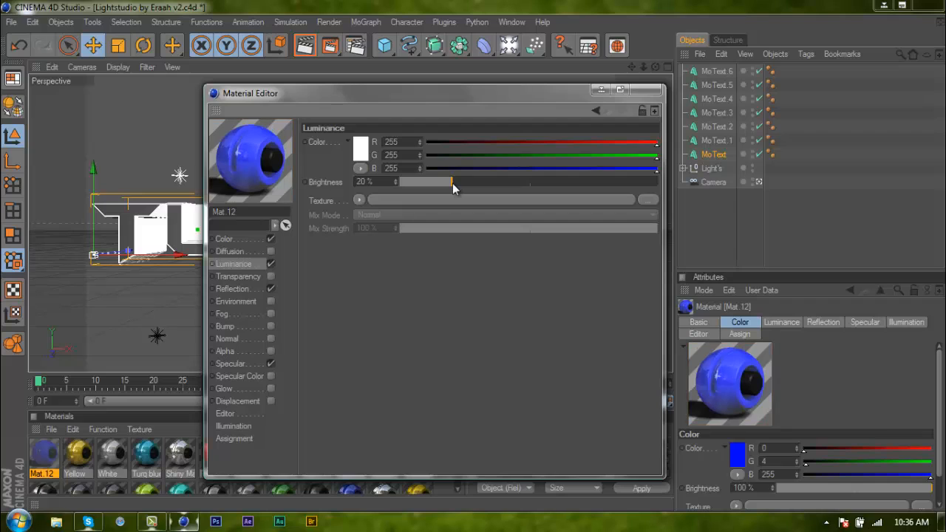
Try the Metal specular mode on the blue material, settle on Colored, and close the Material Editor
left_click(228, 365)
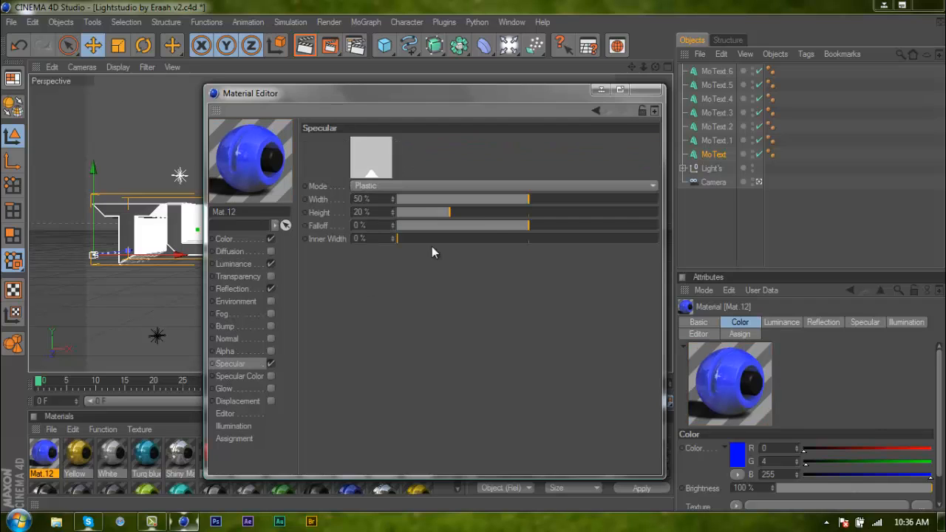
left_click(498, 187)
left_click(464, 213)
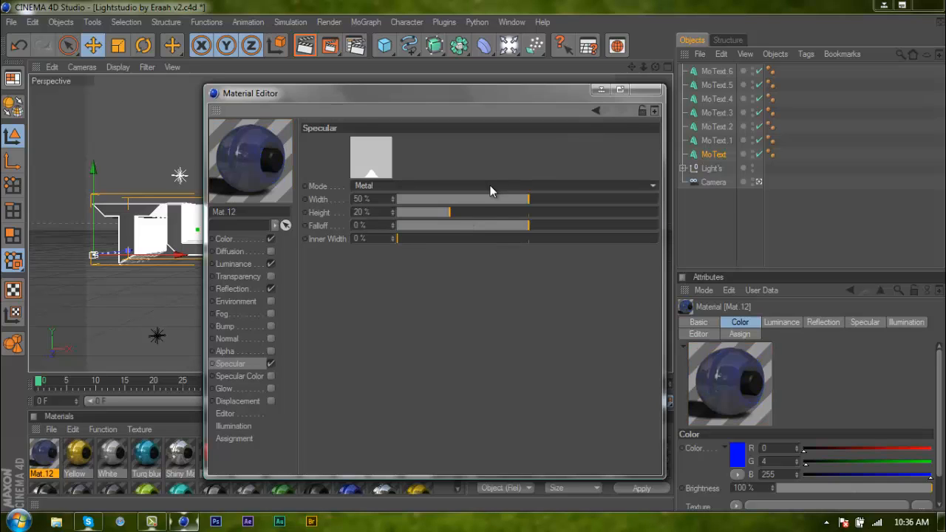
left_click(491, 187)
left_click(452, 227)
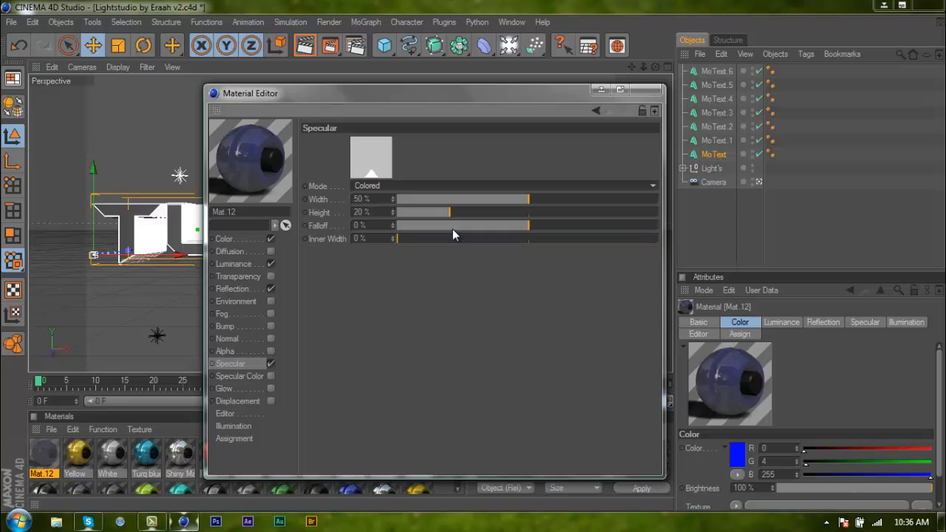
left_click(644, 91)
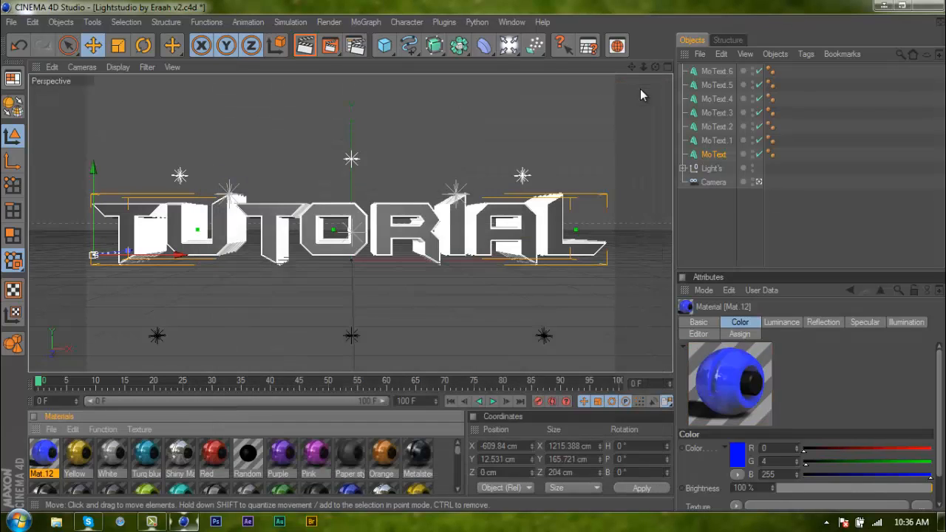
Try the blue material Mat.12 on the original deep text and remove its texture tag
left_click_drag(46, 462, 134, 235)
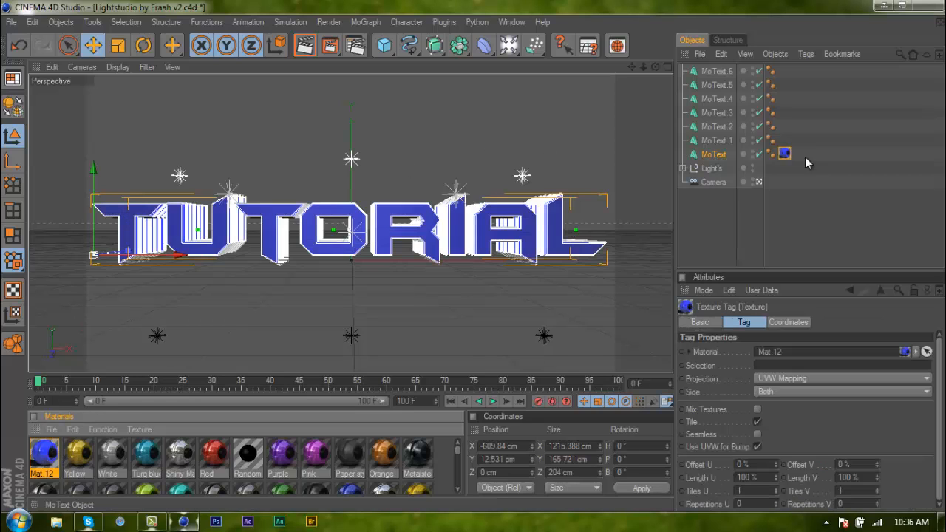
left_click(783, 153)
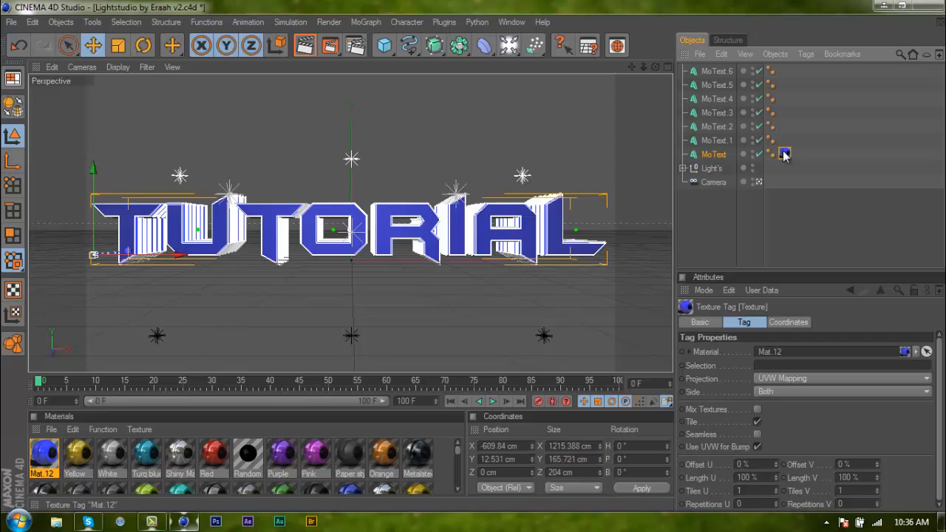
key("Delete")
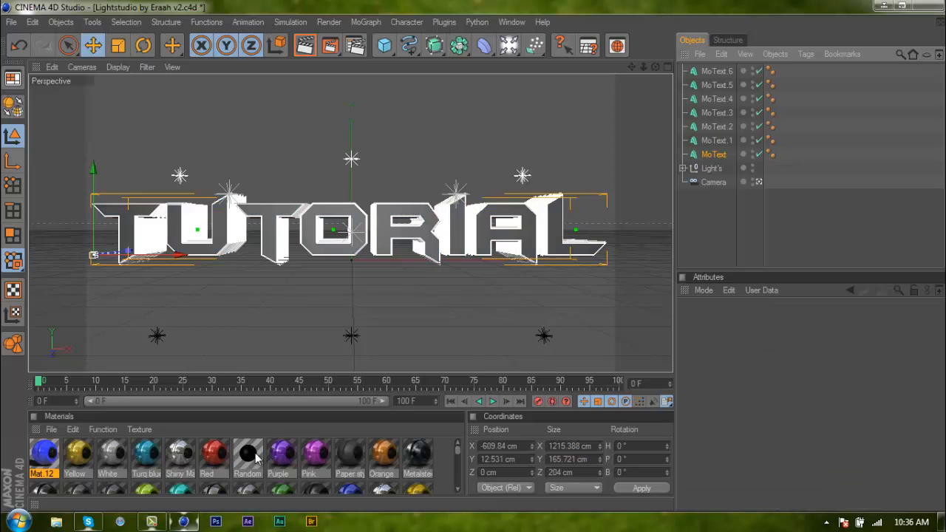
Choose the Grunge Blue material from the material pack and apply it to the text slice MoText.1
left_click(348, 454)
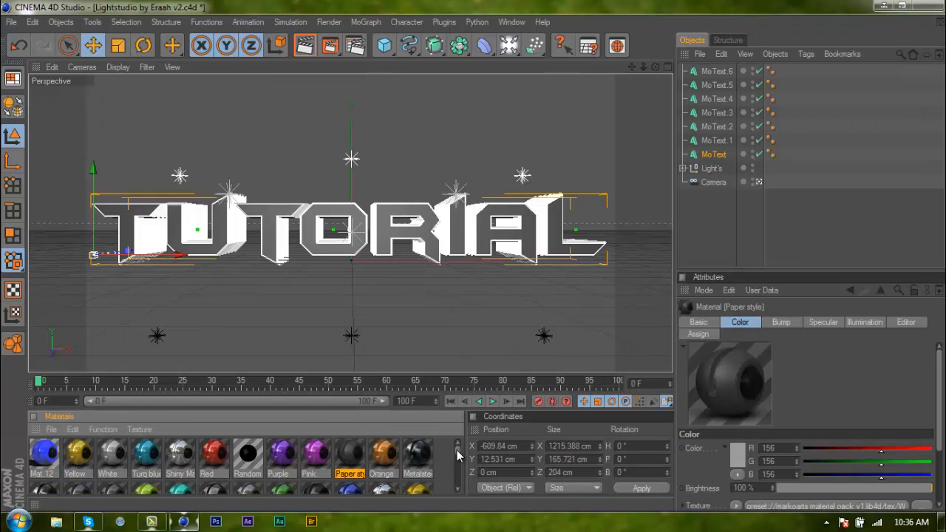
scroll(457, 452, "down", 2)
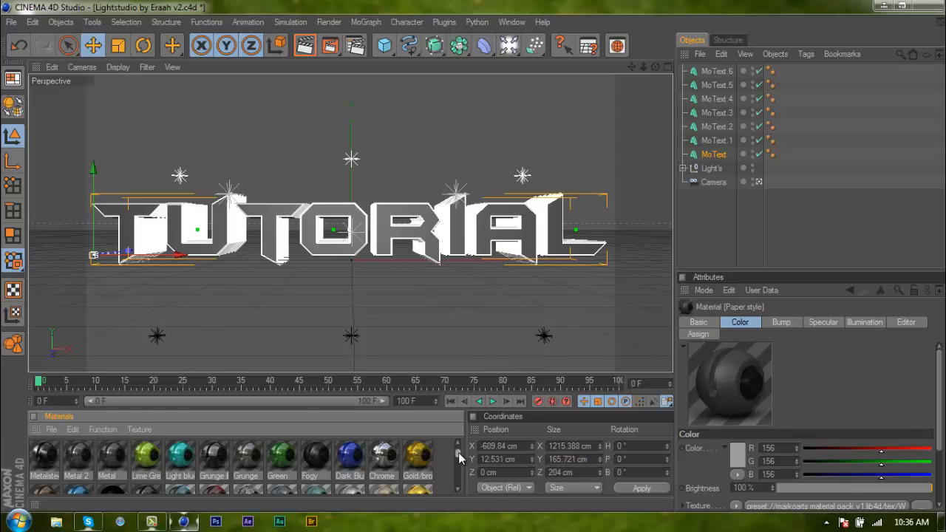
left_click(228, 454)
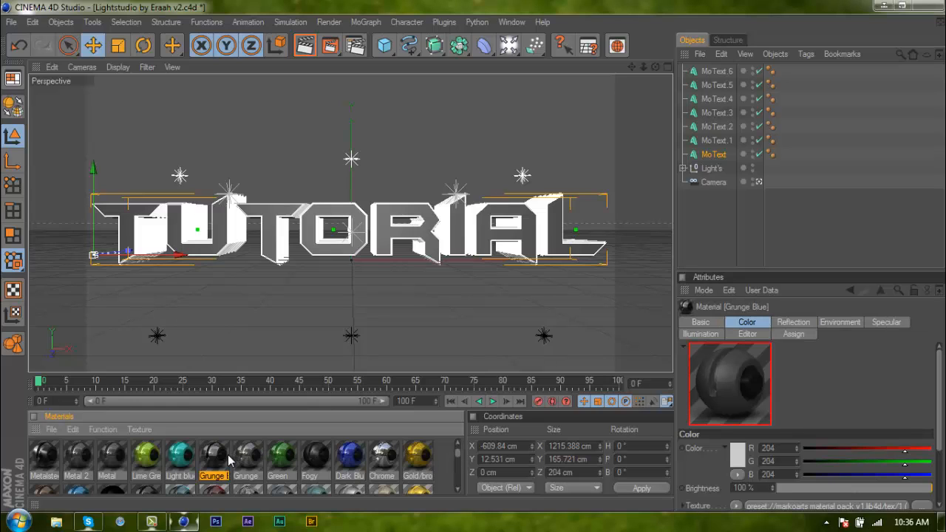
left_click_drag(270, 224, 270, 224)
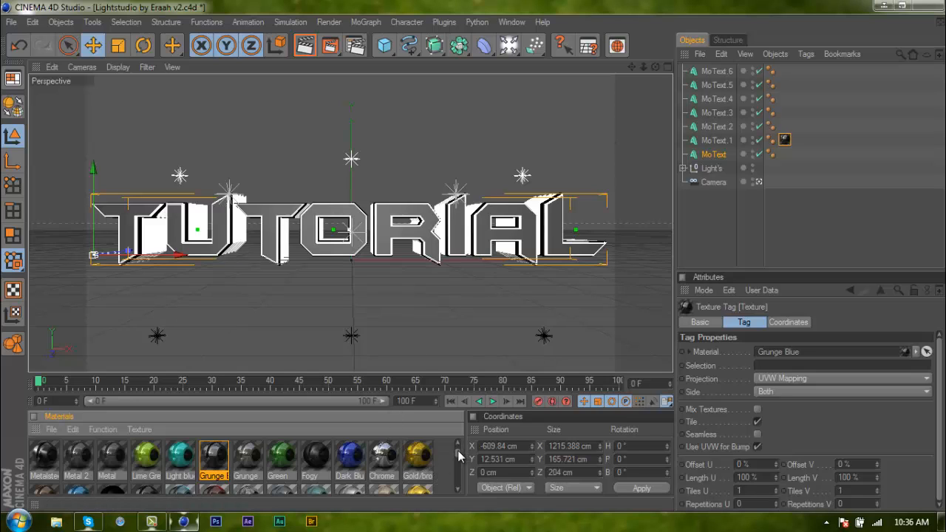
Move the Grunge Blue texture tag from the slice MoText.1 to the original deep text MoText
scroll(457, 455, "down", 1)
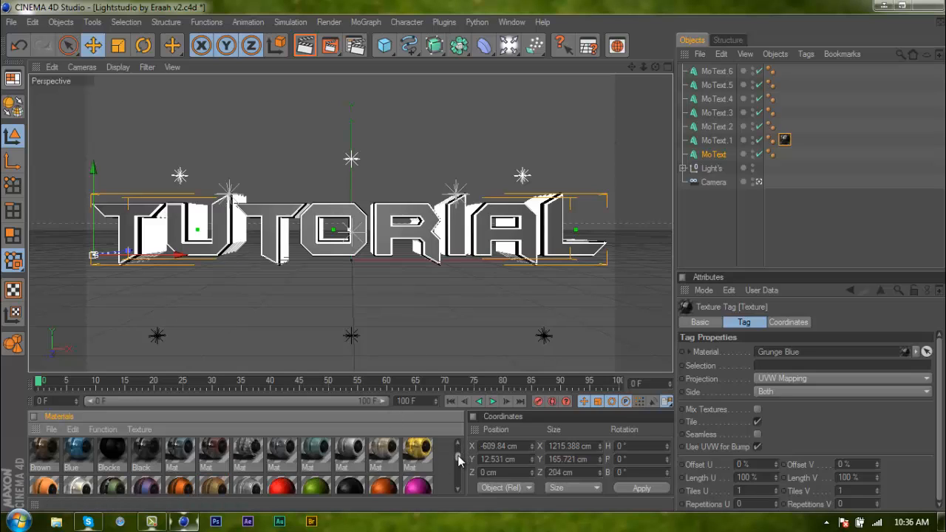
left_click(715, 140)
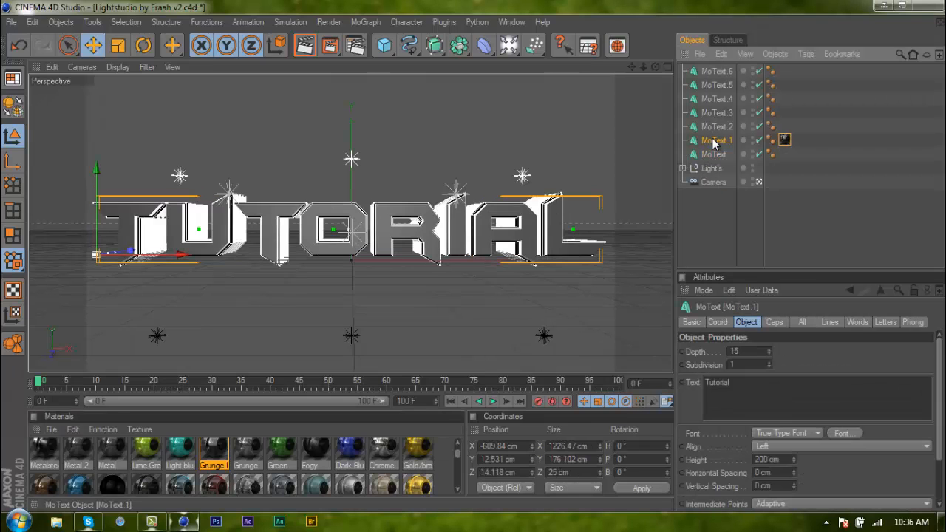
left_click(717, 71, "shift")
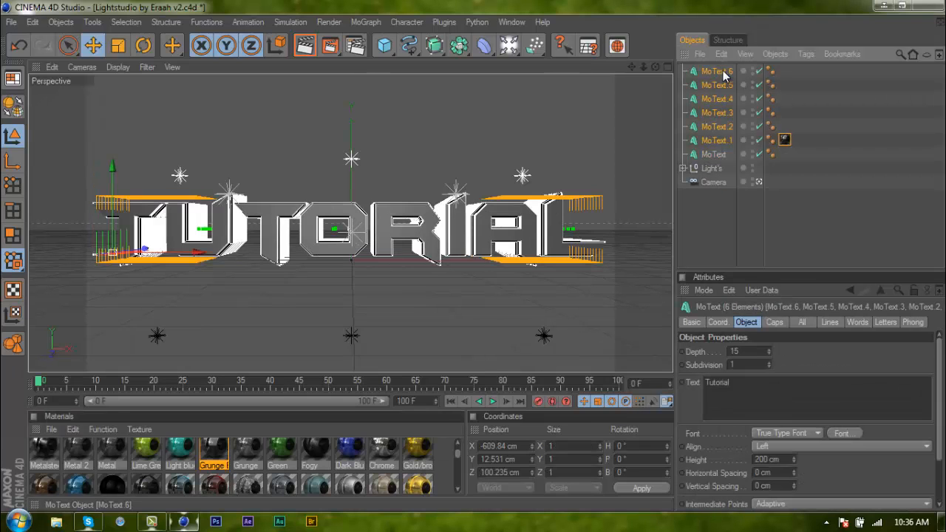
left_click(701, 225)
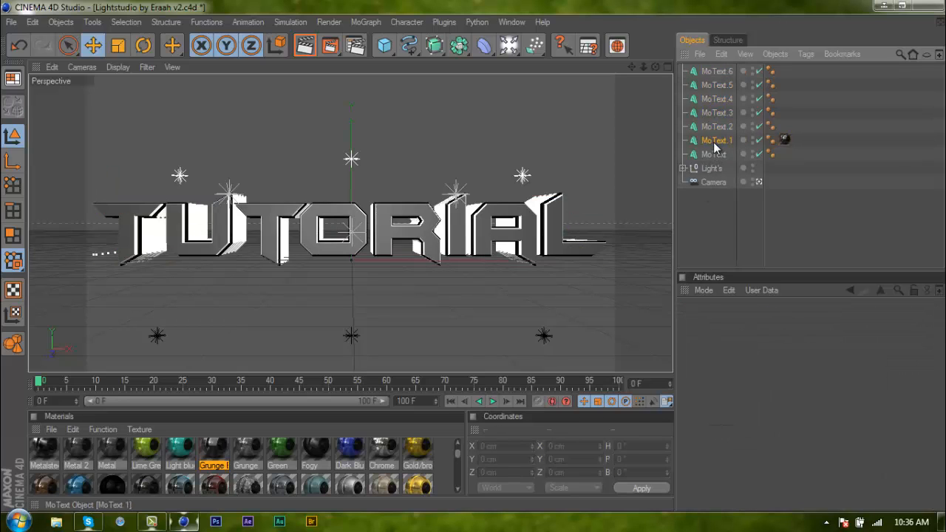
left_click(715, 144)
left_click_drag(784, 140, 786, 155)
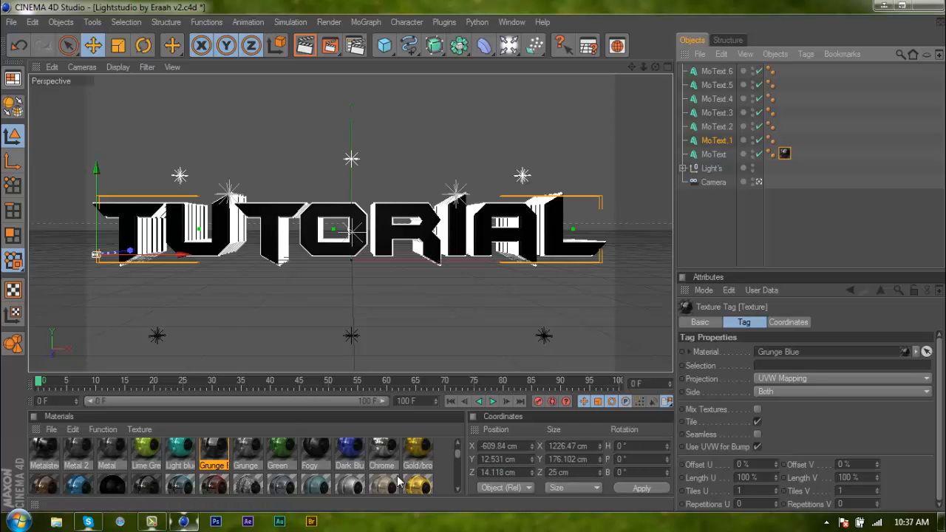
Apply the Chrome material to the text slices MoText.1 and MoText.3
mouse_move(457, 455)
left_mouse_down()
mouse_move(460, 467)
mouse_move(458, 454)
left_mouse_up()
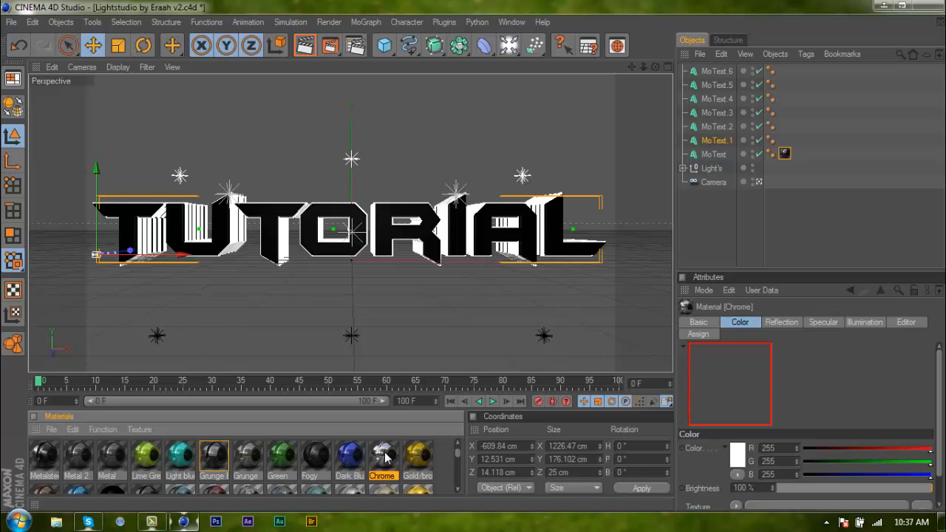
left_click_drag(383, 458, 444, 242)
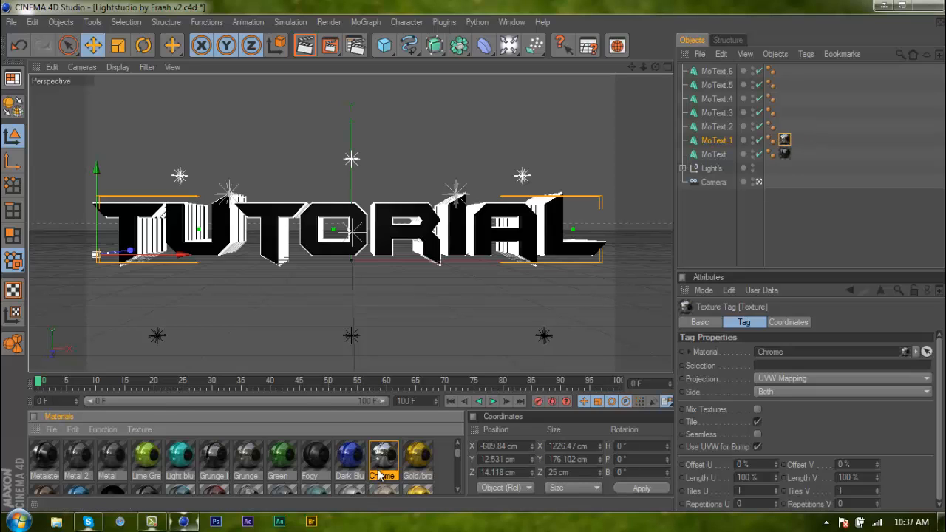
left_click_drag(386, 456, 443, 240)
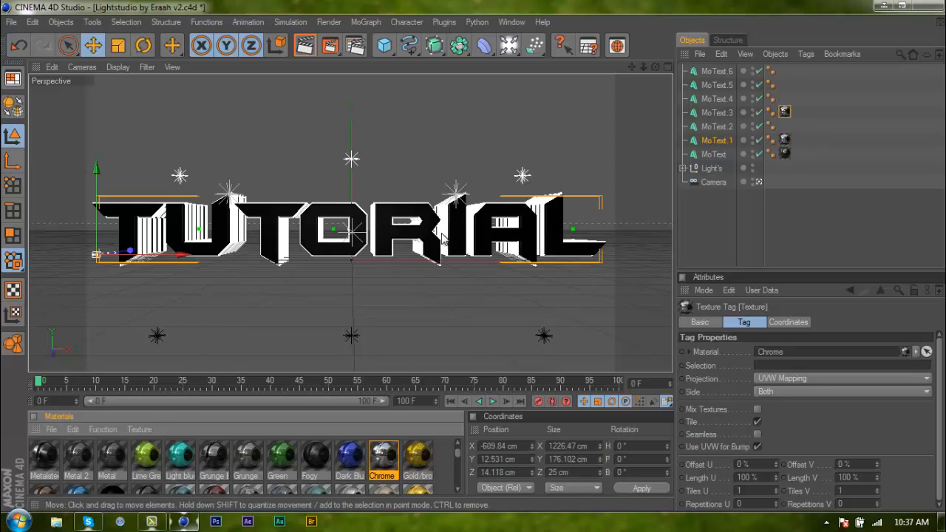
Apply the Chrome material to the remaining text slices MoText.2, MoText.4, MoText.5 and MoText.6
left_click_drag(396, 460, 446, 235)
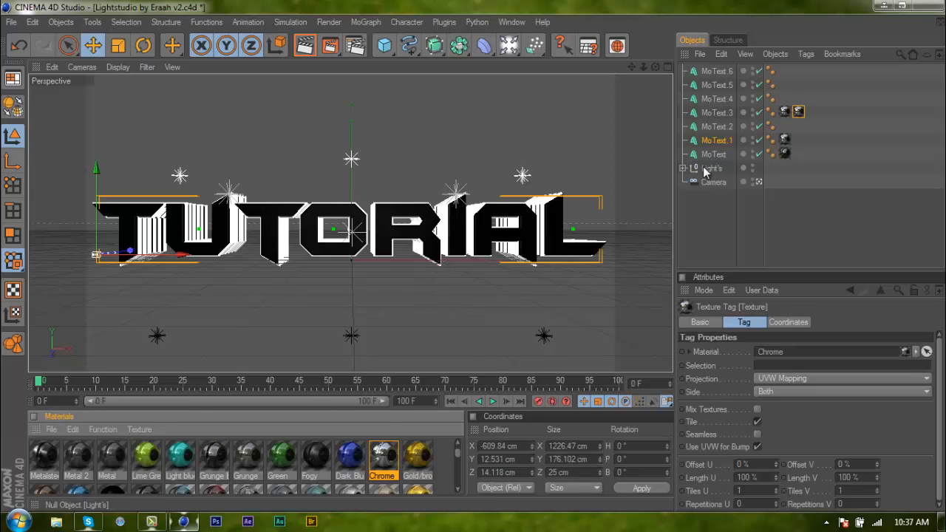
left_click_drag(798, 112, 786, 126)
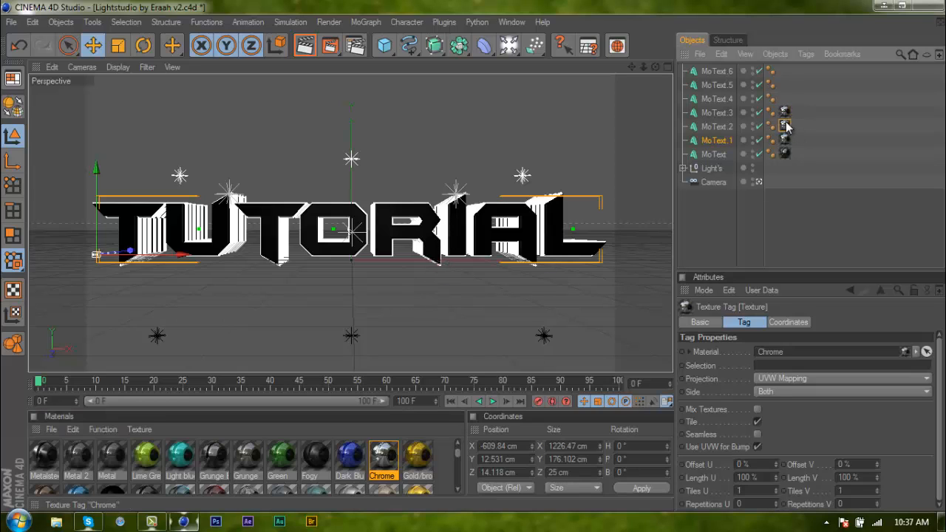
left_click_drag(384, 458, 449, 236)
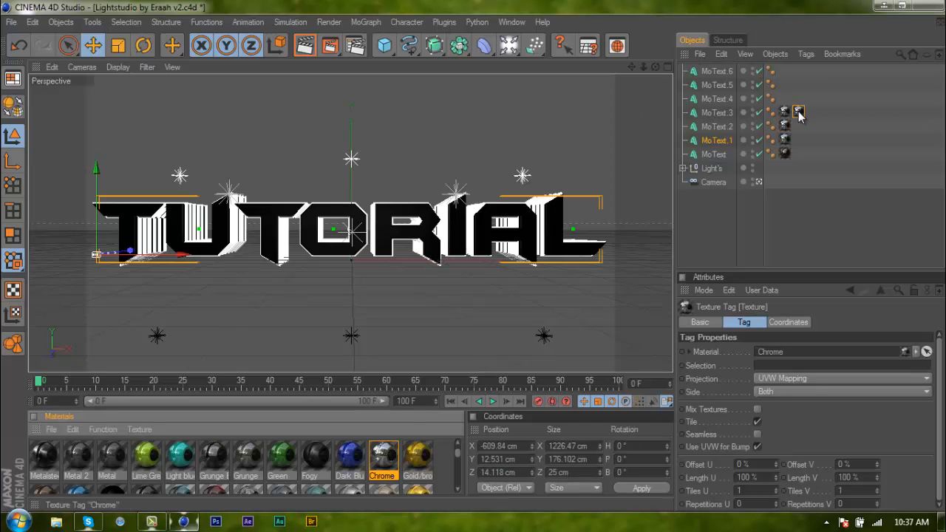
left_click_drag(797, 111, 785, 98)
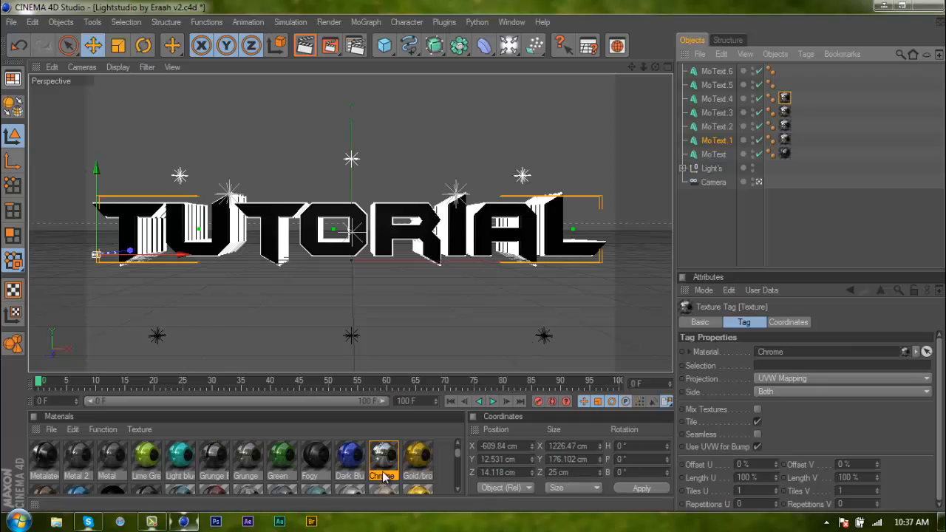
left_click_drag(386, 467, 443, 236)
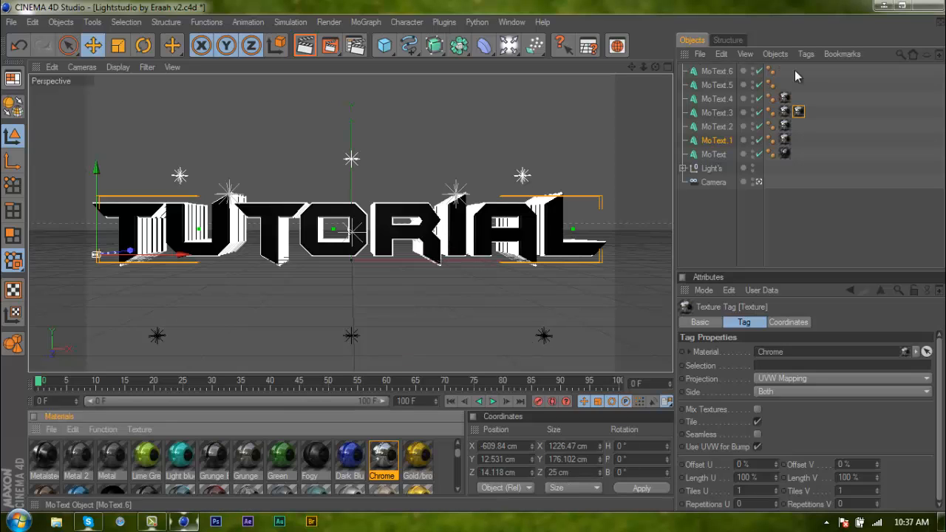
left_click_drag(798, 110, 783, 83)
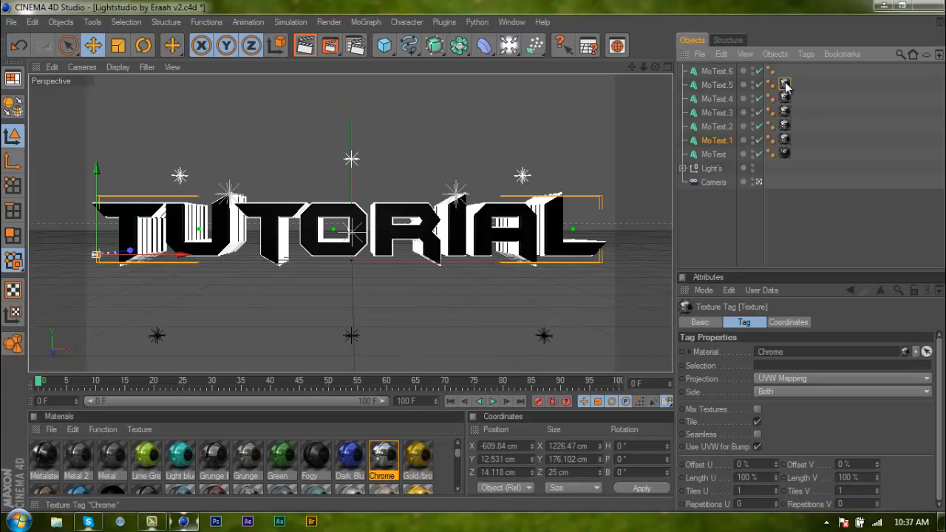
left_click_drag(384, 458, 447, 244)
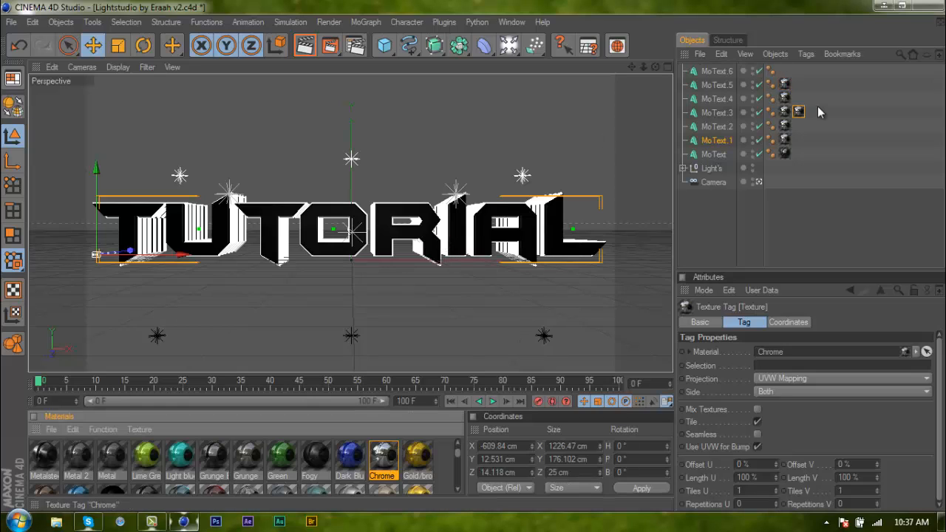
left_click_drag(798, 111, 784, 70)
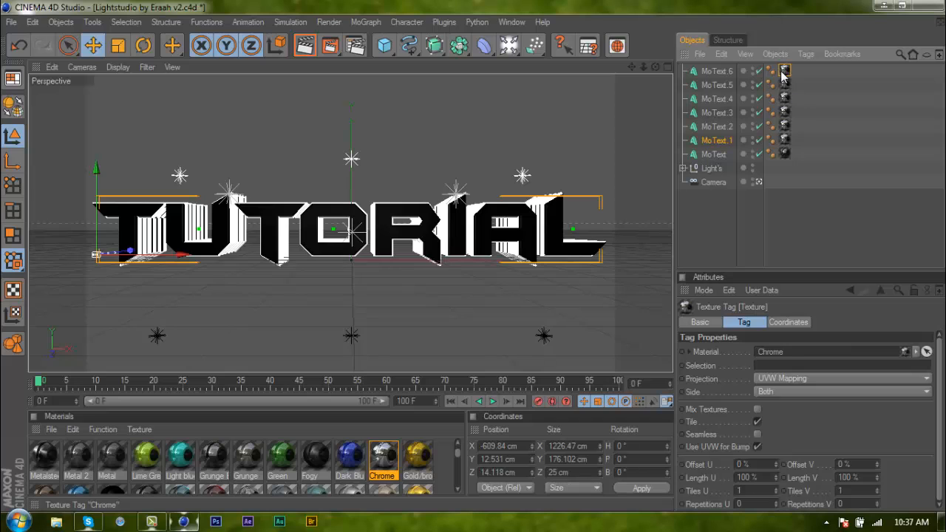
Render the perspective view to preview the textured text, then return to the editor display
left_click(304, 46)
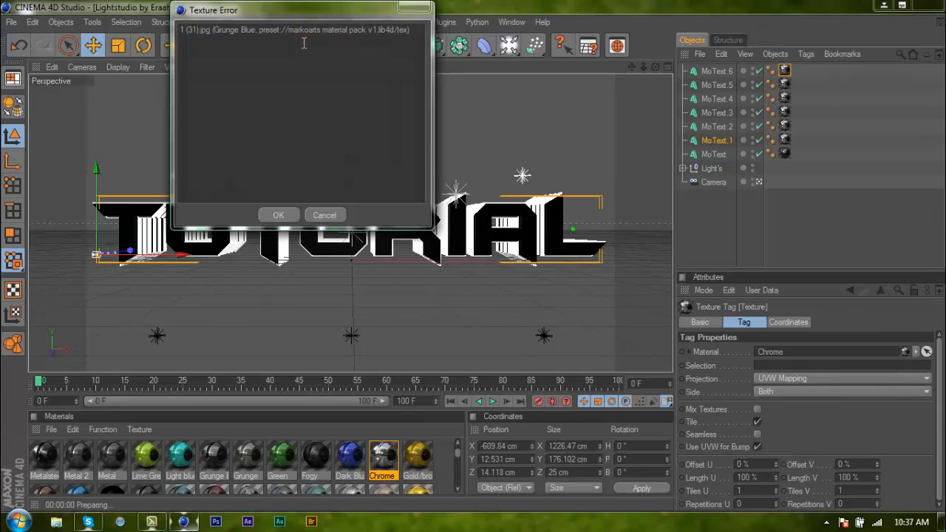
left_click(272, 217)
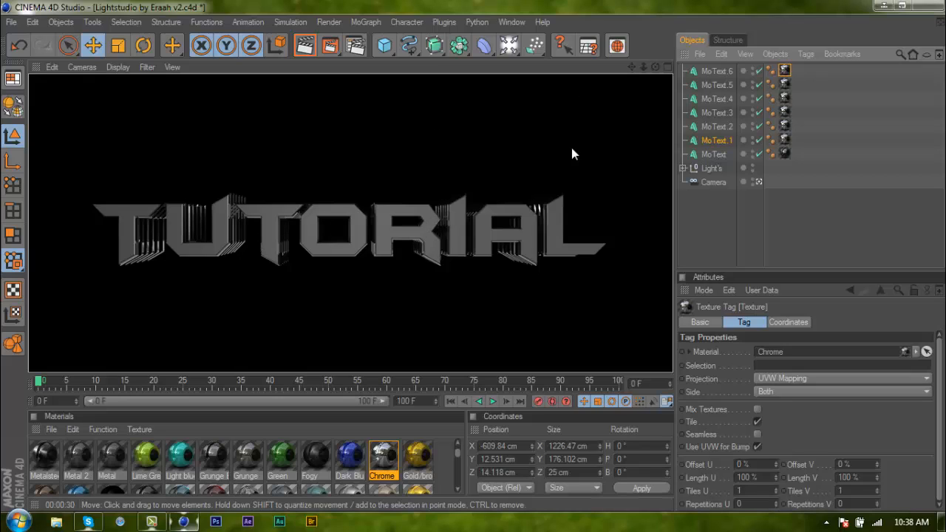
left_click(549, 234)
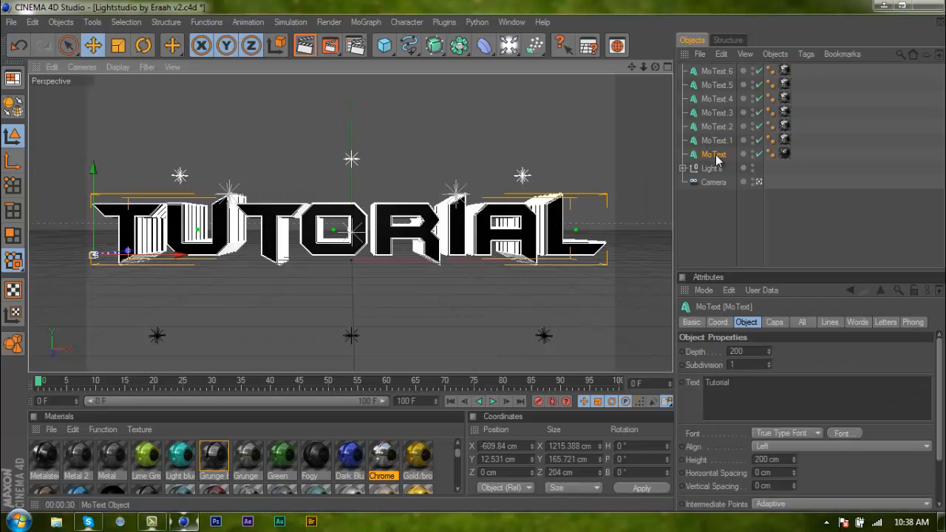
Create a null object and group all the text objects, MoText through MoText.6, inside it
left_click(721, 74, "shift")
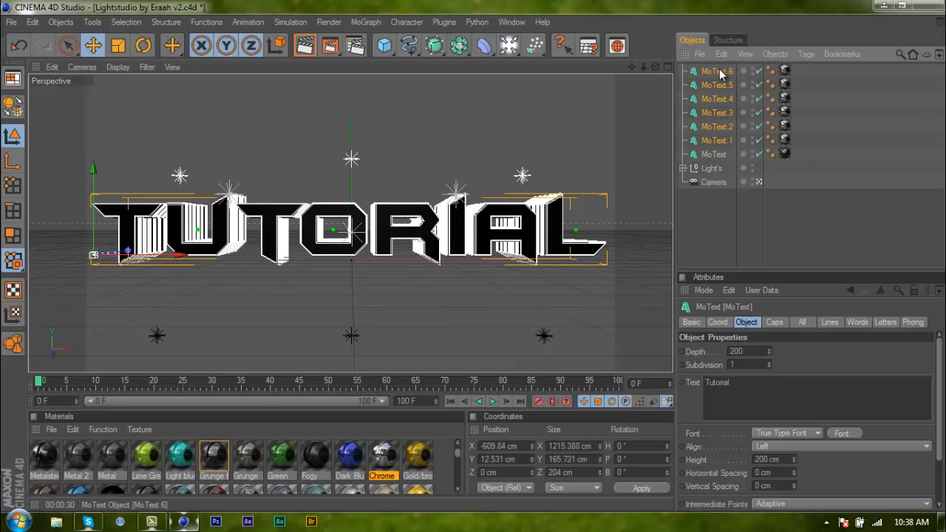
left_click(61, 23)
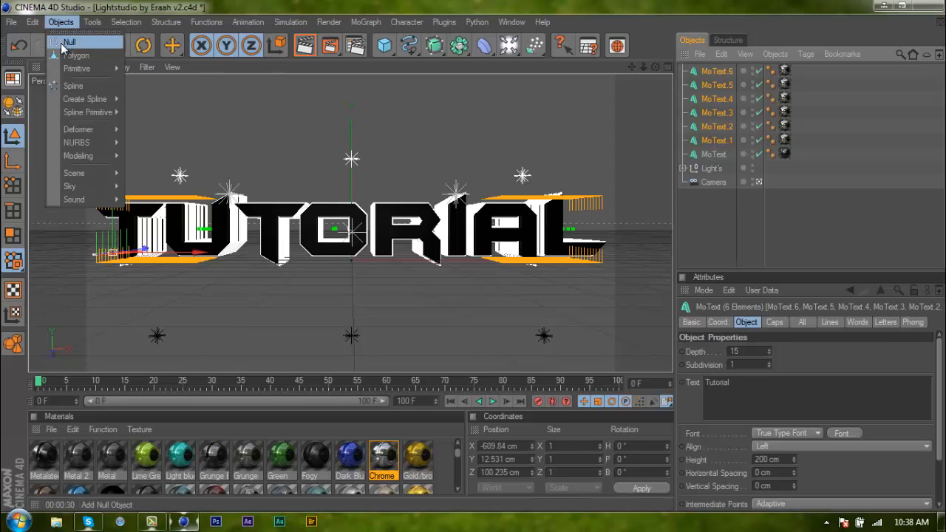
left_click(61, 43)
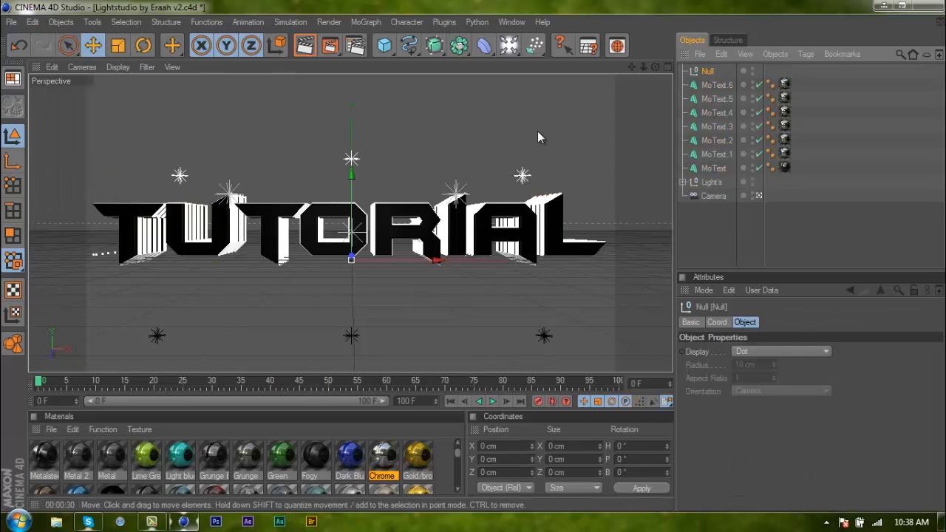
left_click(721, 86)
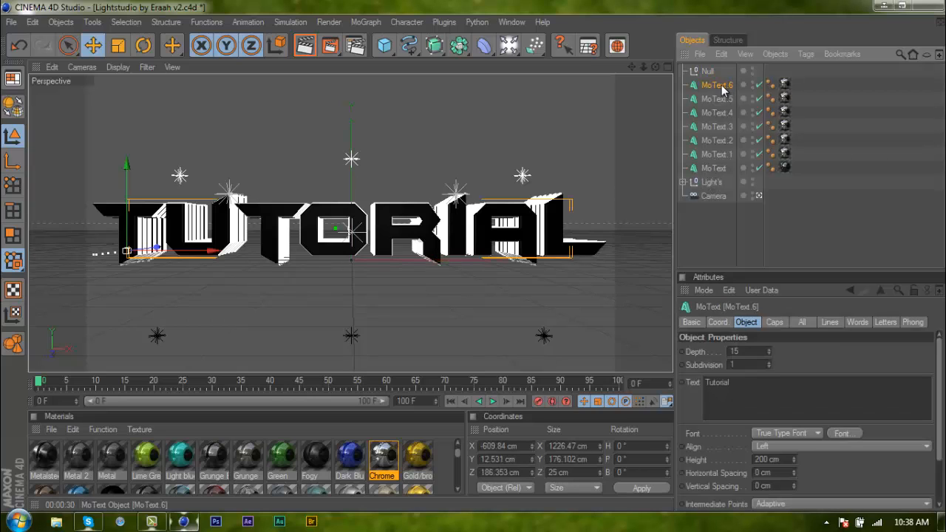
left_click(710, 169, "shift")
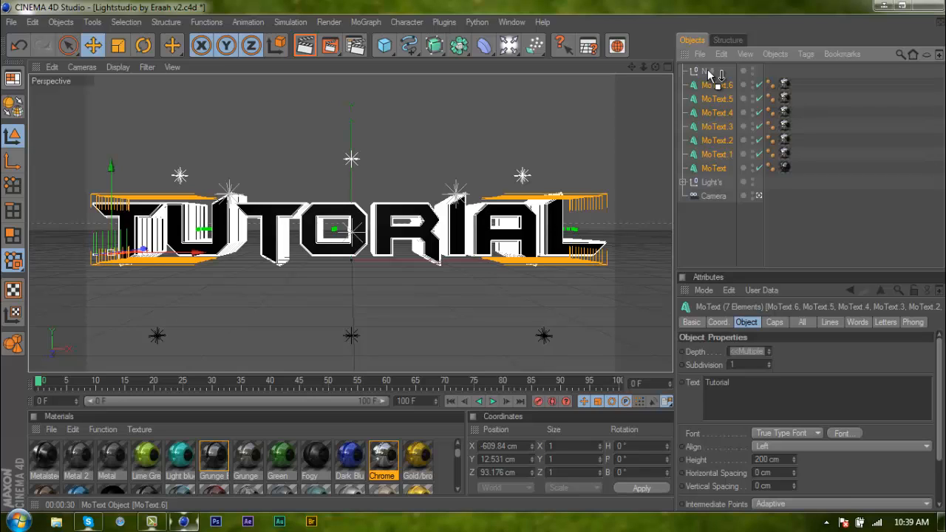
left_click_drag(707, 69, 709, 72)
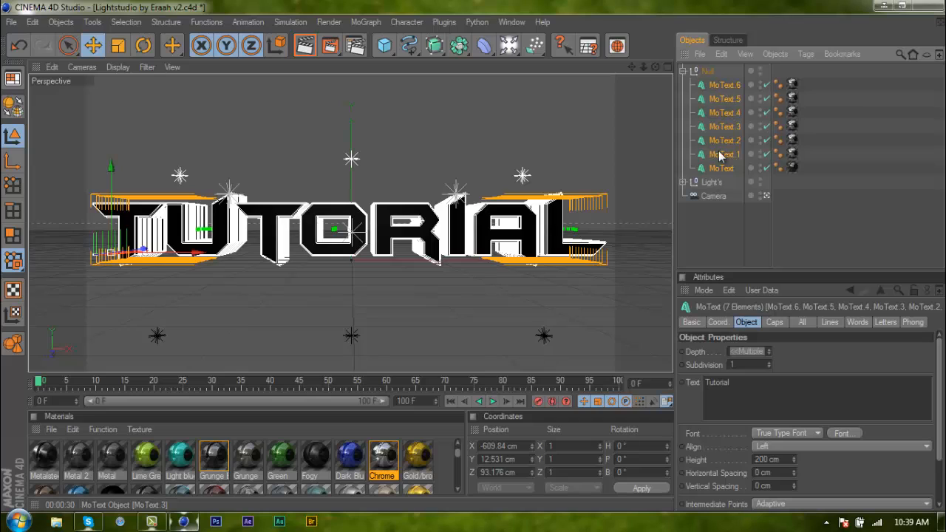
left_click(682, 71)
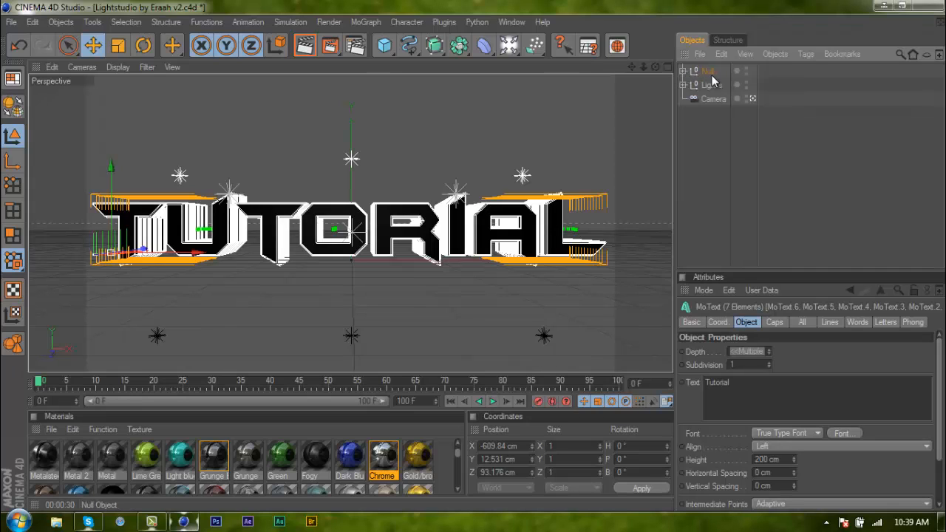
left_click(682, 71)
left_click(683, 71)
left_click(706, 72)
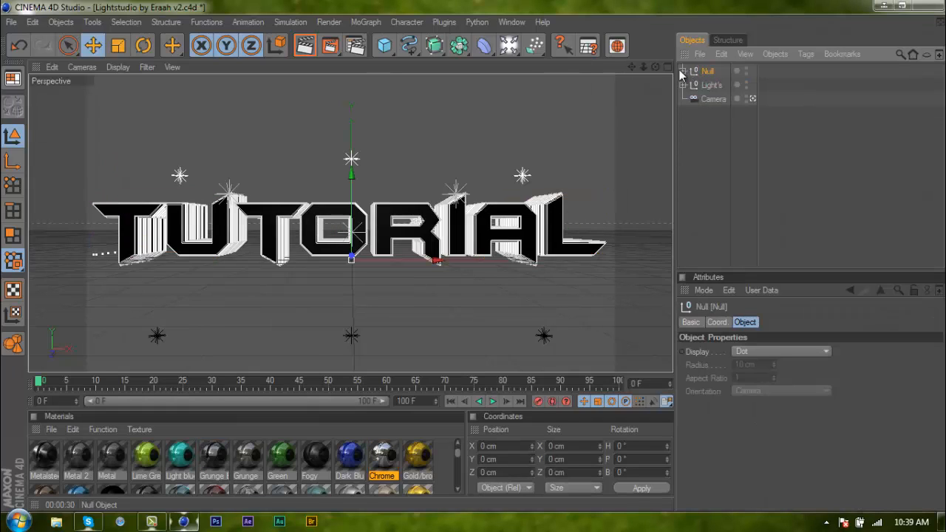
Add a MoGraph Random effector with its strength set to 1 % and its seed set to 0
left_click(367, 23)
mouse_move(405, 43)
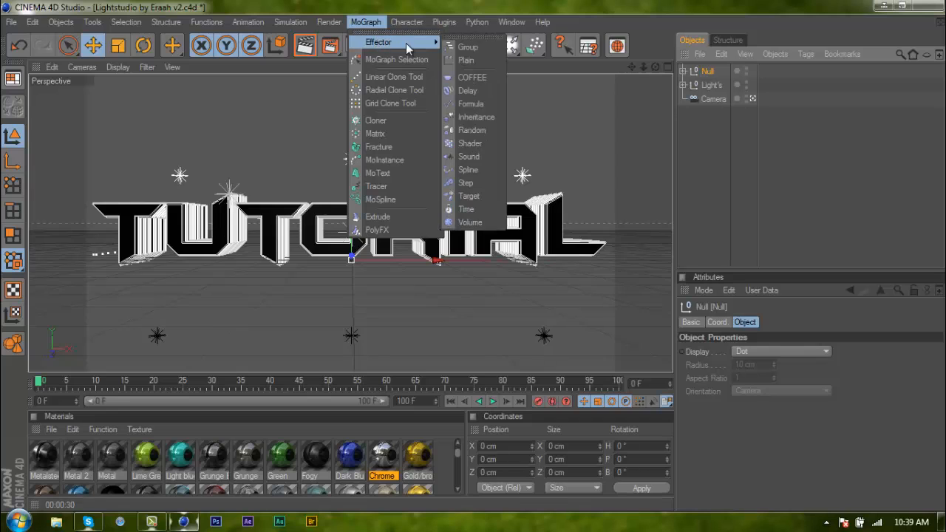
left_click(466, 130)
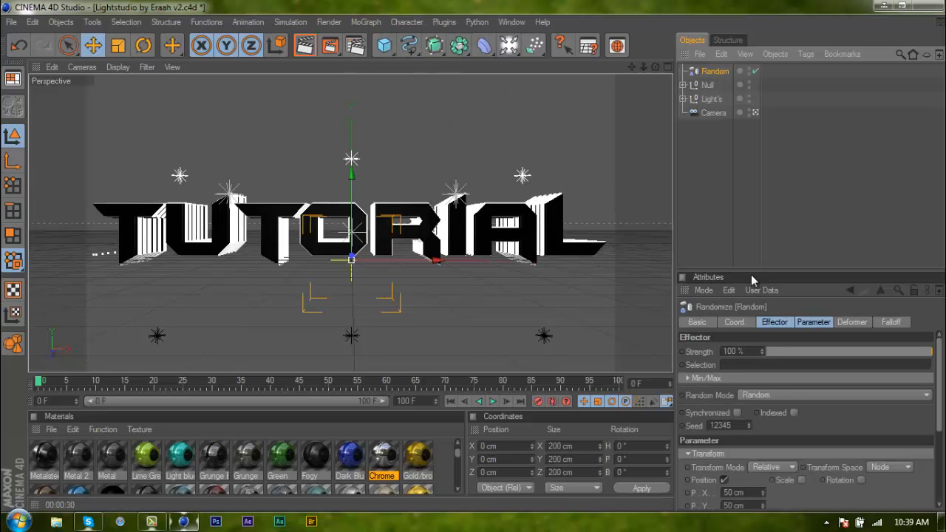
left_click_drag(748, 351, 698, 358)
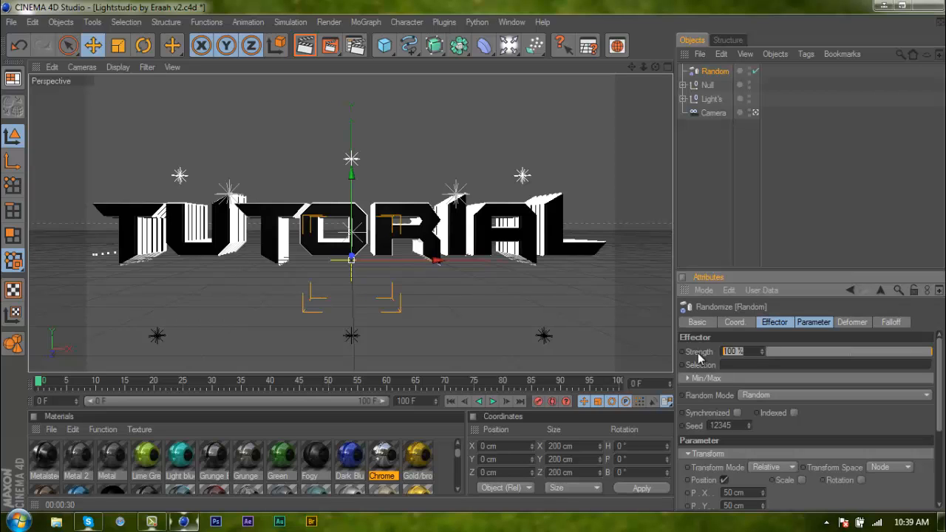
type("1")
key("Return")
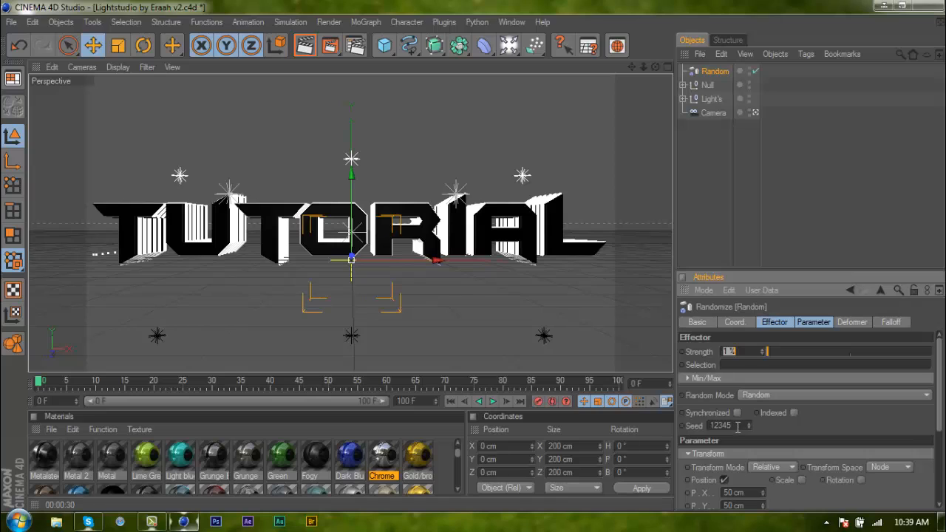
double_click(737, 426)
type("0")
Set the Random effector's position parameters to 30 cm on the X, Y and Z axes
left_click(807, 325)
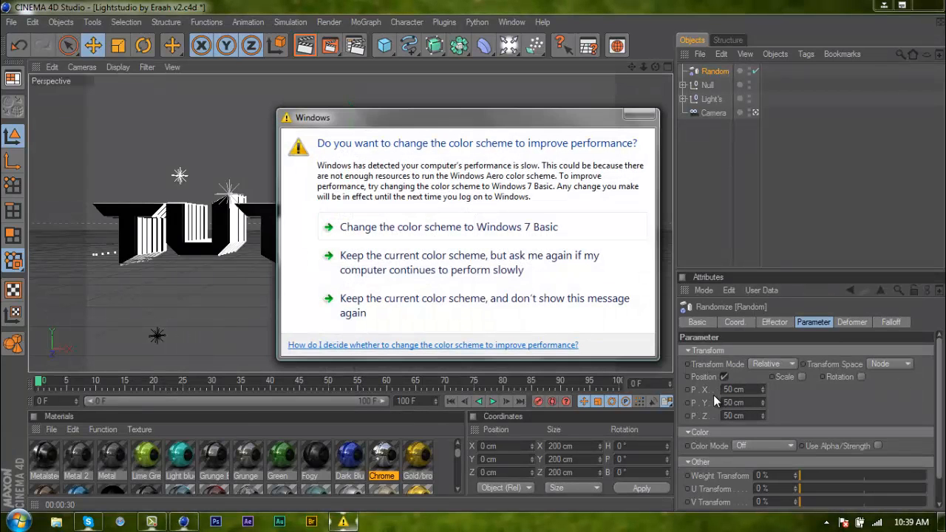
left_click(738, 389)
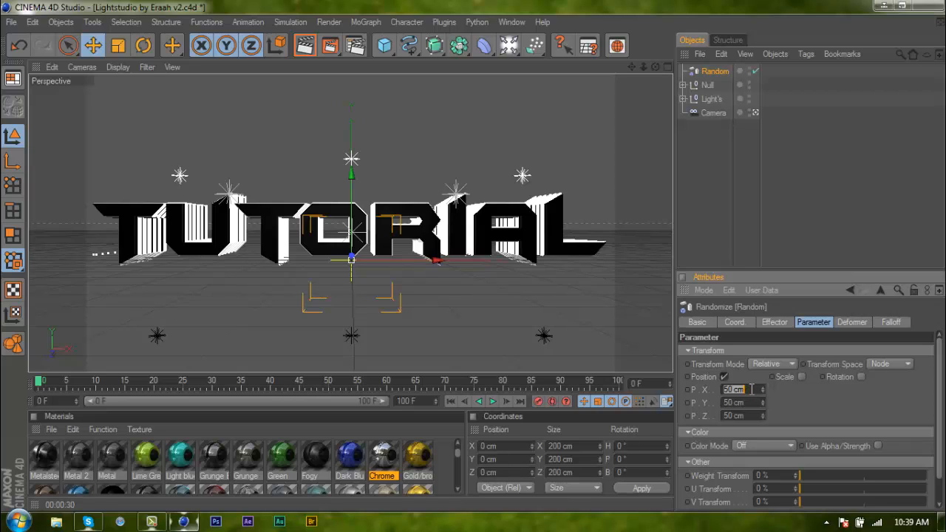
type("30")
key("Tab")
type("30")
key("Tab")
type("30")
Set the Random effector's deformation to Point and place the effector inside the Null group with the text objects
left_click(843, 323)
left_click(768, 352)
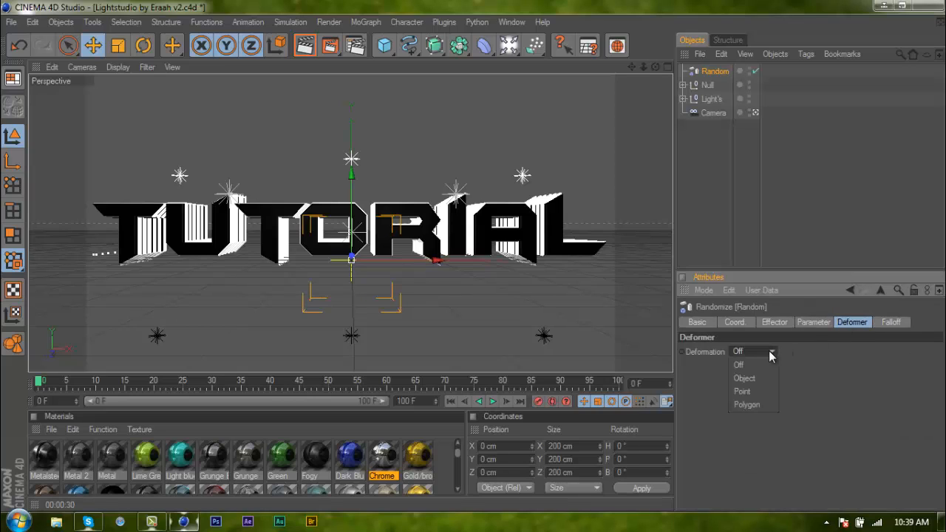
left_click(745, 392)
left_click(778, 322)
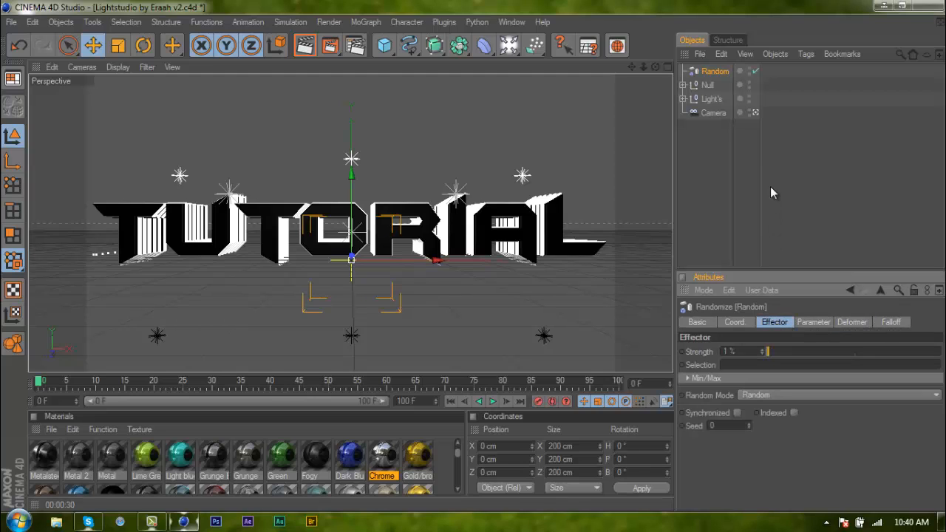
left_click_drag(709, 70, 709, 83)
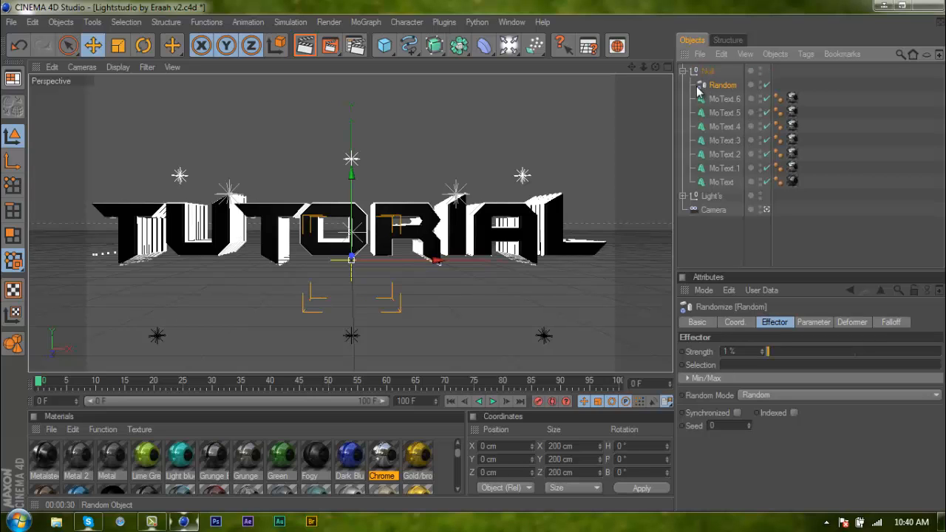
Adjust the Random effector's strength to 6 % to distort the grouped text
left_click(764, 354)
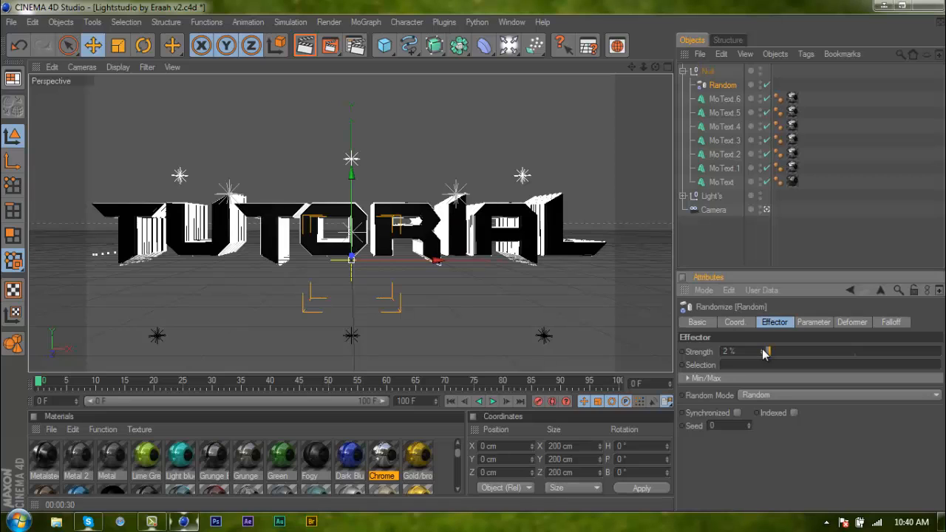
left_click(762, 349)
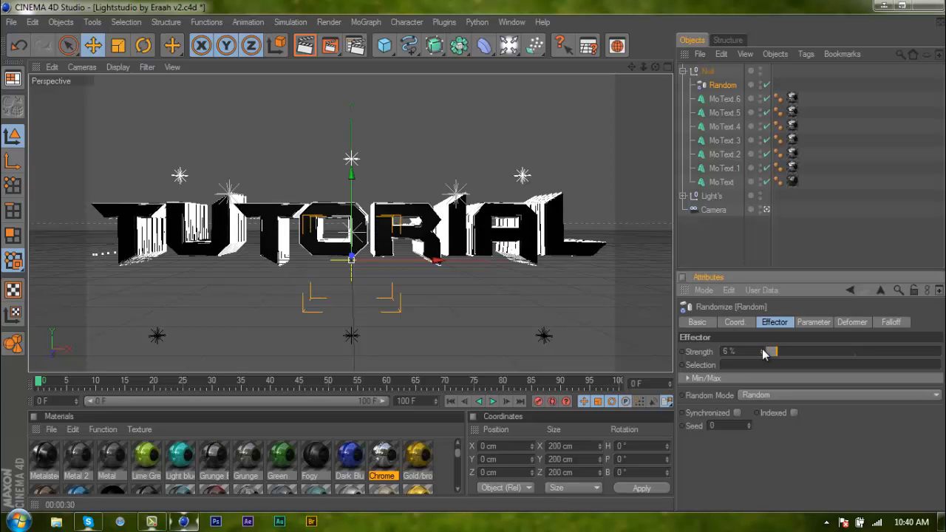
left_click(762, 350)
left_click(764, 354)
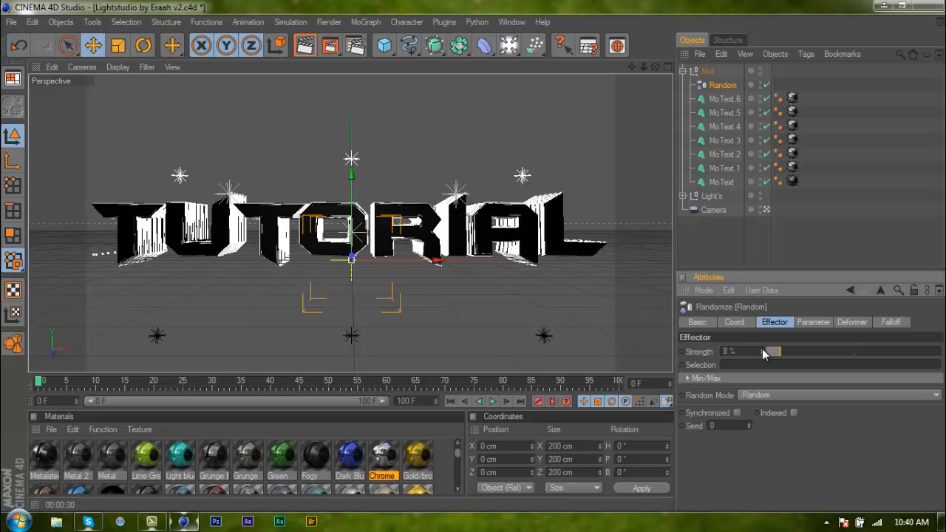
left_click(763, 353)
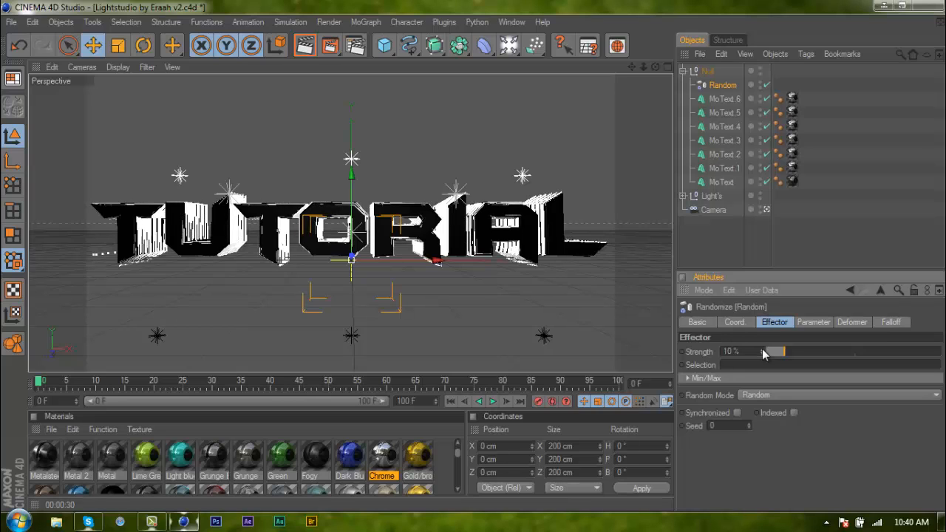
left_click(762, 354)
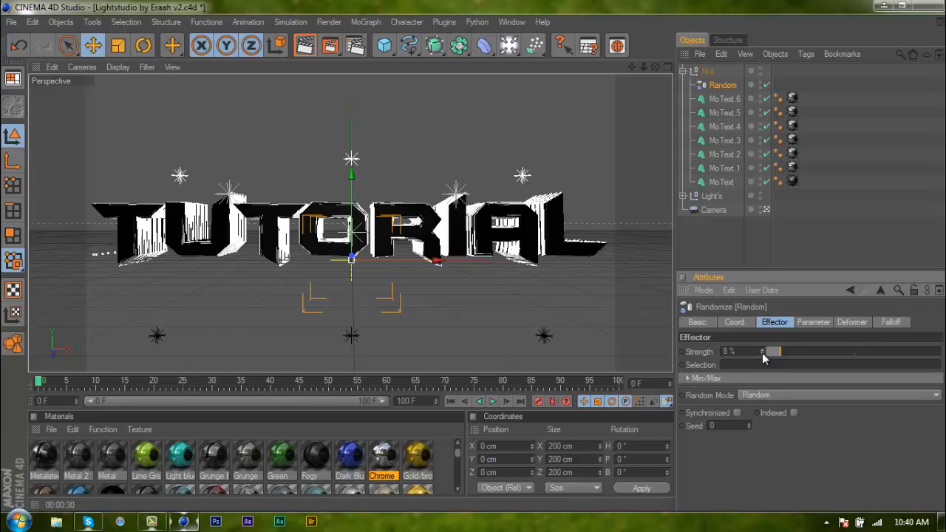
left_click(762, 352)
mouse_move(762, 352)
left_mouse_down()
mouse_move(760, 365)
mouse_move(762, 343)
mouse_move(761, 359)
left_mouse_up()
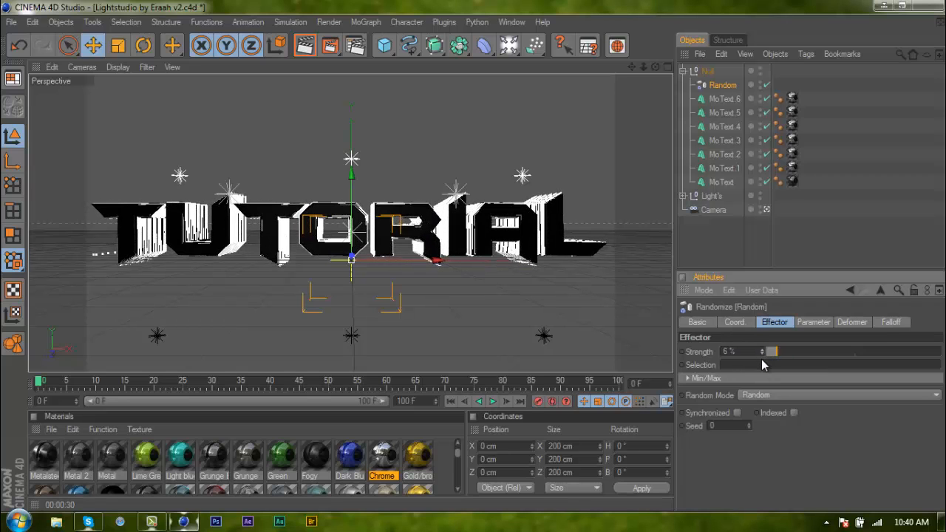
Change the font of all seven MoText objects in the Null group to Xirod with the Bold style
left_click(716, 182)
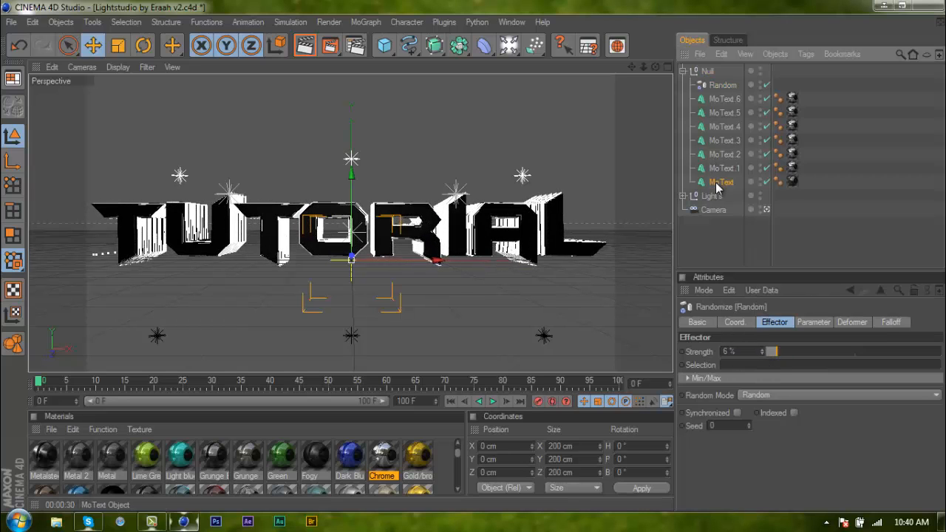
left_click(722, 102, "shift")
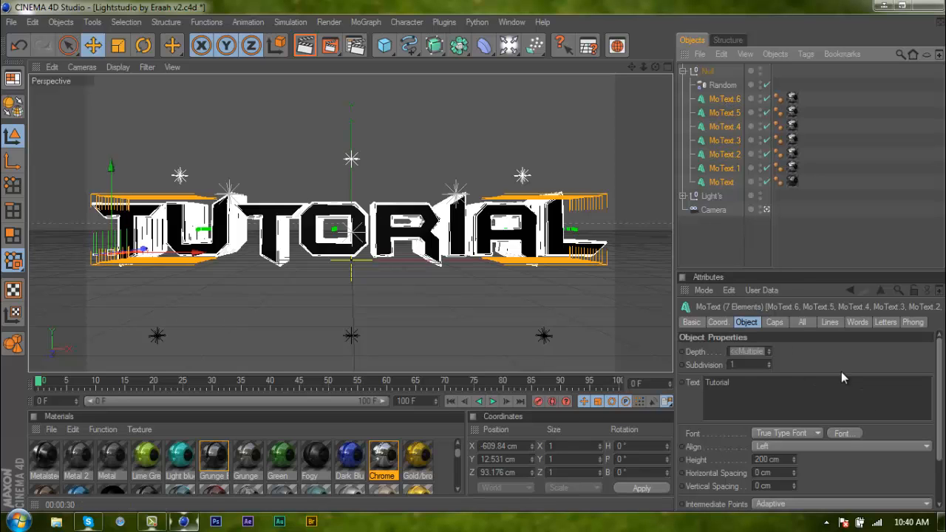
left_click(843, 434)
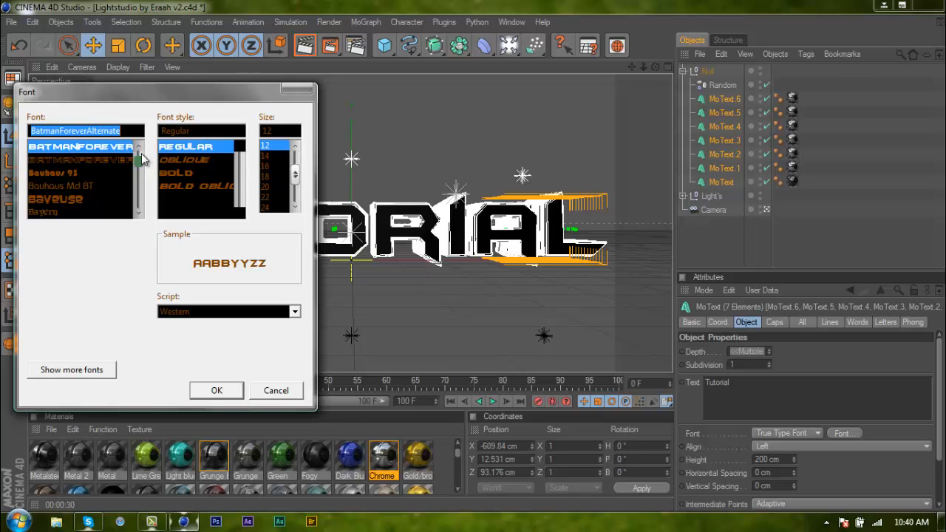
left_click_drag(138, 157, 138, 165)
left_click_drag(138, 165, 138, 174)
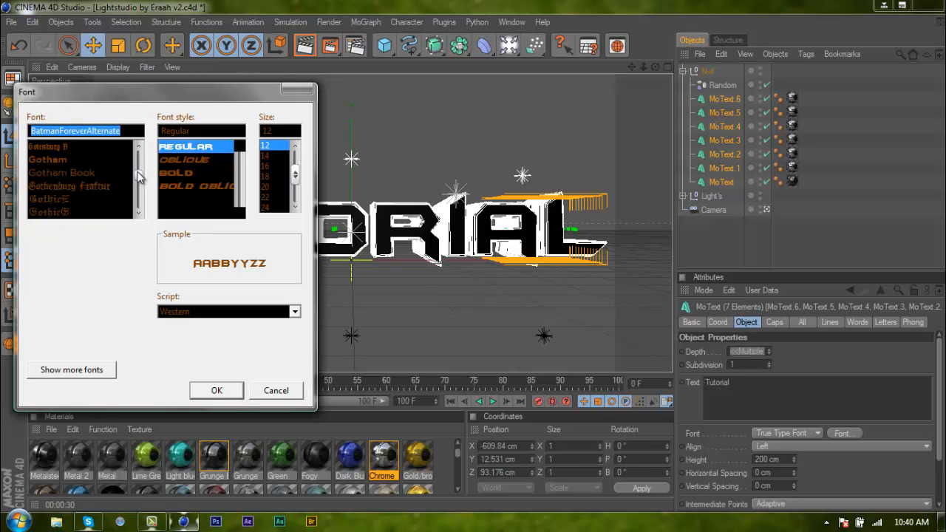
type("x")
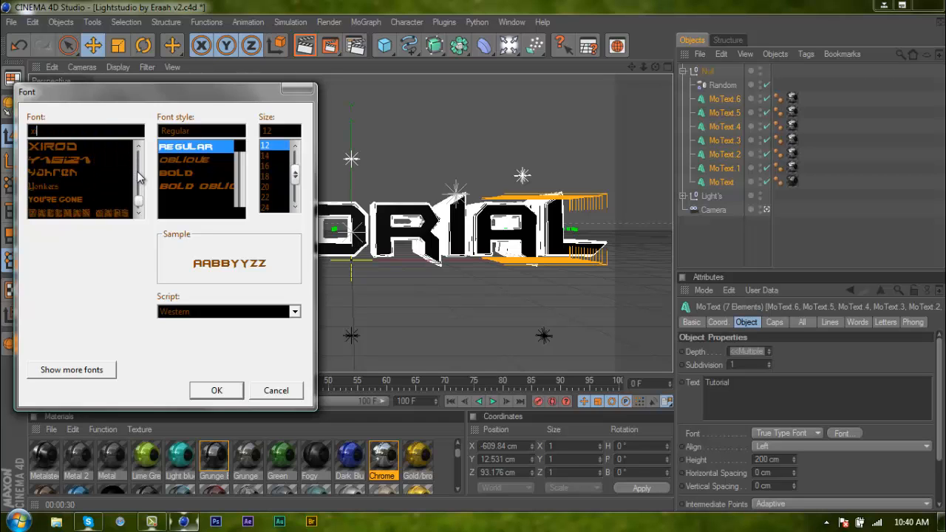
left_click(49, 143)
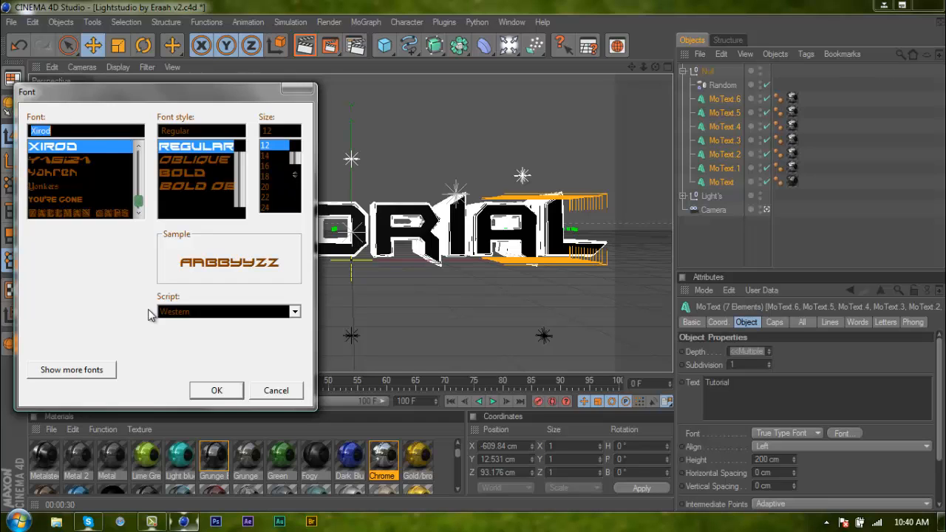
left_click(180, 174)
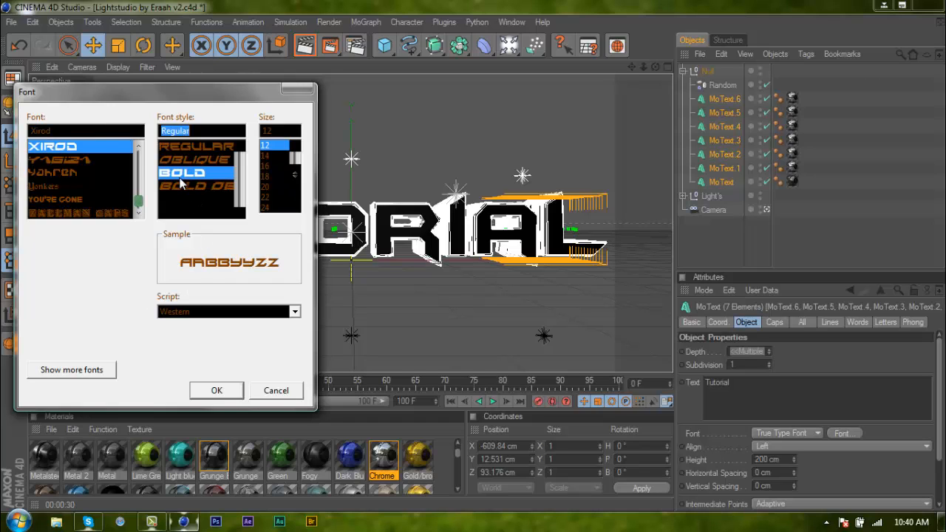
left_click(216, 390)
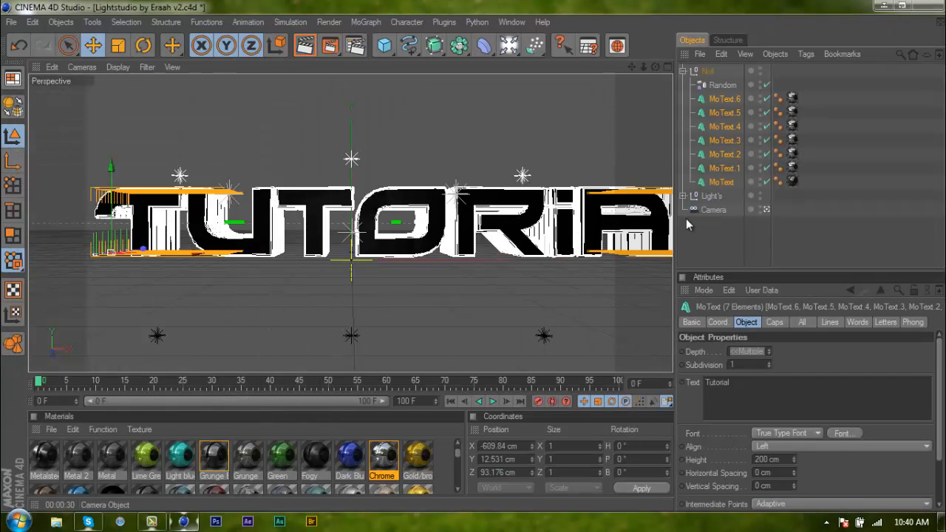
Set the strength of the Random effector in the Null group to 10 %
left_click_drag(644, 67, 474, 256)
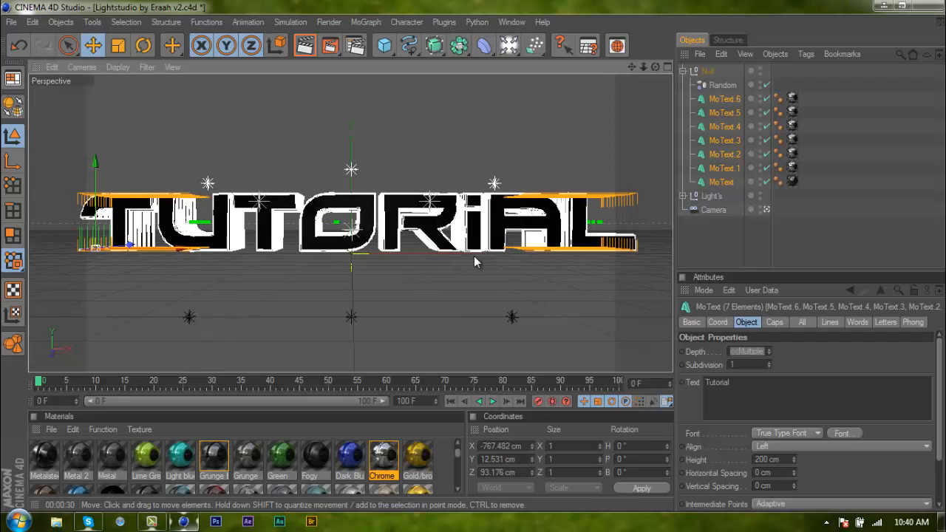
left_click_drag(643, 66, 469, 258)
left_click_drag(631, 67, 472, 255)
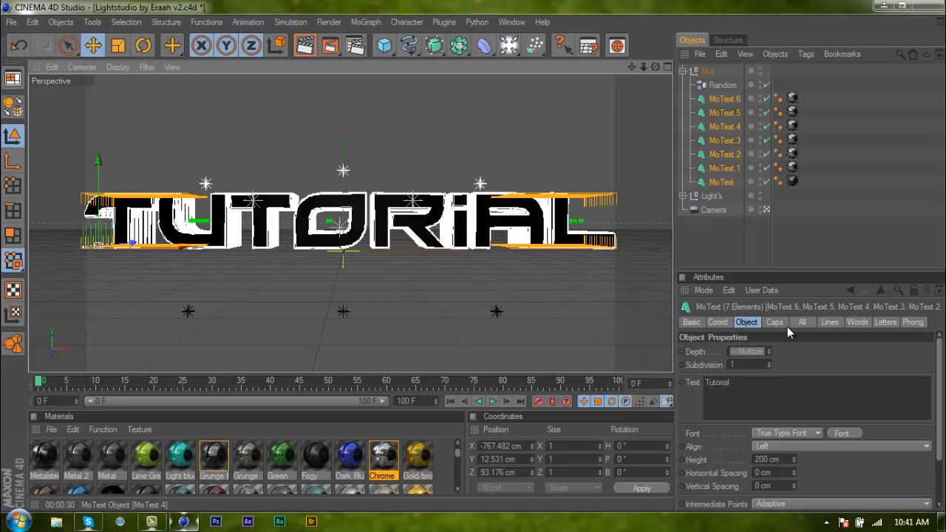
left_click(713, 86)
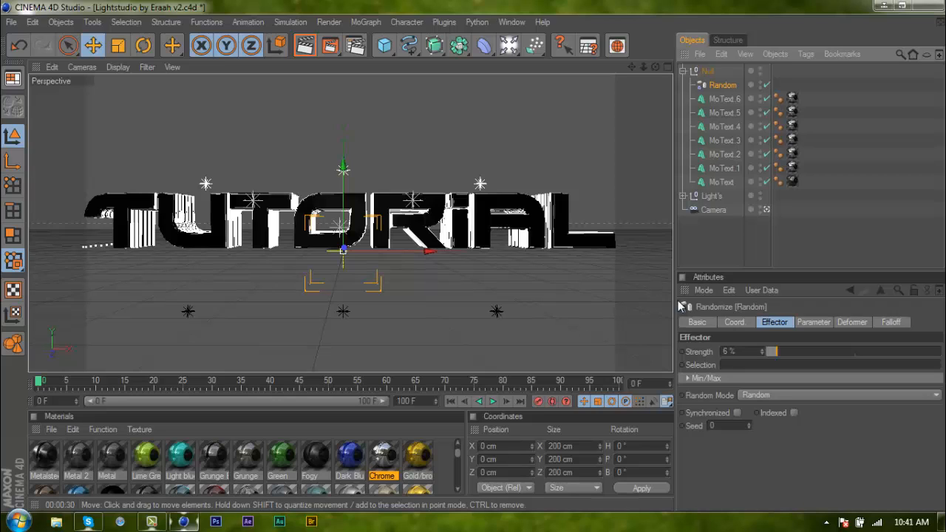
double_click(741, 350)
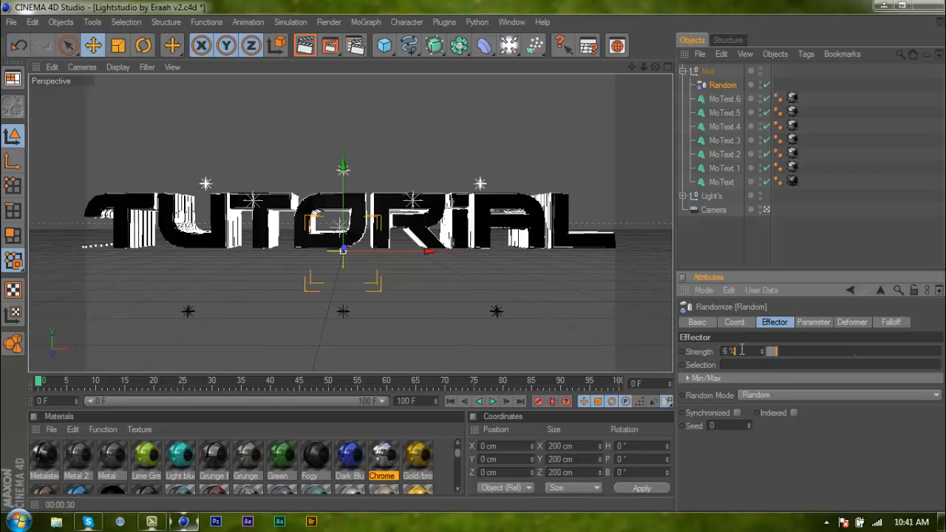
type("1")
key("Return")
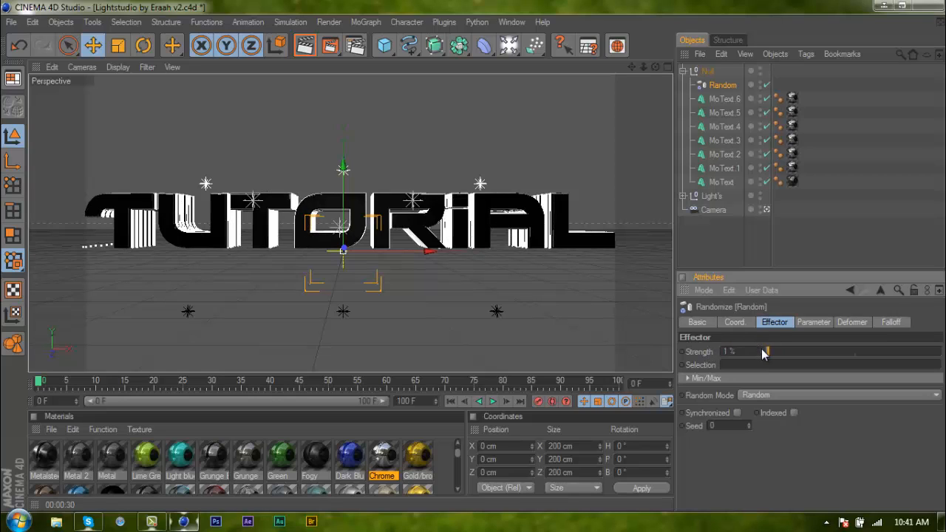
left_click_drag(764, 354, 764, 354)
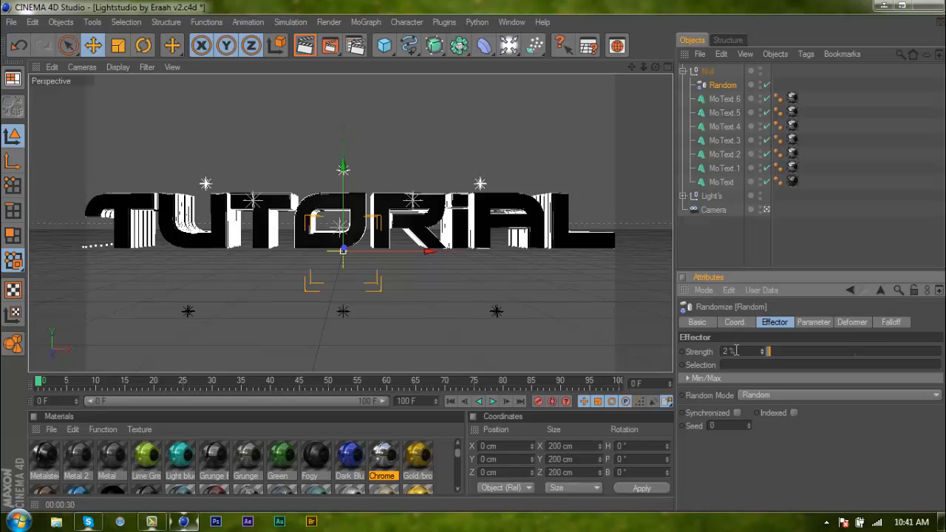
left_click_drag(765, 354, 766, 355)
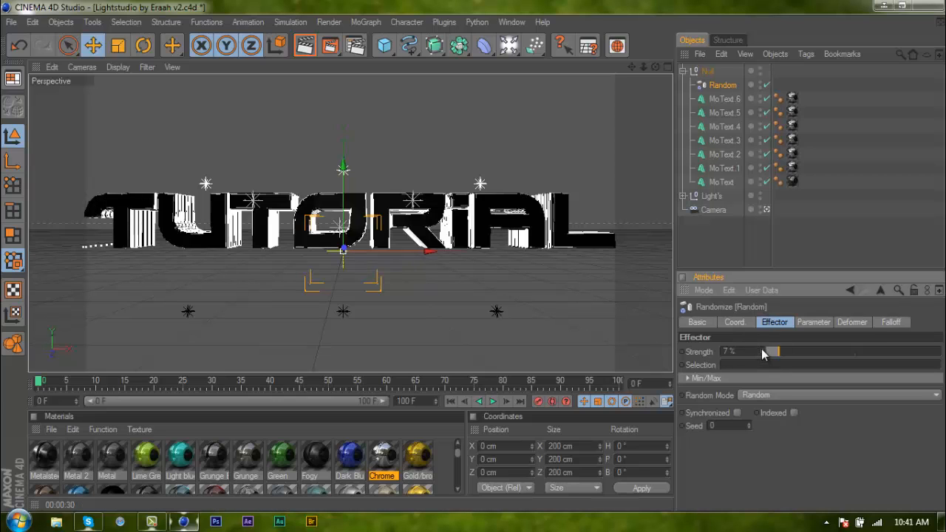
mouse_move(762, 351)
left_mouse_down()
mouse_move(770, 296)
mouse_move(760, 368)
mouse_move(761, 353)
left_mouse_up()
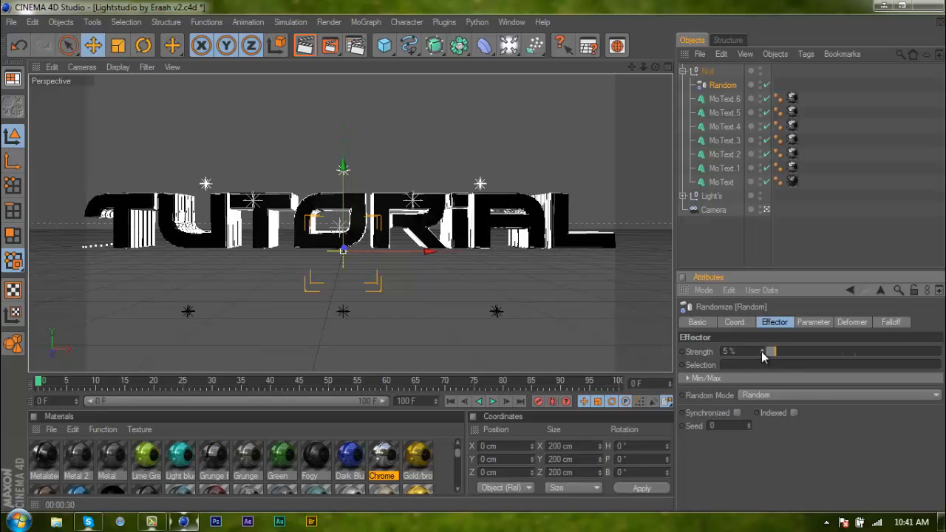
left_click(762, 352)
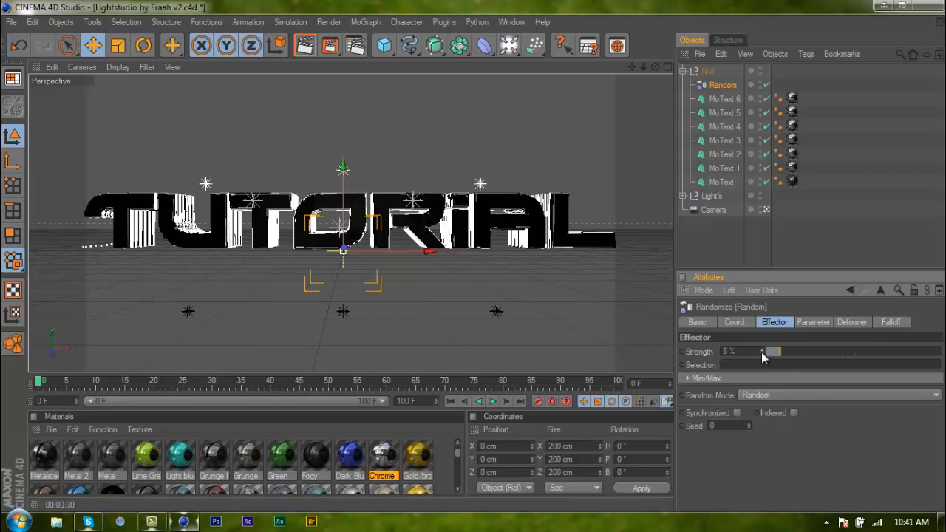
left_click_drag(762, 353, 763, 354)
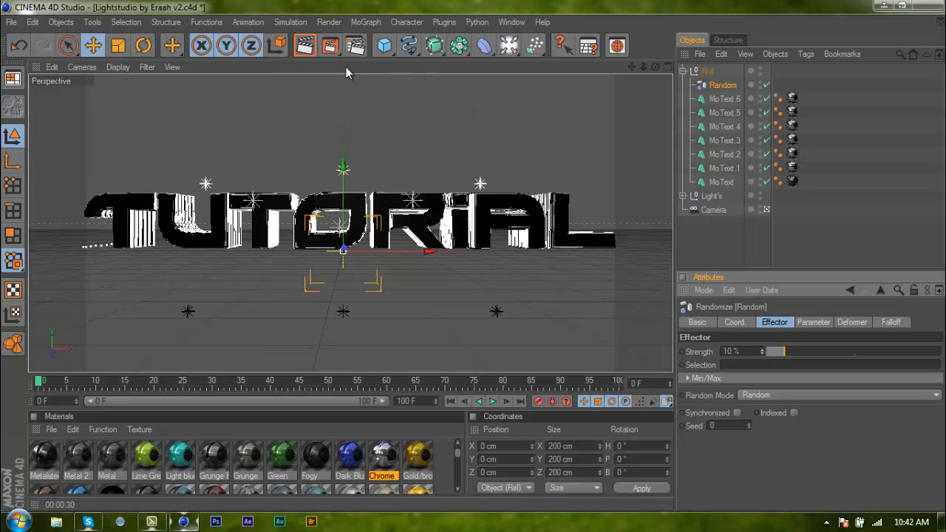
Render the active view to check the distorted text, continuing past the missing-texture message
left_click(305, 46)
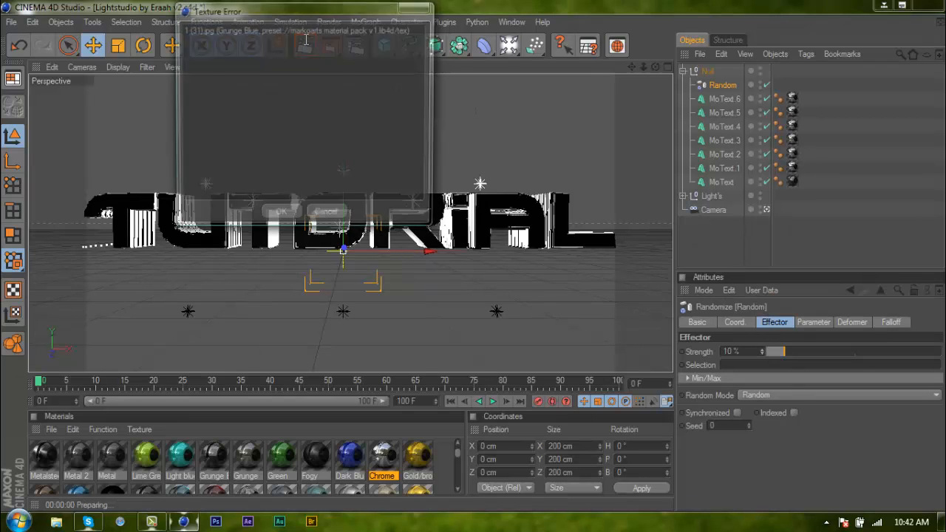
left_click(270, 215)
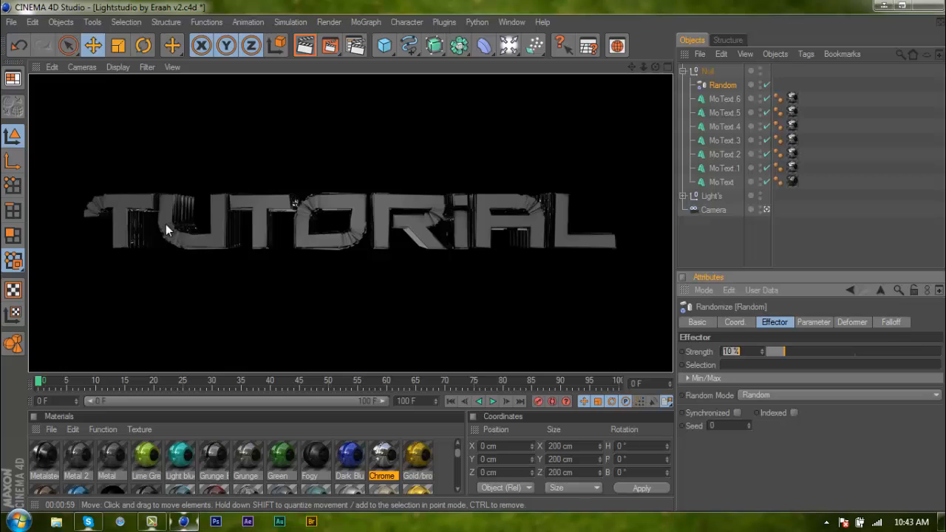
left_click(382, 219)
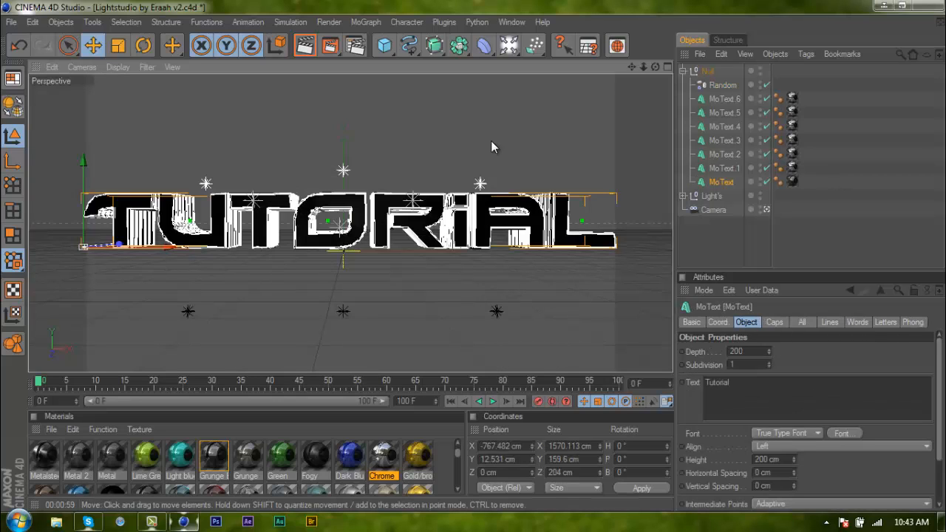
Duplicate MoText.6 out of the Null group to the top of the hierarchy and nudge the copy to about -770 cm on X
left_click(724, 99)
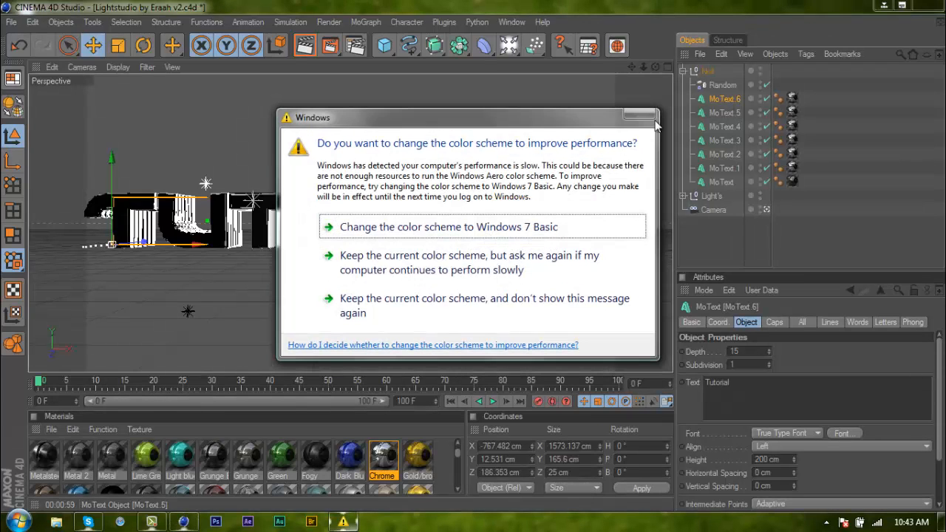
left_click(631, 120)
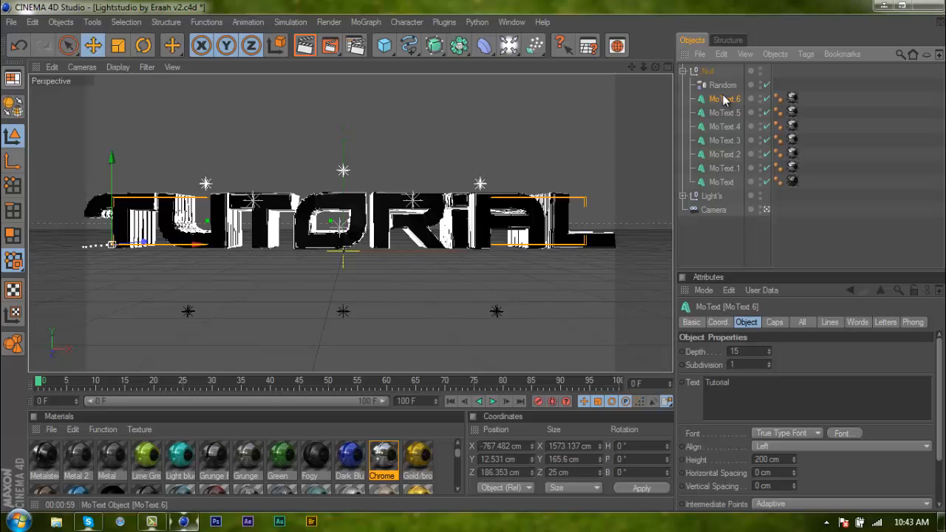
left_click_drag(724, 100, 722, 74, "ctrl")
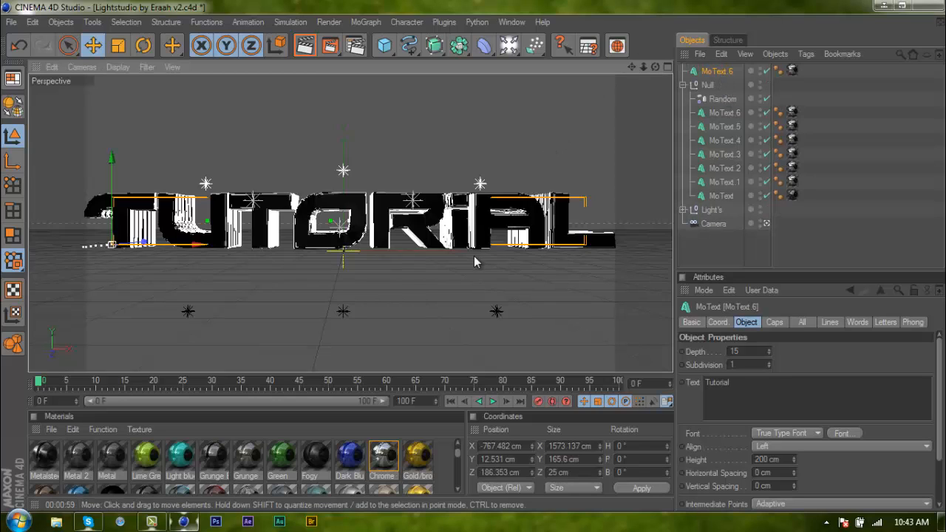
left_click_drag(474, 256, 473, 256)
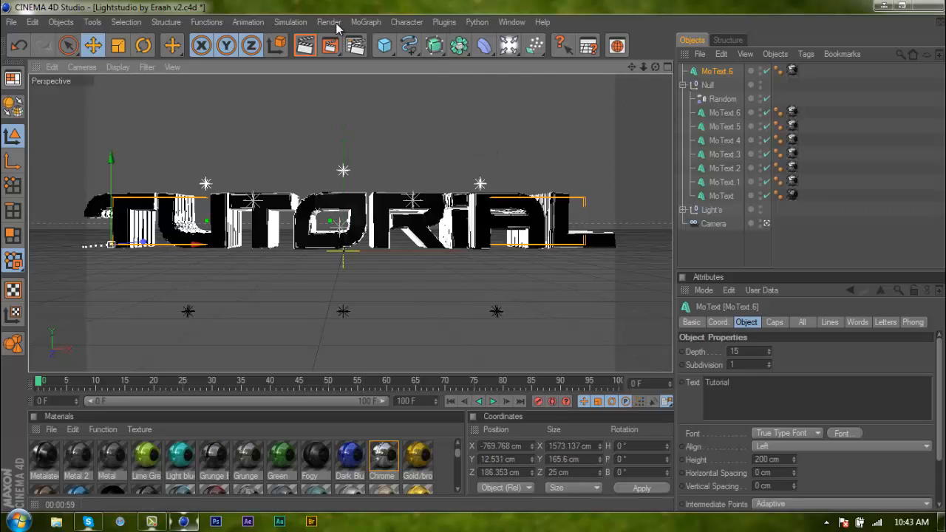
Add a second MoGraph Random effector and place it first in the object hierarchy, above the MoText.6 copy
left_click(365, 22)
mouse_move(425, 46)
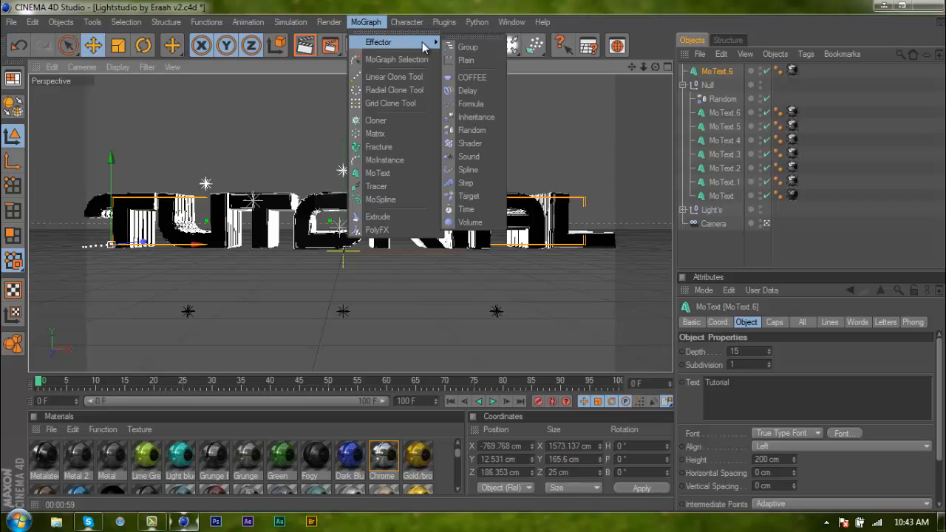
left_click(471, 131)
left_click_drag(722, 85, 715, 71)
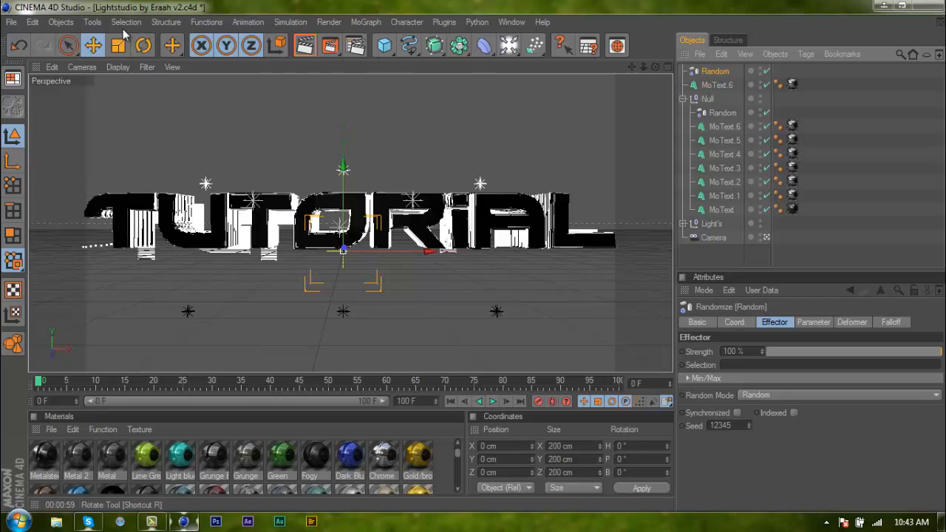
Create a new Null object and put the second Random effector and the MoText.6 copy inside it
left_click(62, 22)
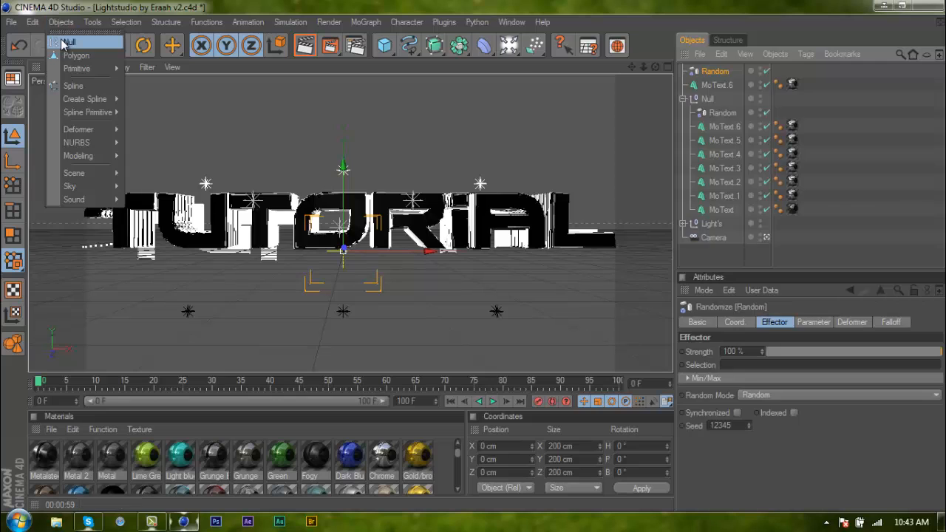
left_click(64, 38)
left_click(714, 85)
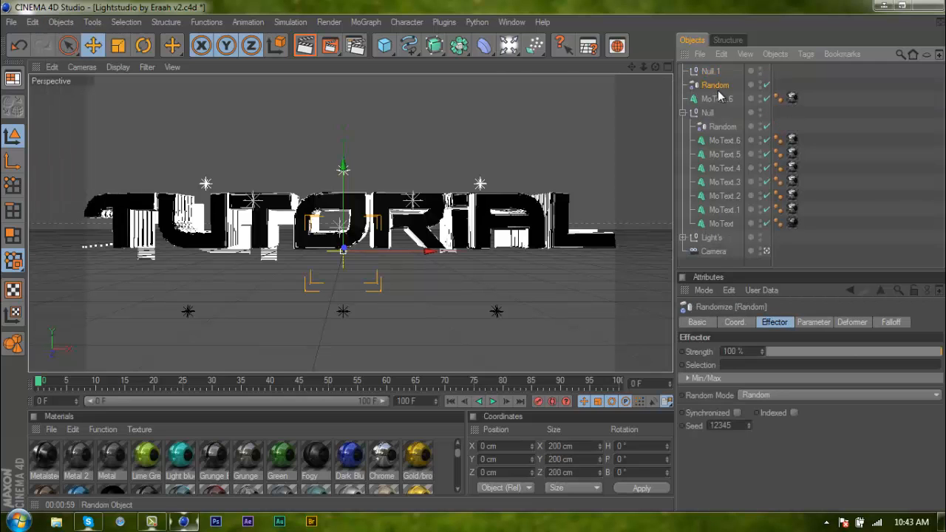
left_click(718, 101, "ctrl")
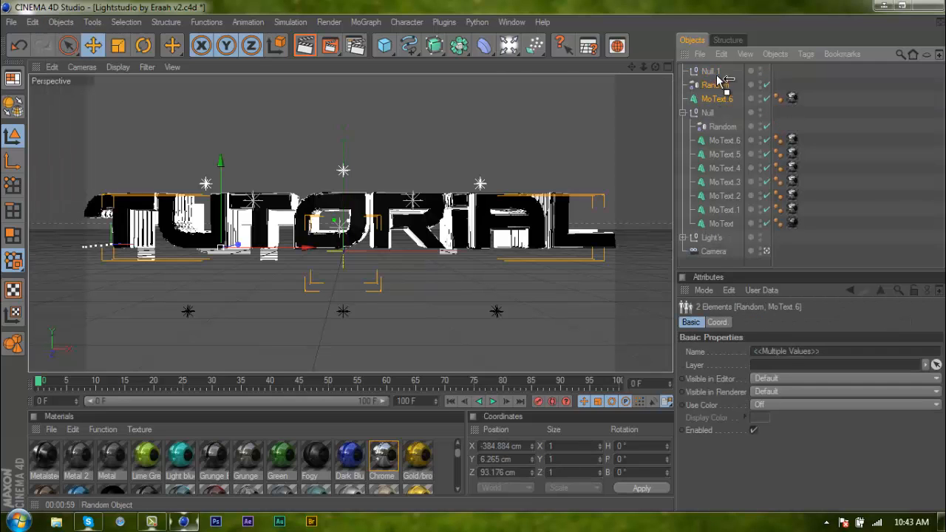
left_click_drag(716, 77, 715, 74)
Set the deformation of the Random effector in the new Null group to Object
left_click(721, 87)
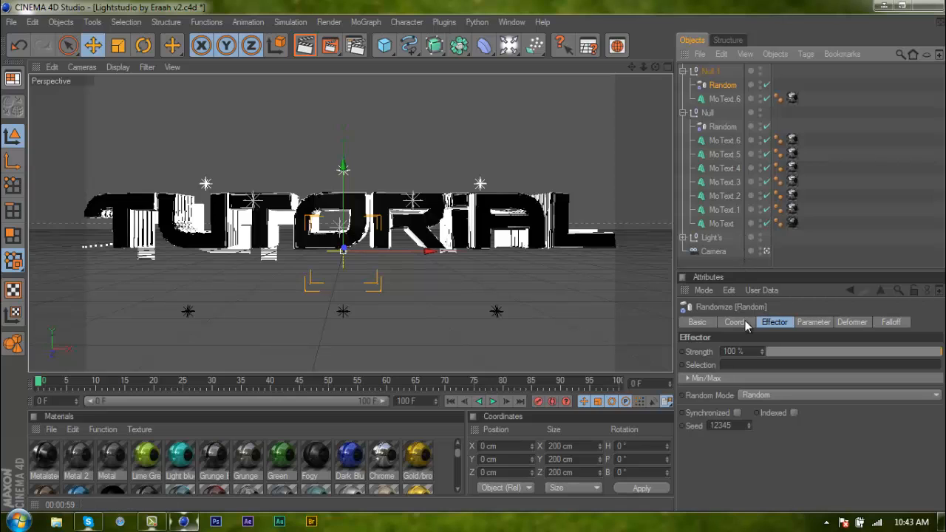
left_click(806, 325)
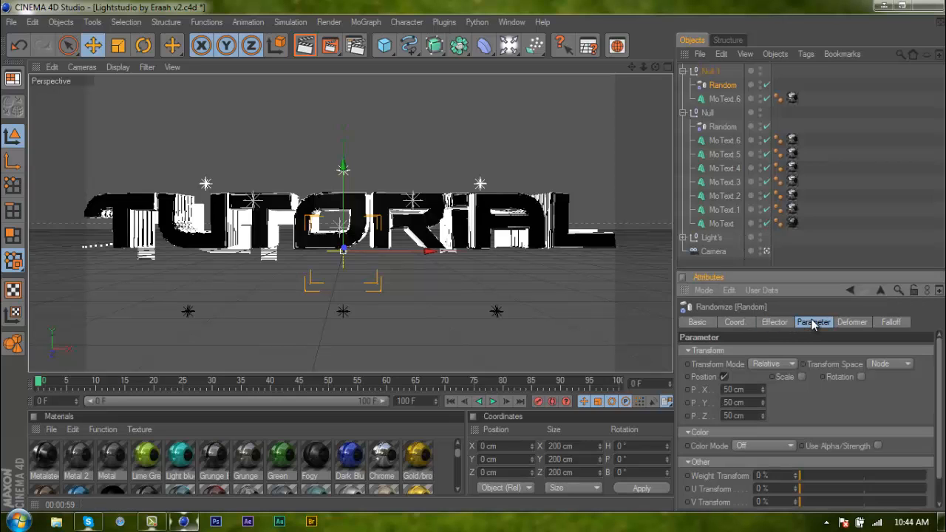
left_click(848, 323)
left_click(770, 353)
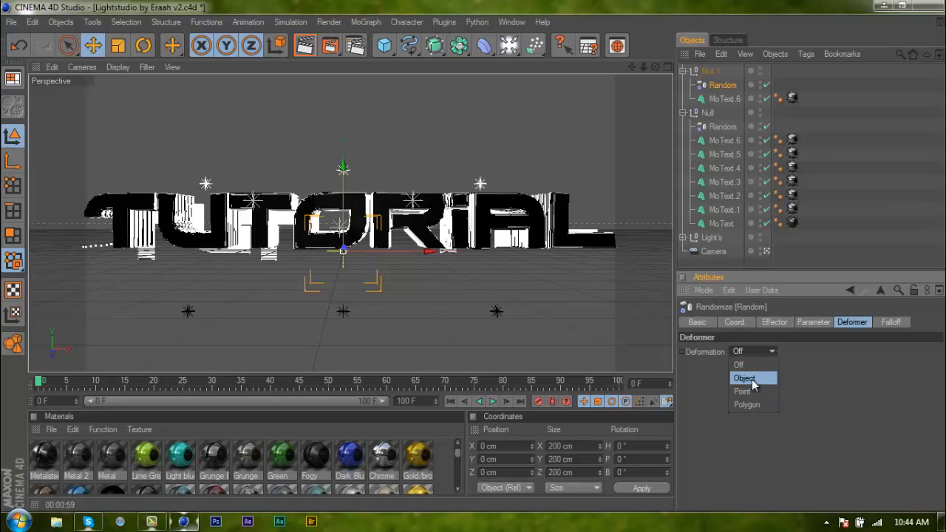
left_click(751, 380)
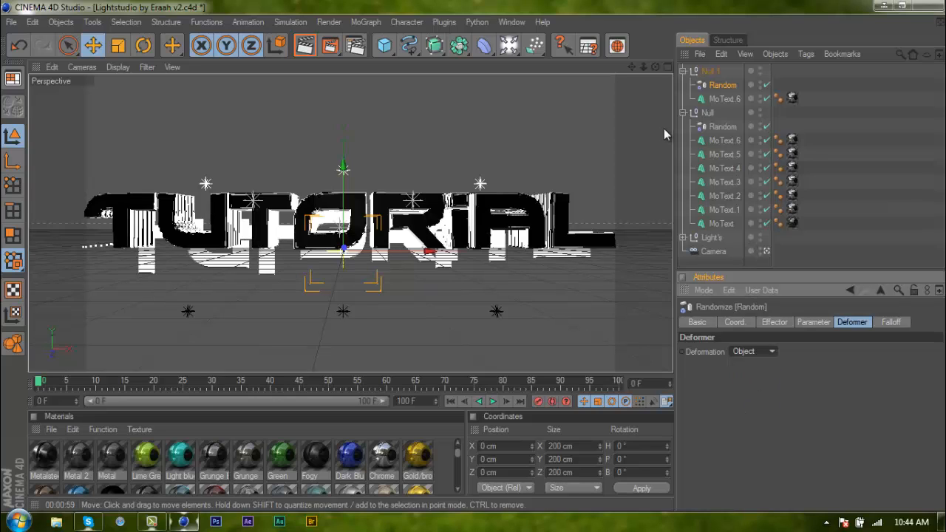
Keep the falloff shape of the second Random effector at Infinite and invert its falloff
left_click(891, 323)
left_click(752, 352)
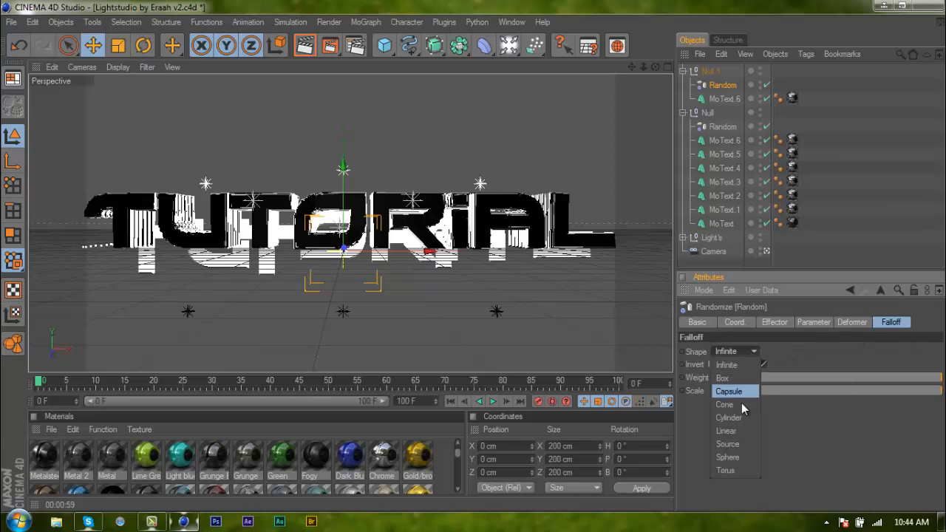
left_click(735, 365)
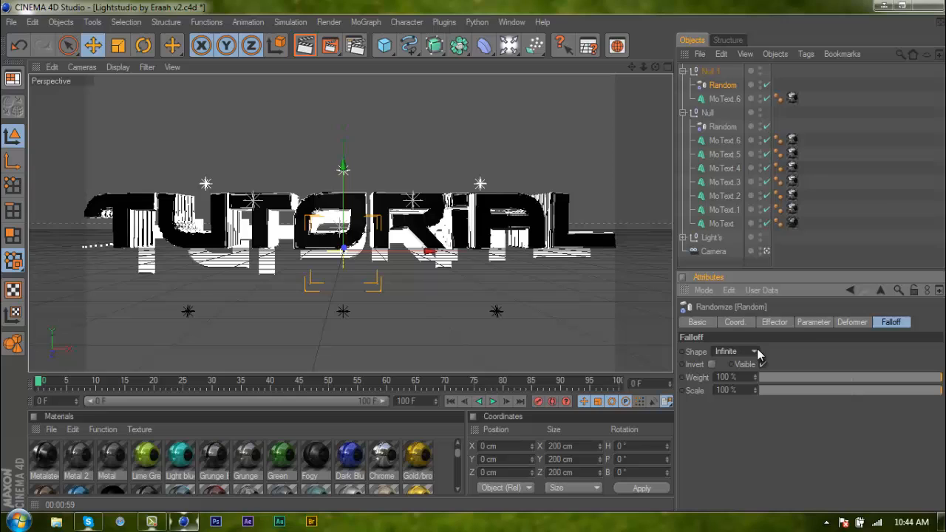
left_click(713, 364)
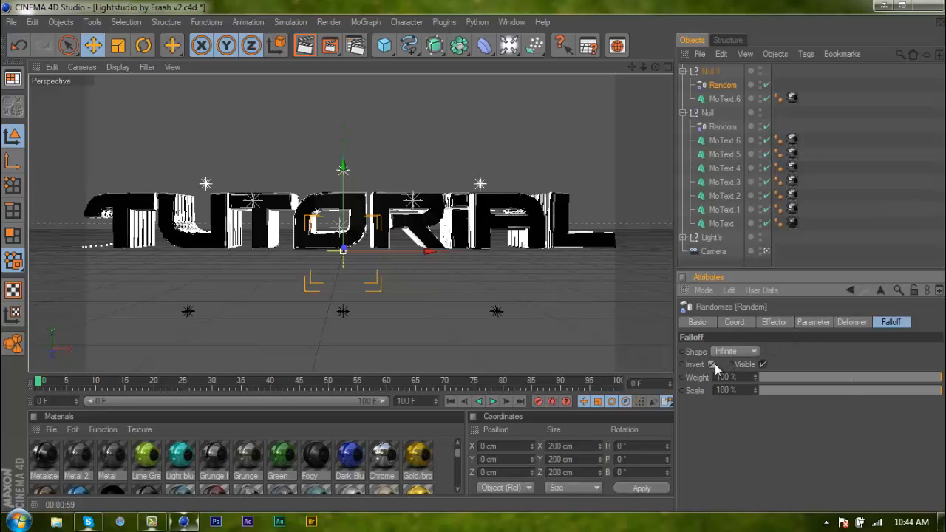
Set the second Random effector's strength to 12% and its seed to 0
left_click(782, 324)
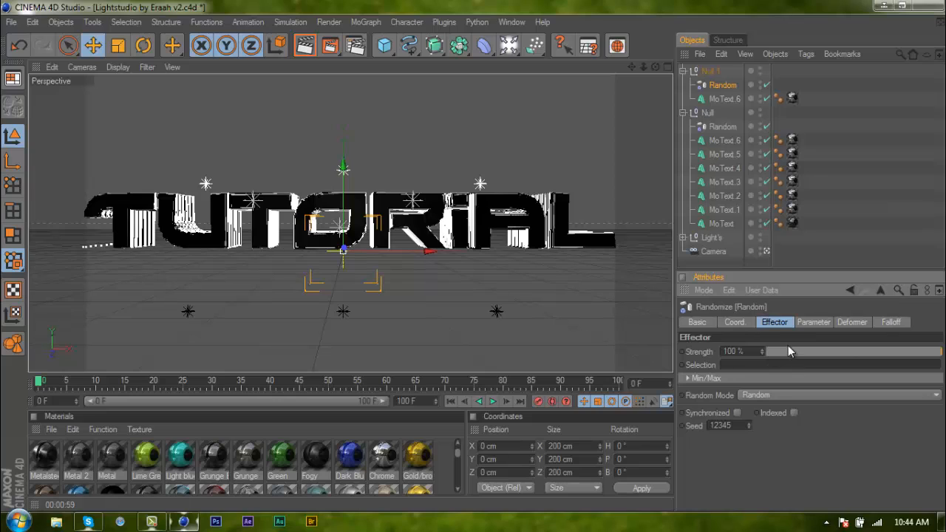
left_click(787, 345)
double_click(730, 426)
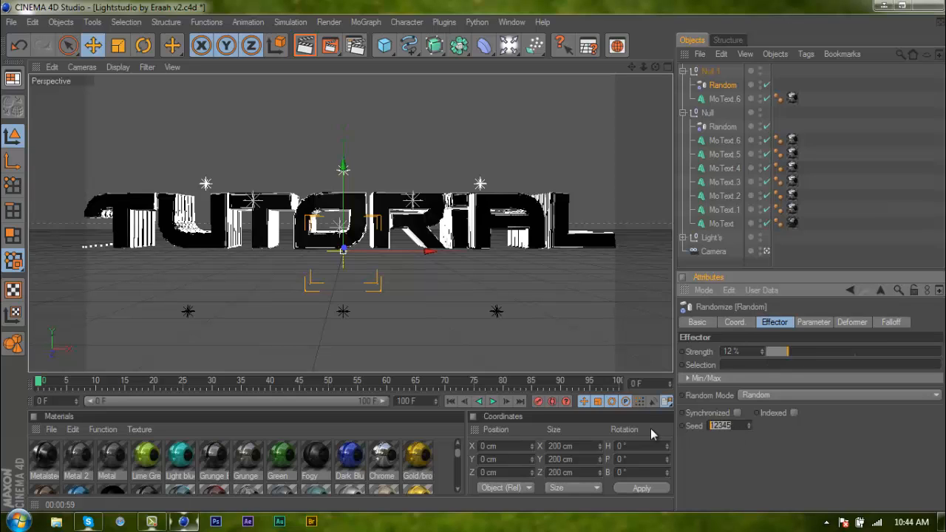
type("0")
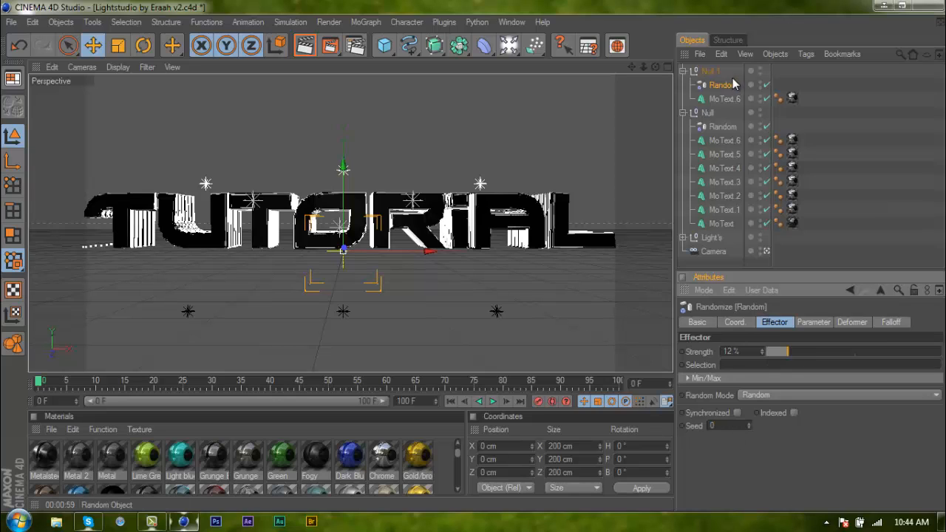
Nest the MoText.6 copy under the second Random effector and raise the effector's strength to 32%
left_click_drag(725, 100, 726, 89)
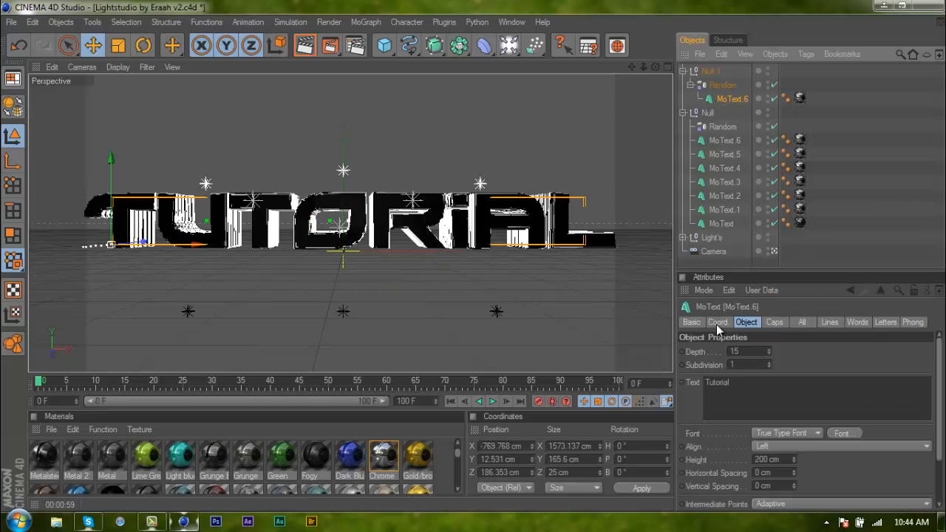
left_click(716, 85)
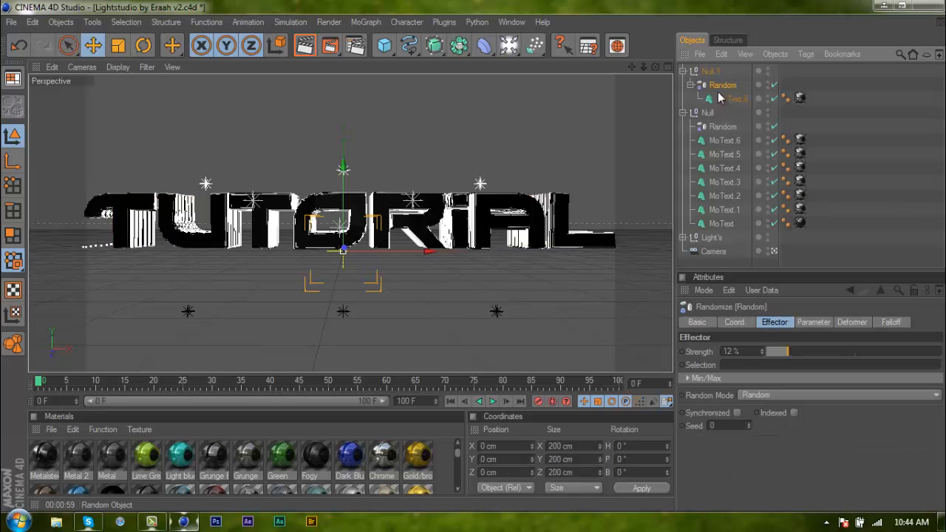
left_click_drag(787, 352, 823, 347)
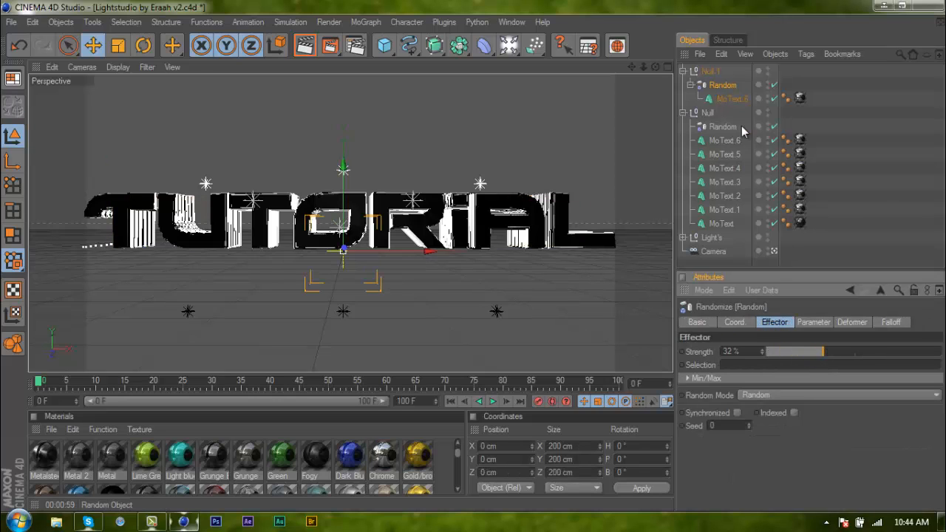
Reverse the nesting so the second Random effector sits under the MoText.6 copy, and set its strength to 55%
left_click(724, 101)
left_click_drag(723, 98, 725, 107)
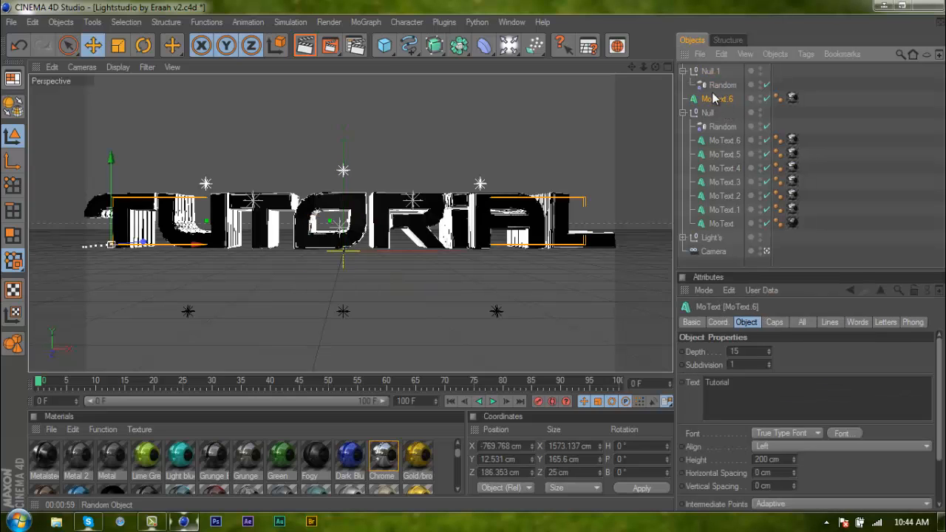
left_click_drag(714, 71, 726, 87)
left_click(722, 99)
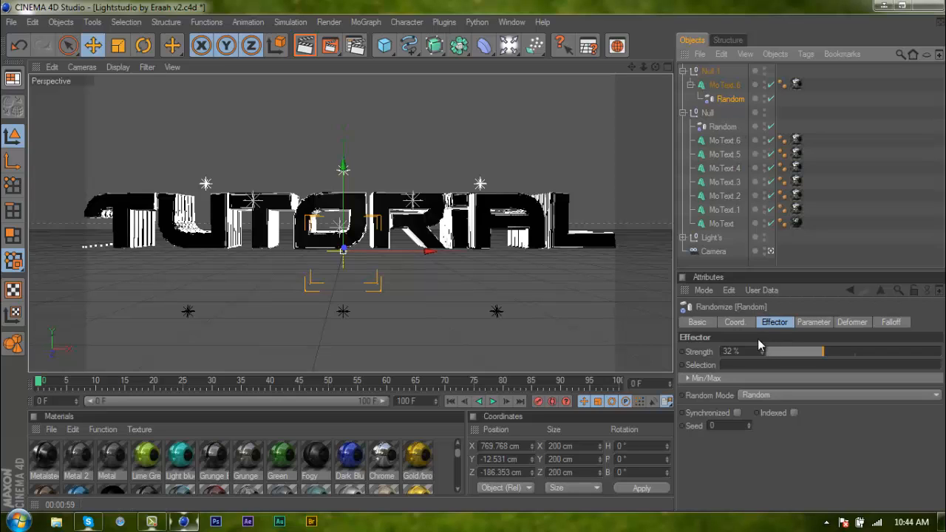
left_click_drag(822, 351, 858, 349)
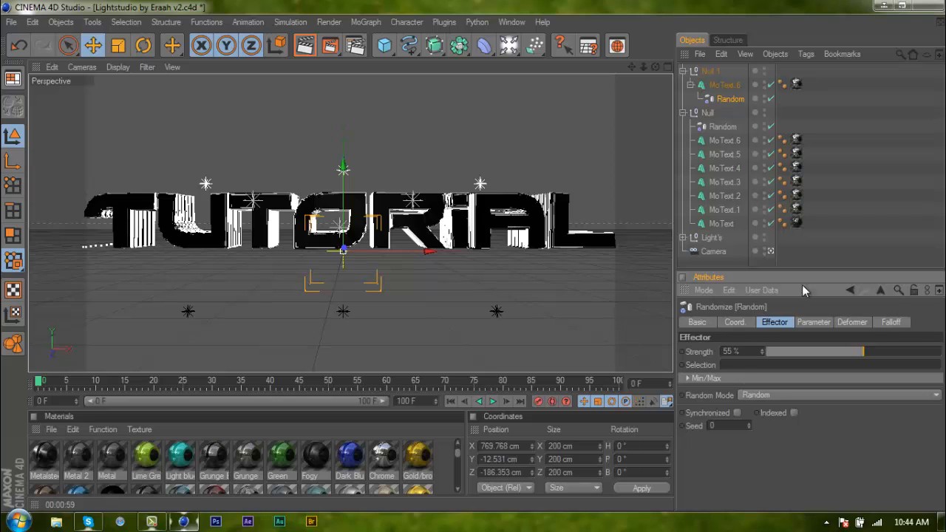
Delete the Null.1 group together with its MoText.6 copy and second Random effector
left_click(807, 326)
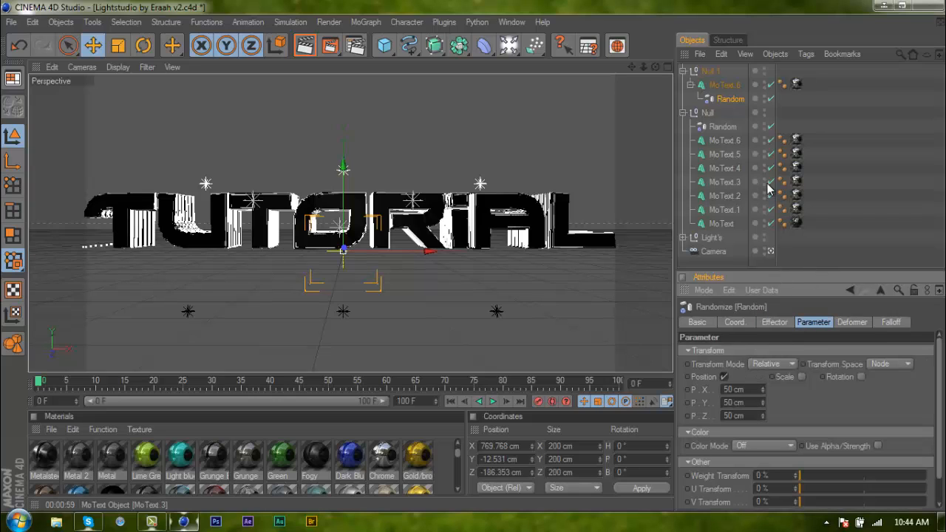
left_click(708, 71)
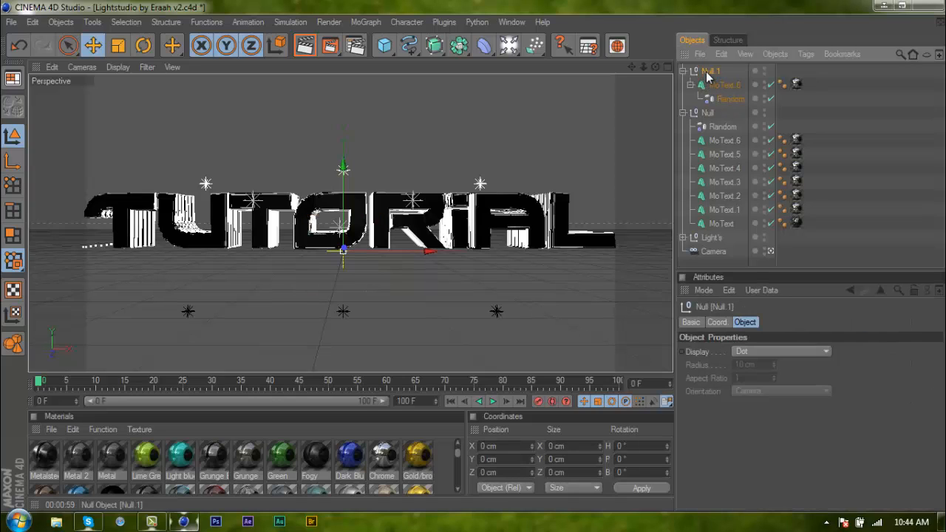
key("Delete")
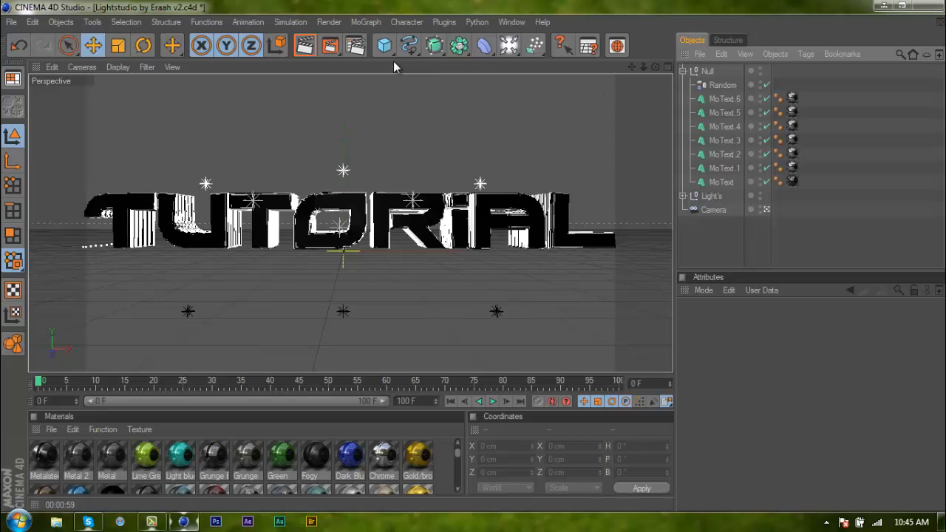
In the render settings, set the output image to save on the Desktop as "Tutorial Text"
key("ctrl+b")
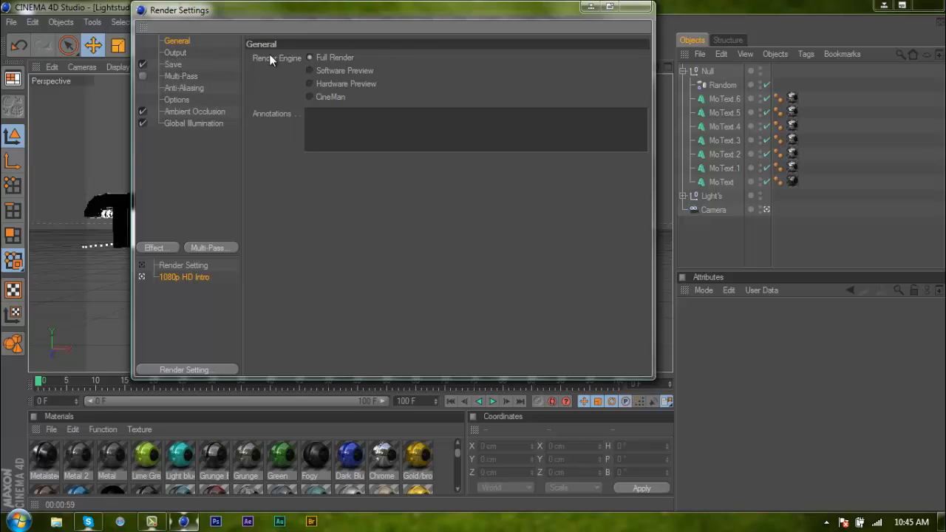
left_click(184, 54)
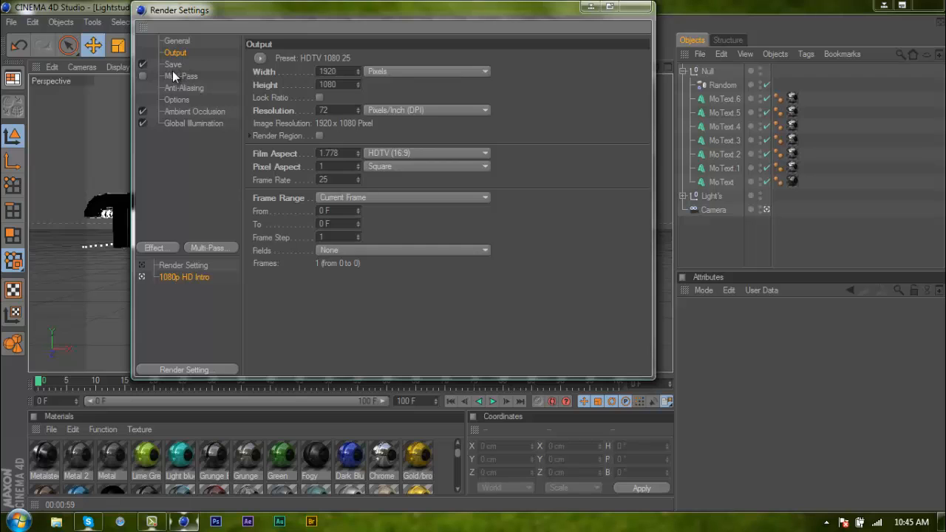
left_click(173, 72)
left_click(173, 65)
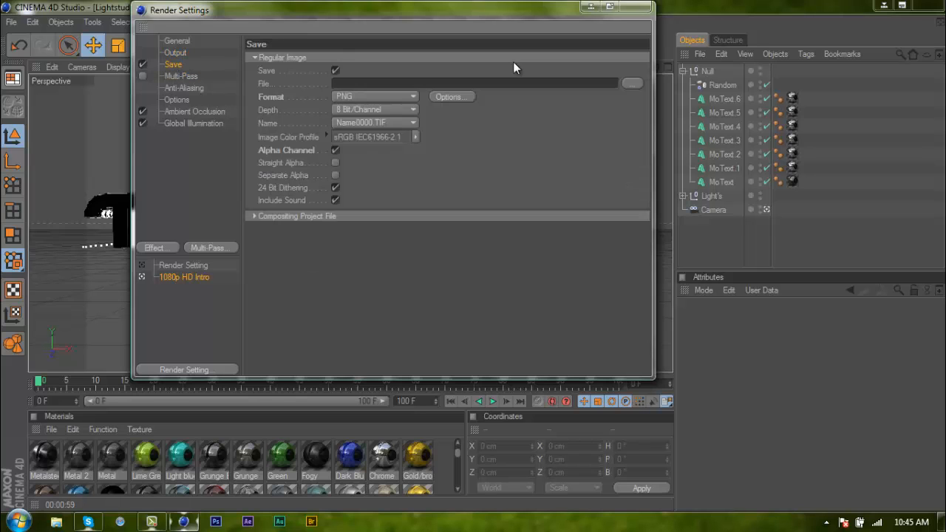
left_click(629, 83)
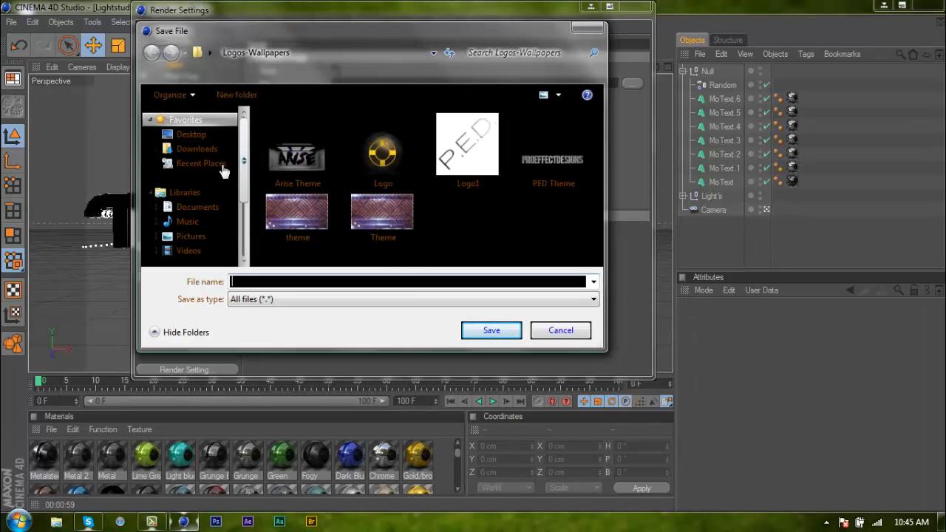
left_click(212, 135)
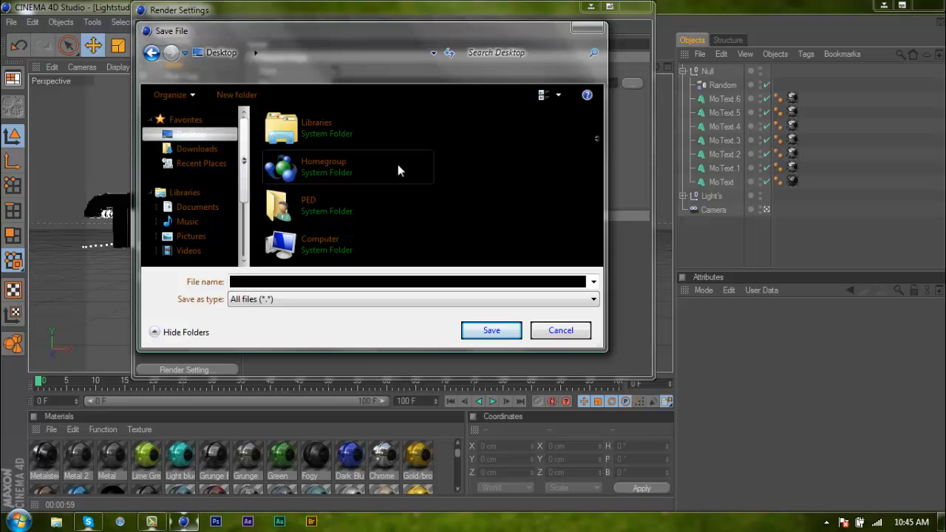
left_click(345, 281)
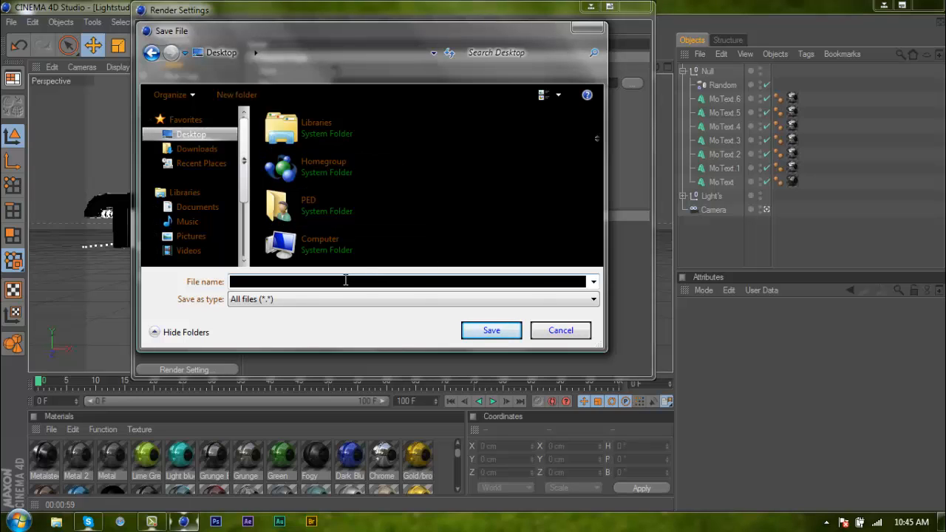
type("Tutorial Text")
key("Return")
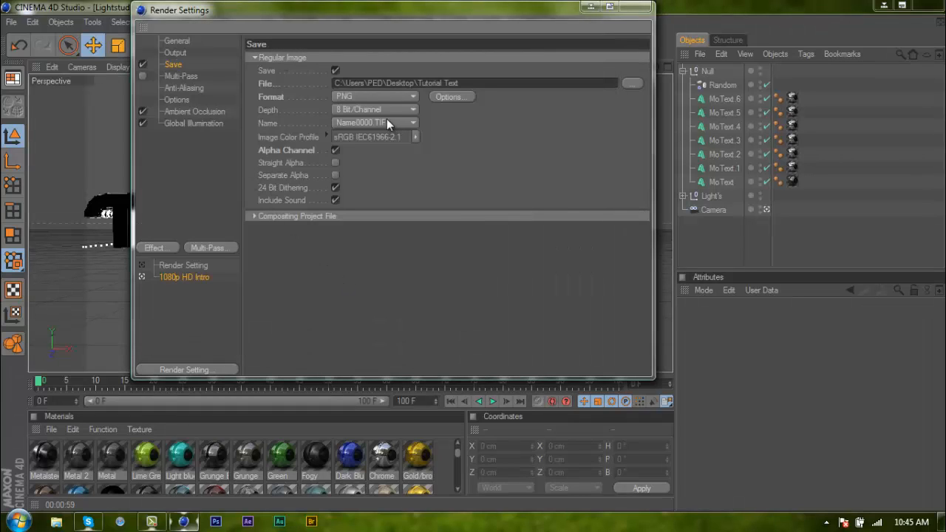
Choose PNG as the render's image format, check the Ambient Occlusion and Global Illumination settings, and close the render settings
left_click(356, 97)
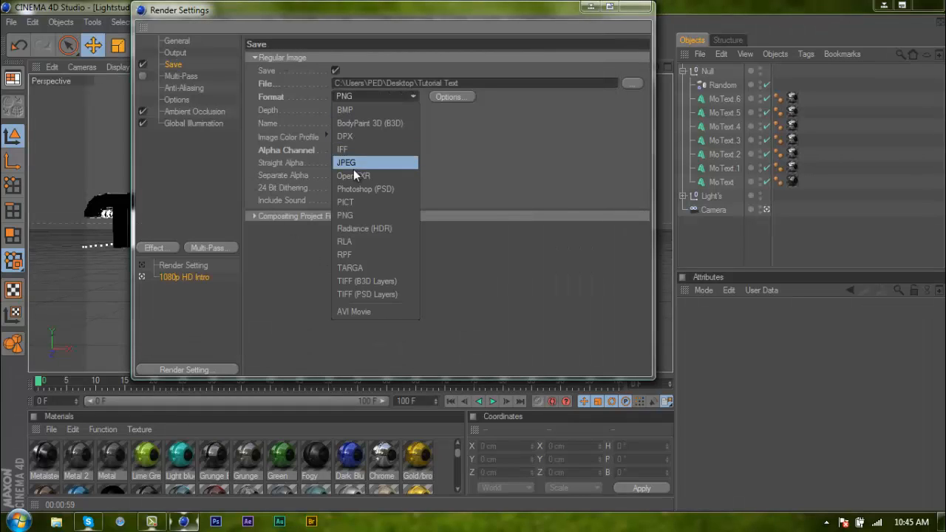
left_click(344, 216)
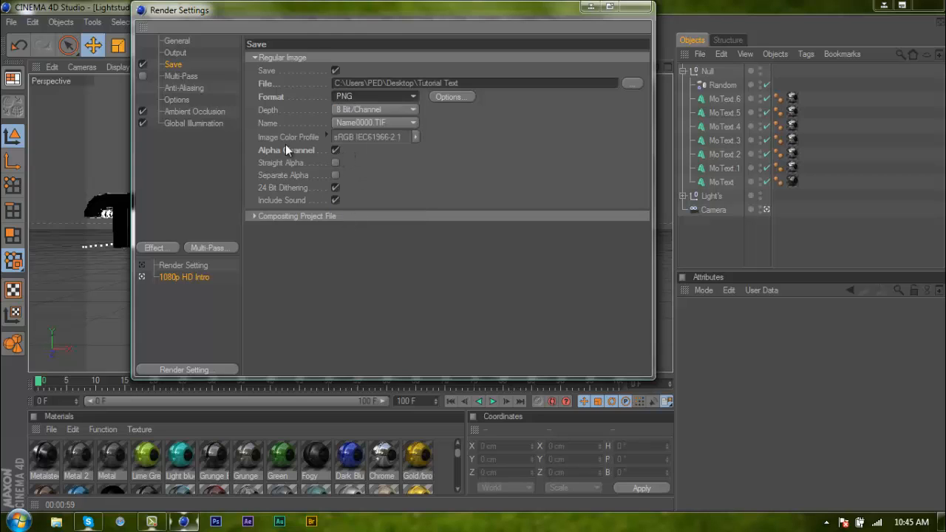
left_click(185, 112)
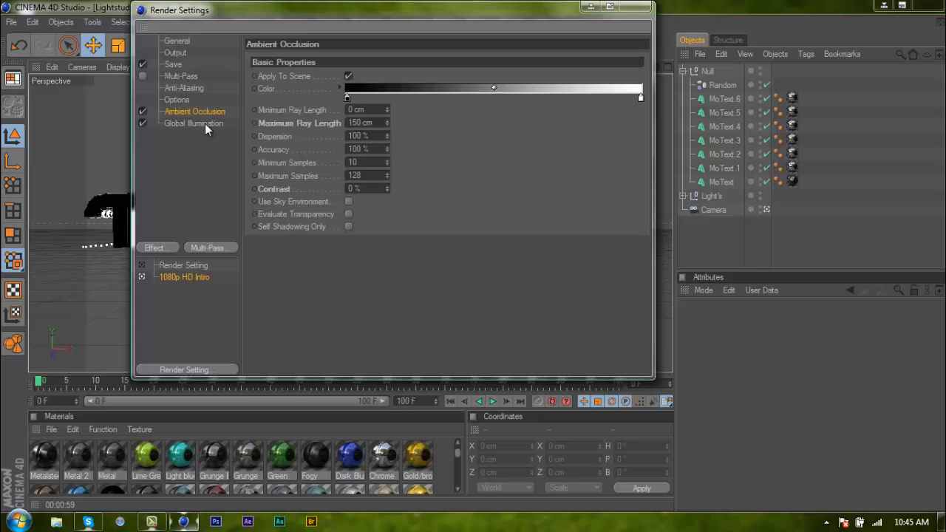
left_click(196, 123)
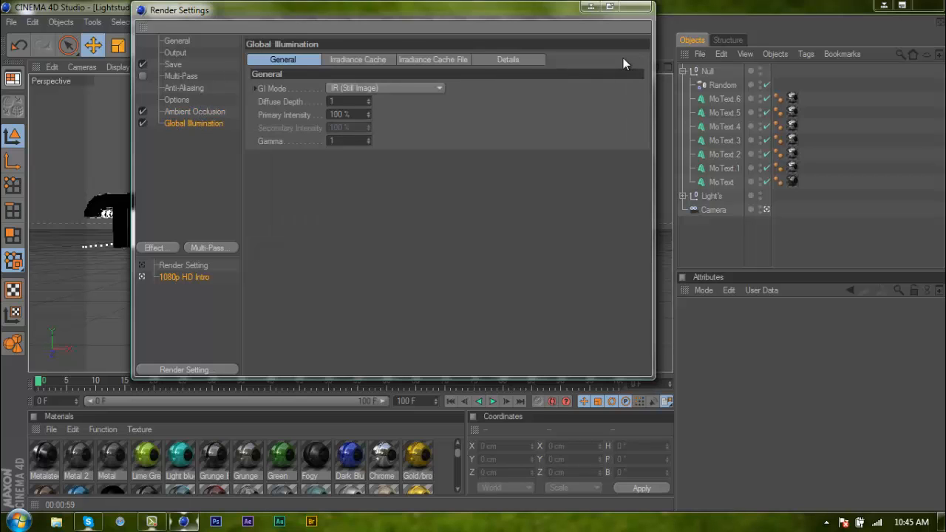
left_click(634, 7)
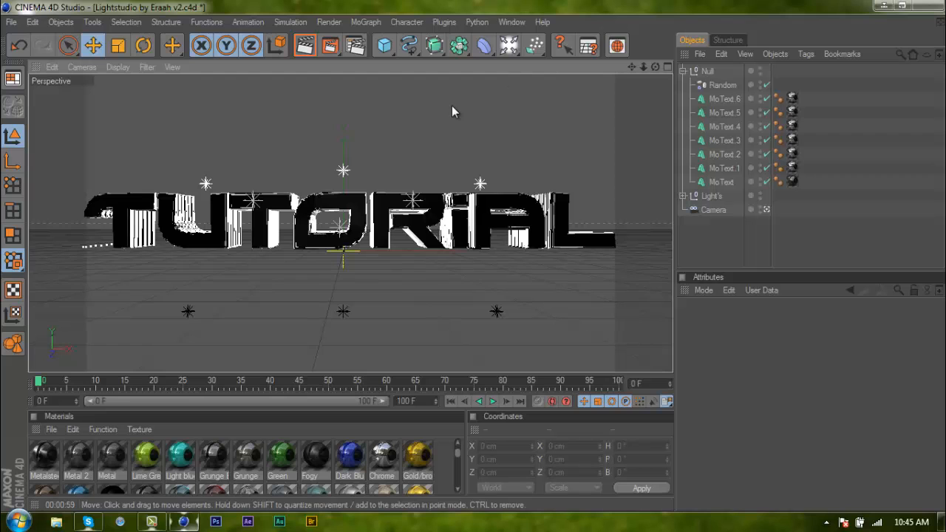
Render the current frame to the Picture Viewer and shift the viewer window slightly
key("shift+r")
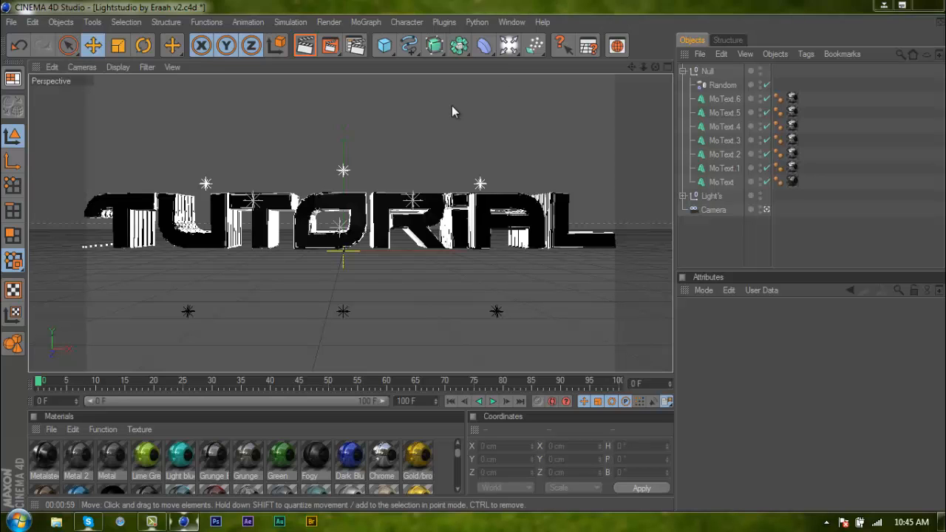
left_click(427, 214)
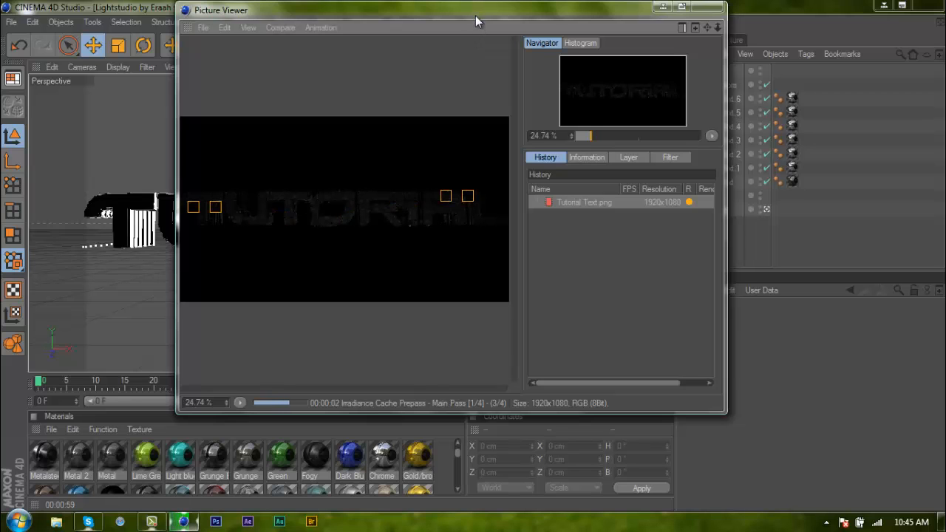
left_click_drag(476, 15, 467, 28)
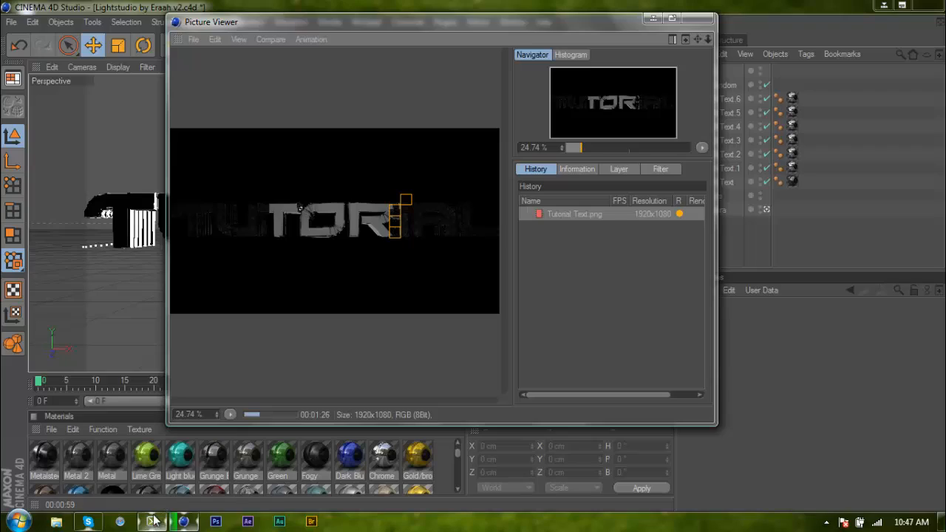
Inspect the lettering of the render in progress at 100% zoom and at 35% zoom
mouse_move(152, 522)
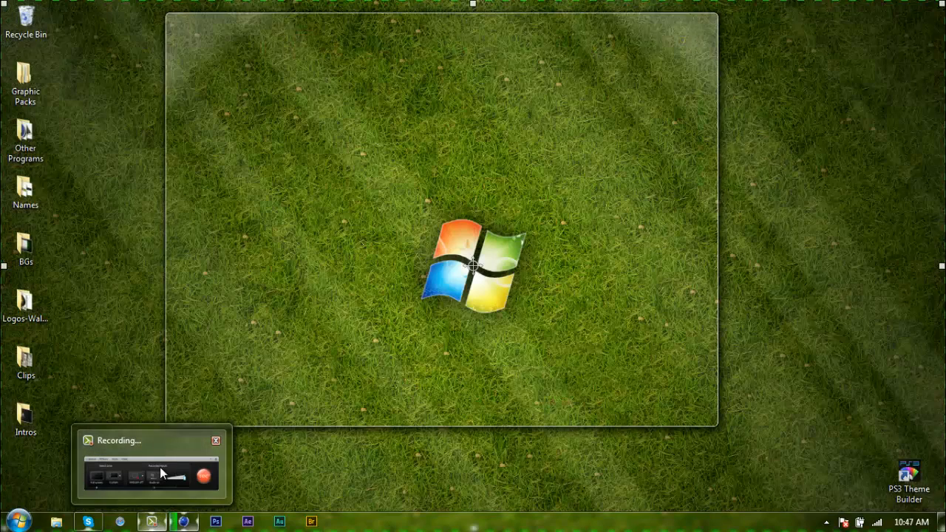
left_click(159, 466)
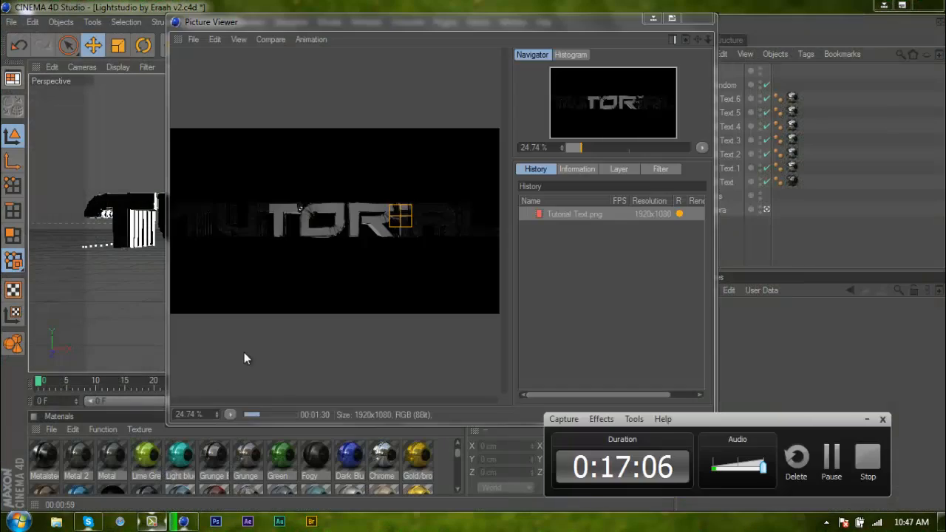
left_click(269, 338)
scroll(269, 338, "up", 3)
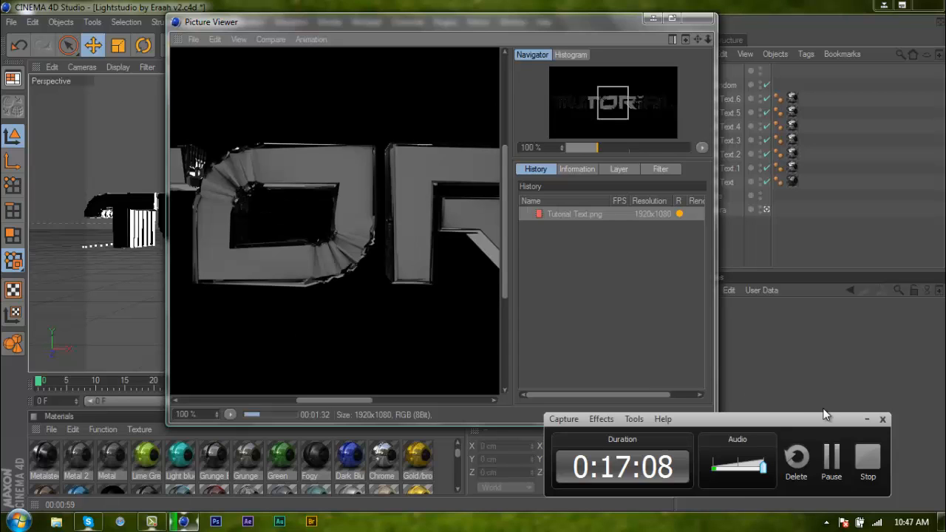
left_click(866, 416)
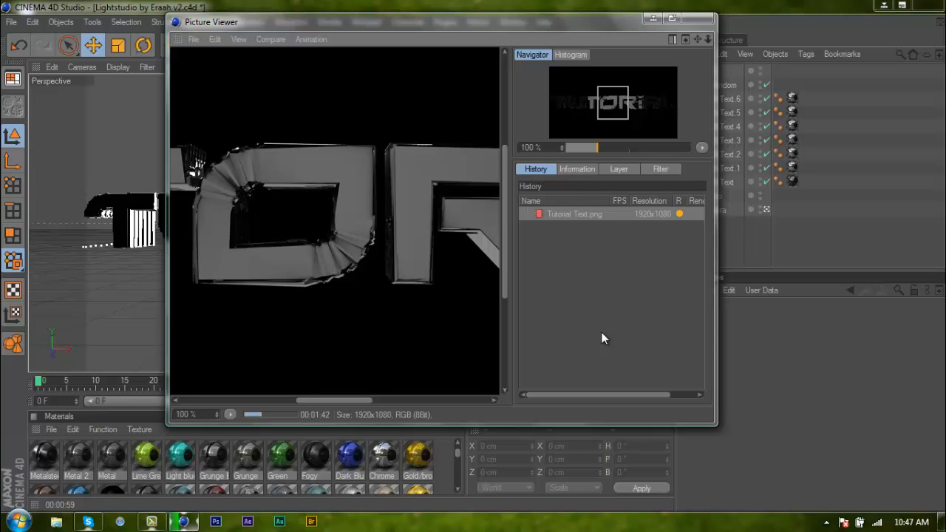
left_click_drag(549, 148, 494, 150)
type("35")
key("Return")
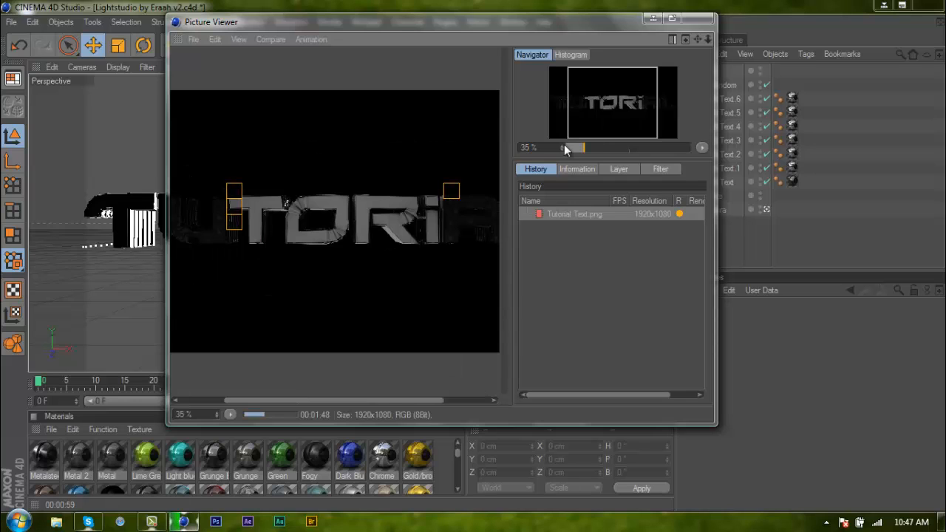
View the whole render at 24% zoom, dismissing the Windows color scheme prompt, and close the Picture Viewer once the render is complete
left_click(576, 151)
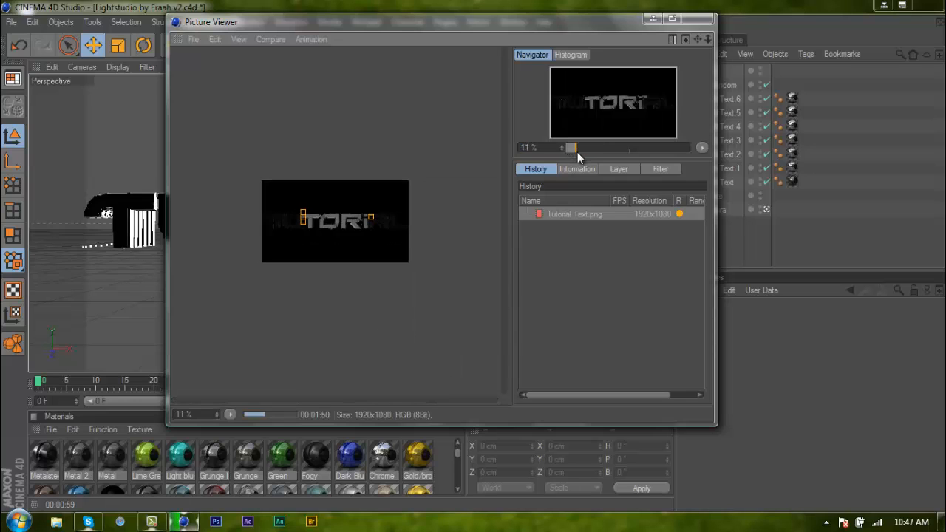
left_click_drag(577, 153, 581, 151)
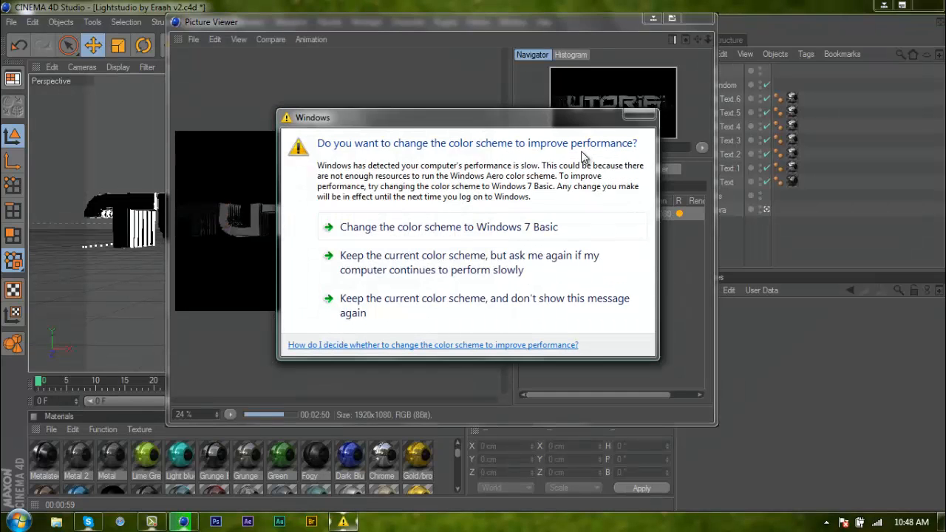
left_click(640, 116)
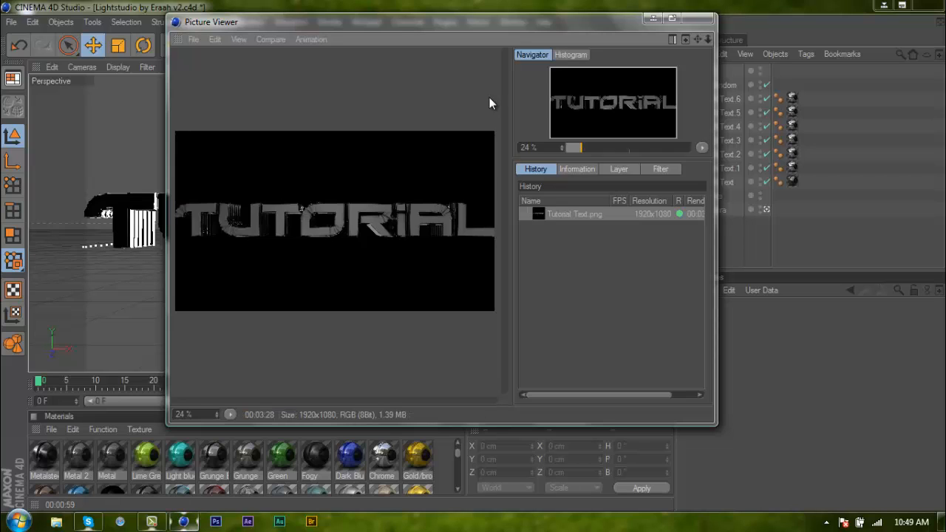
left_click(697, 20)
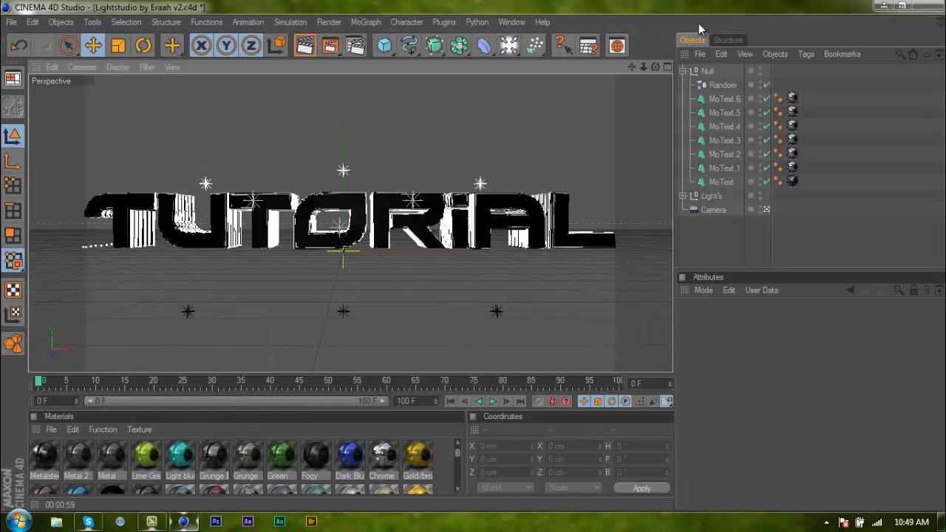
Switch to the desktop, open the Tutorial Text image in Windows Photo Viewer, and view it as a paused full-screen slide show
left_click(887, 7)
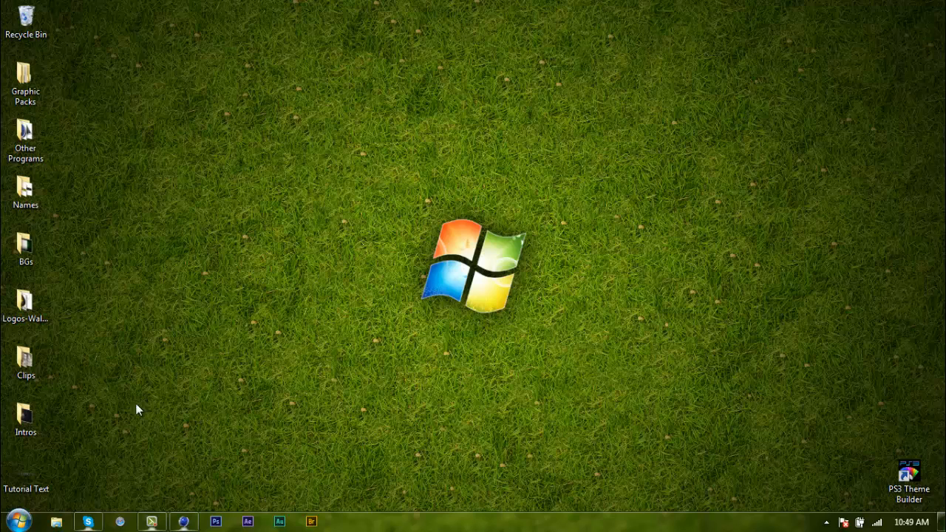
double_click(32, 467)
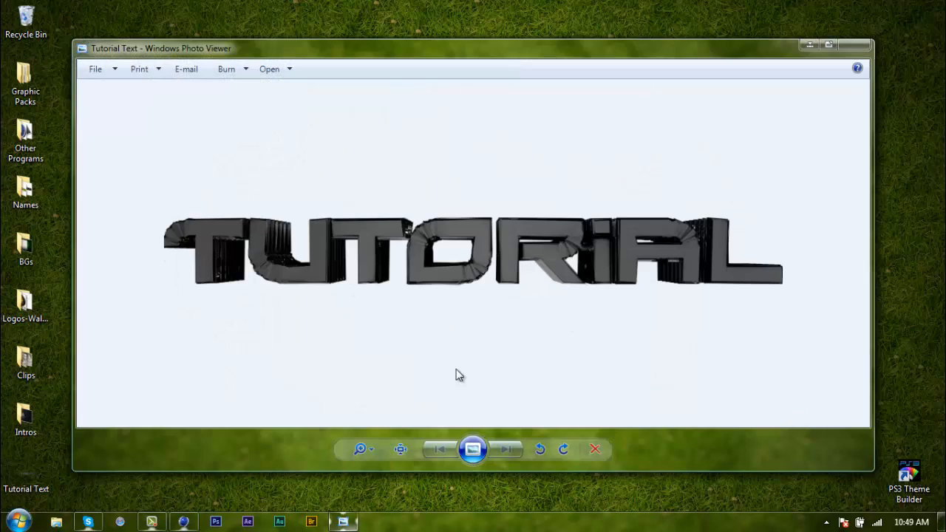
left_click(473, 450)
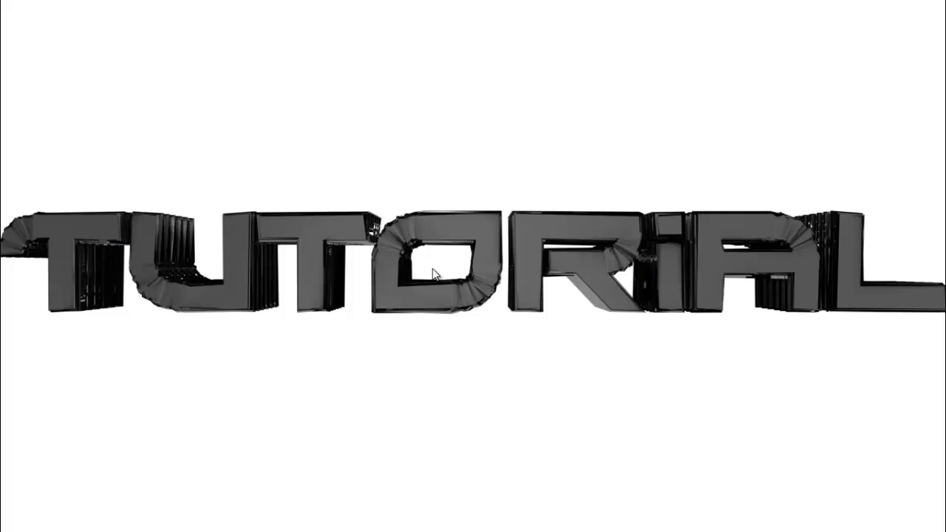
right_click(433, 272)
left_click(462, 294)
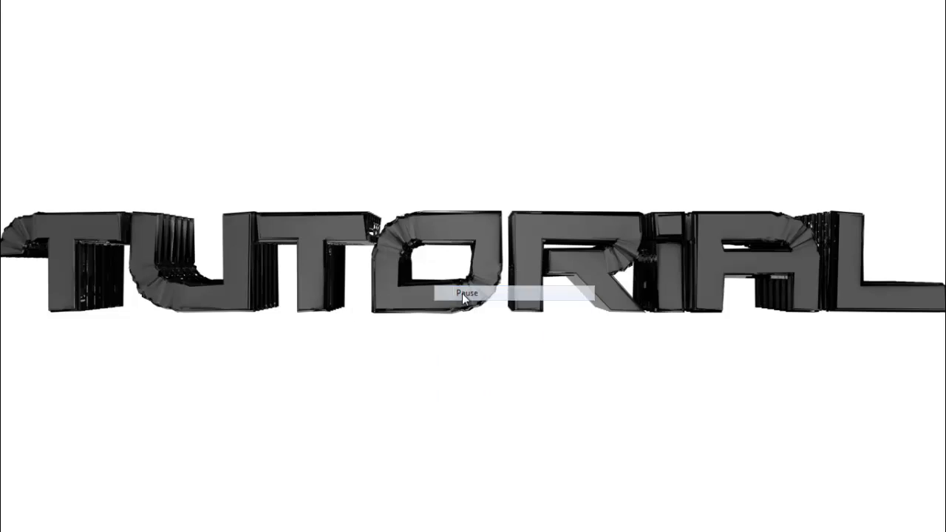